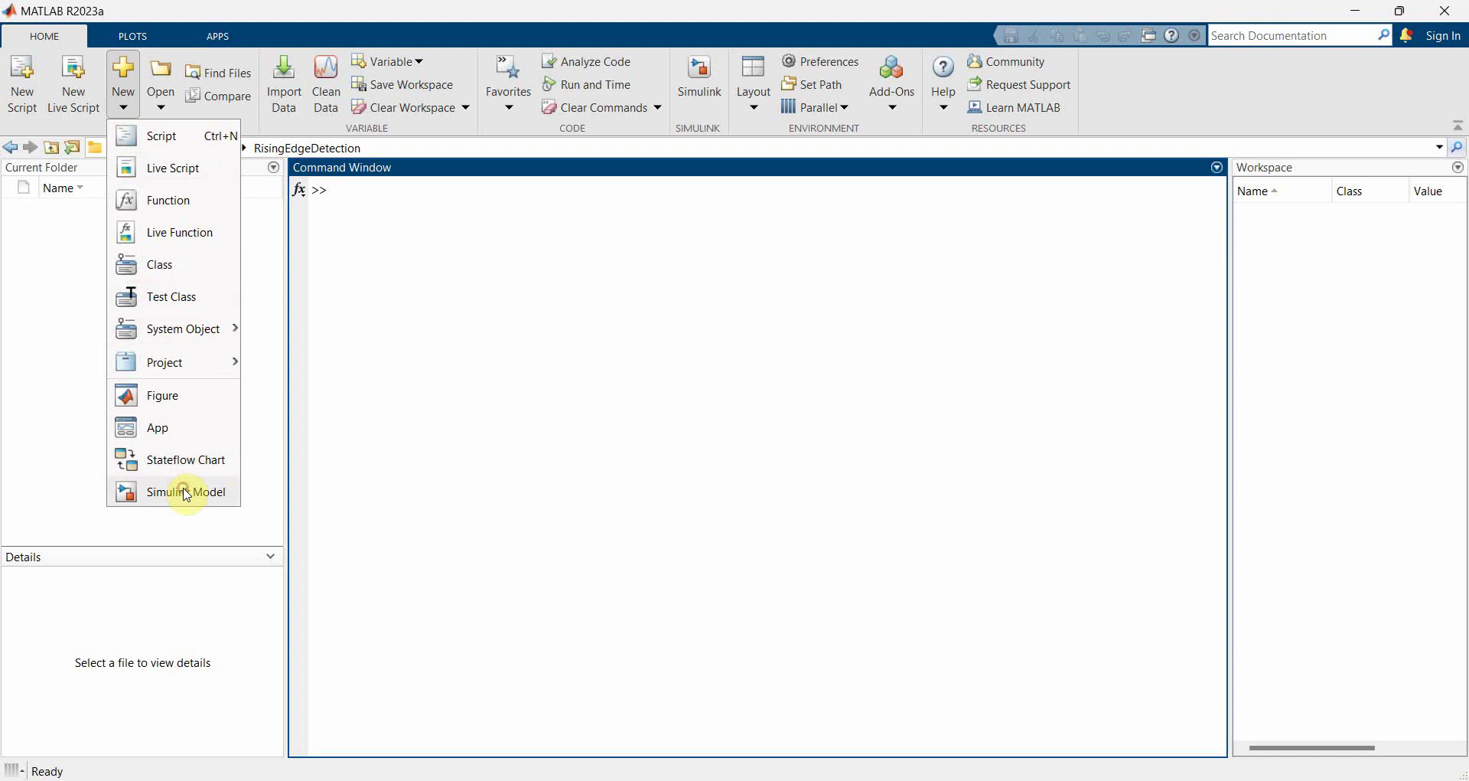
Launch Simulink and create a new blank model
click(187, 494)
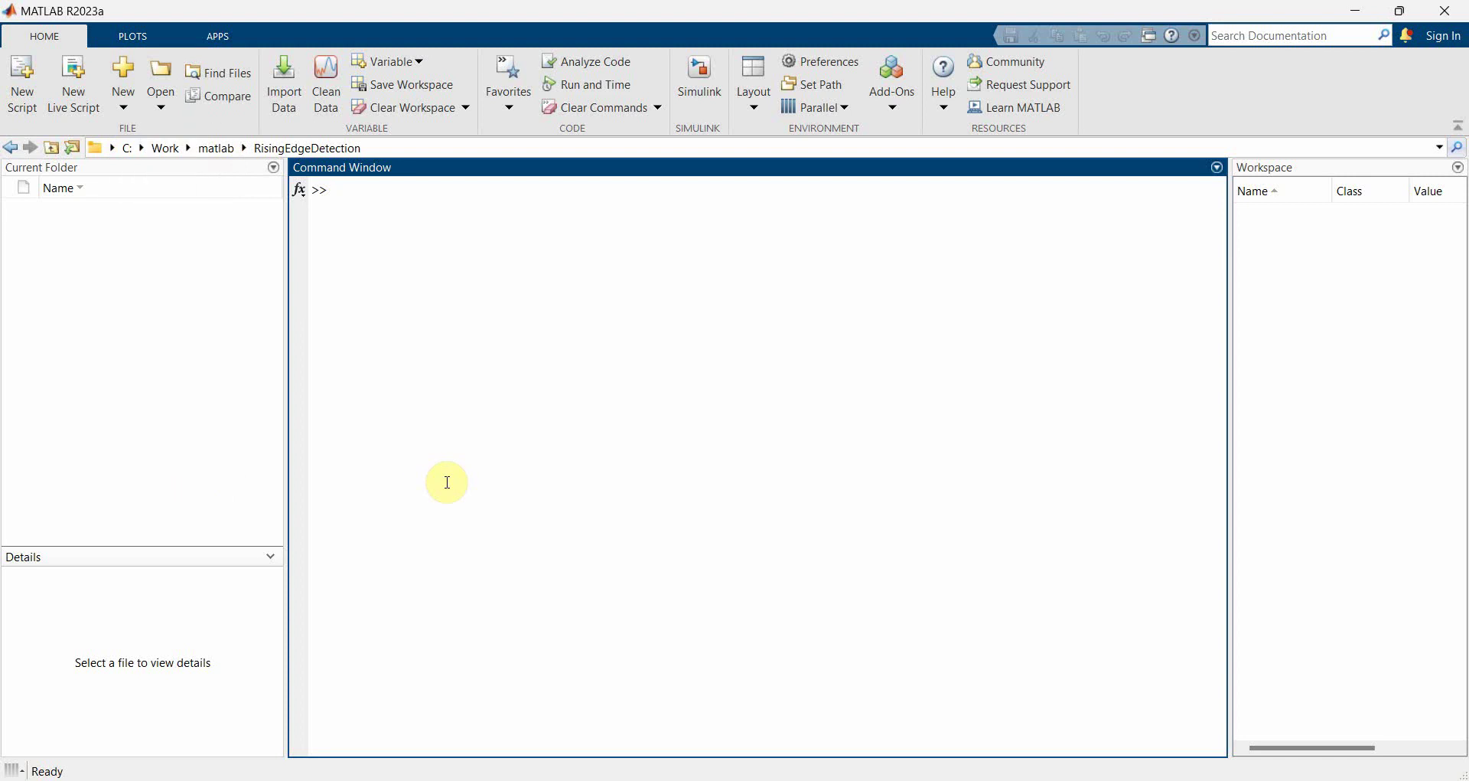
text(simulink)
key(Return)
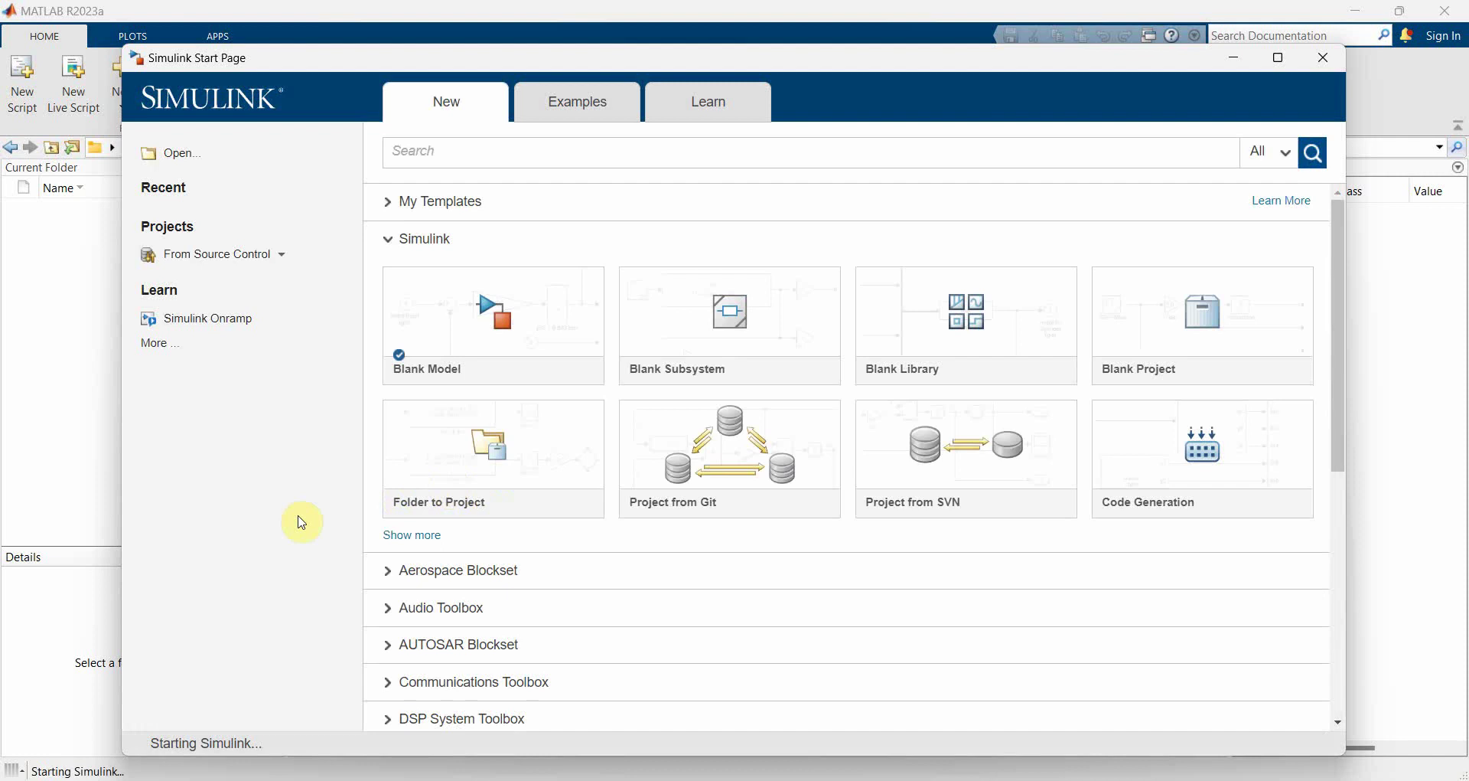
mouse_move(459, 335)
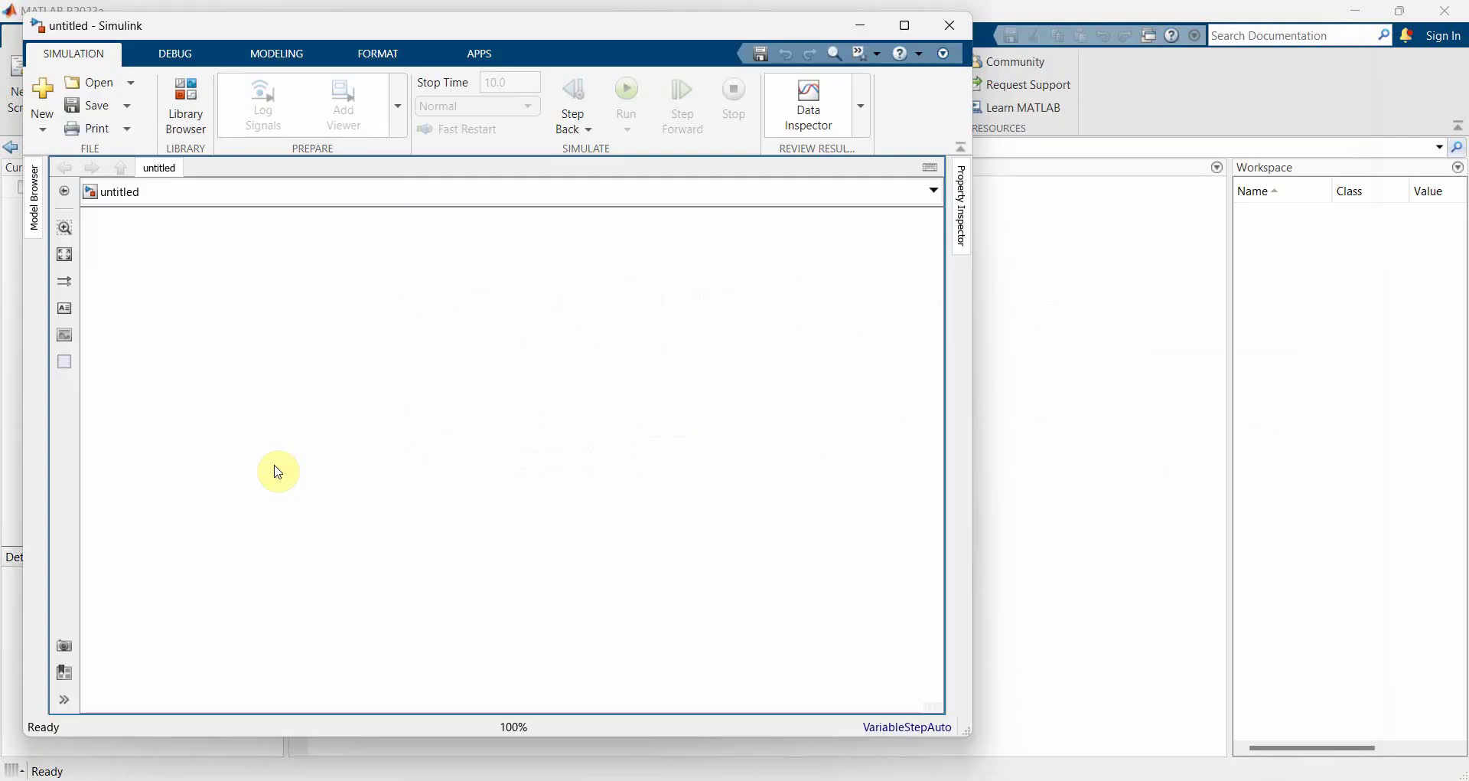
drag(442, 39, 517, 49)
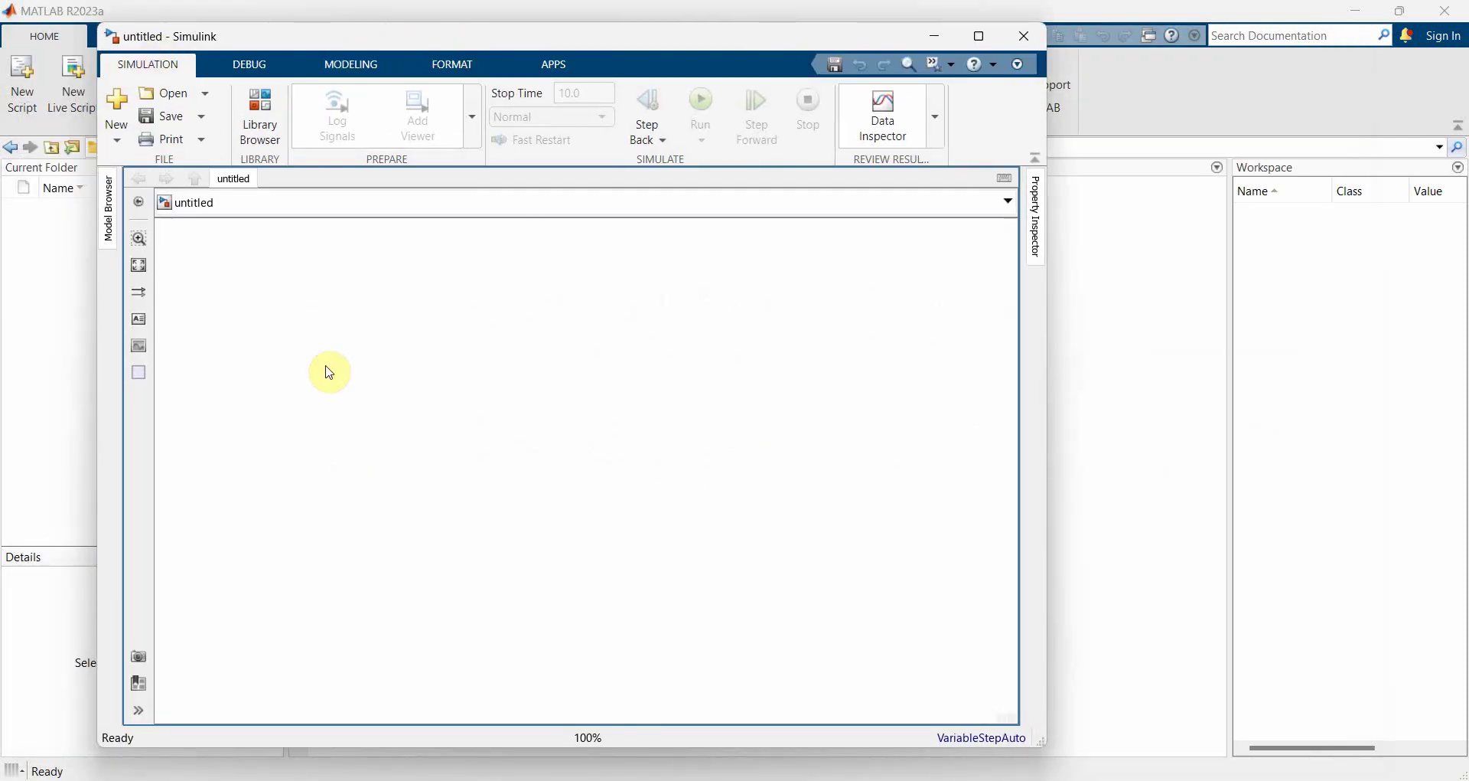
Save the new model as RisingEdgeDetectionModel.slx in the RisingEdgeDetection folder and maximize its window
key(ctrl+s)
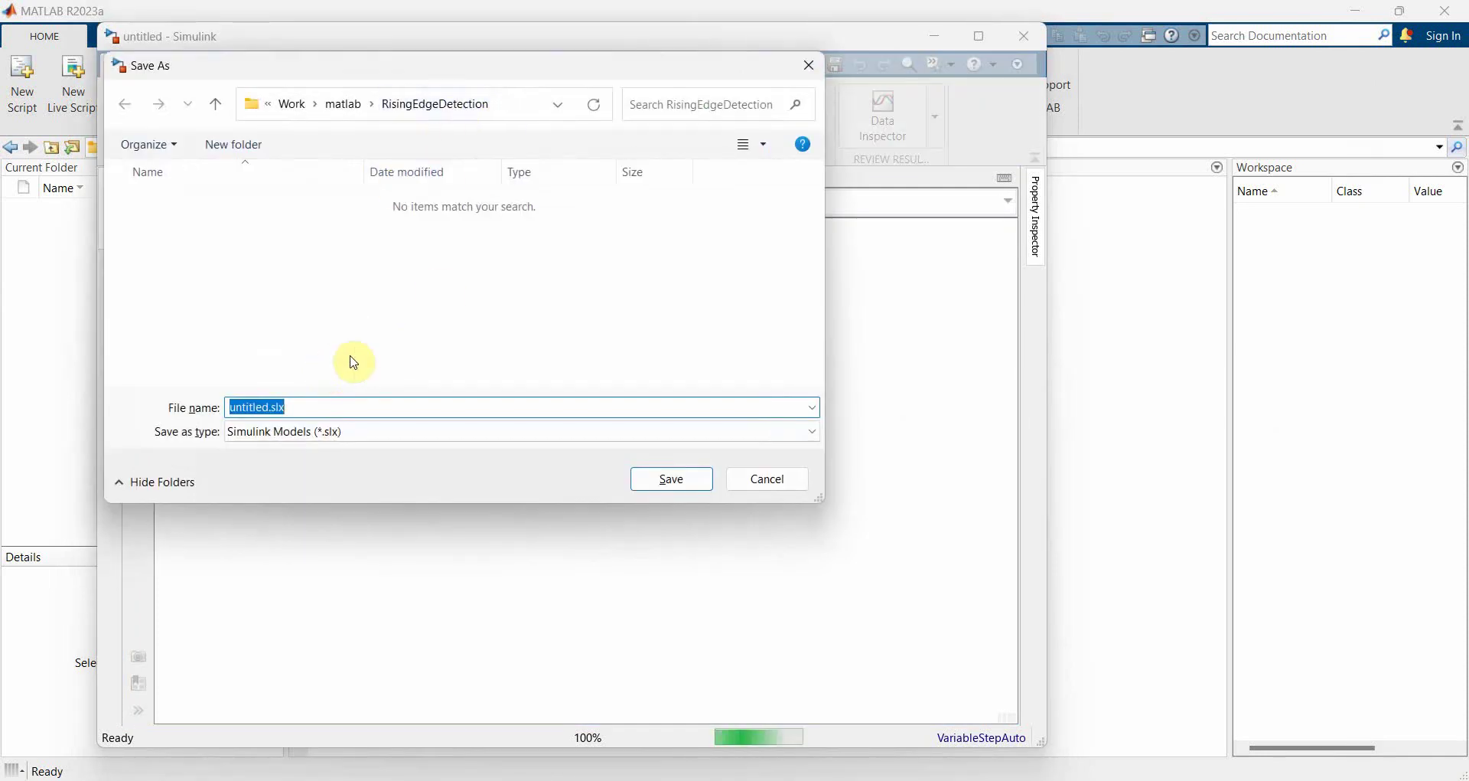
click(264, 406)
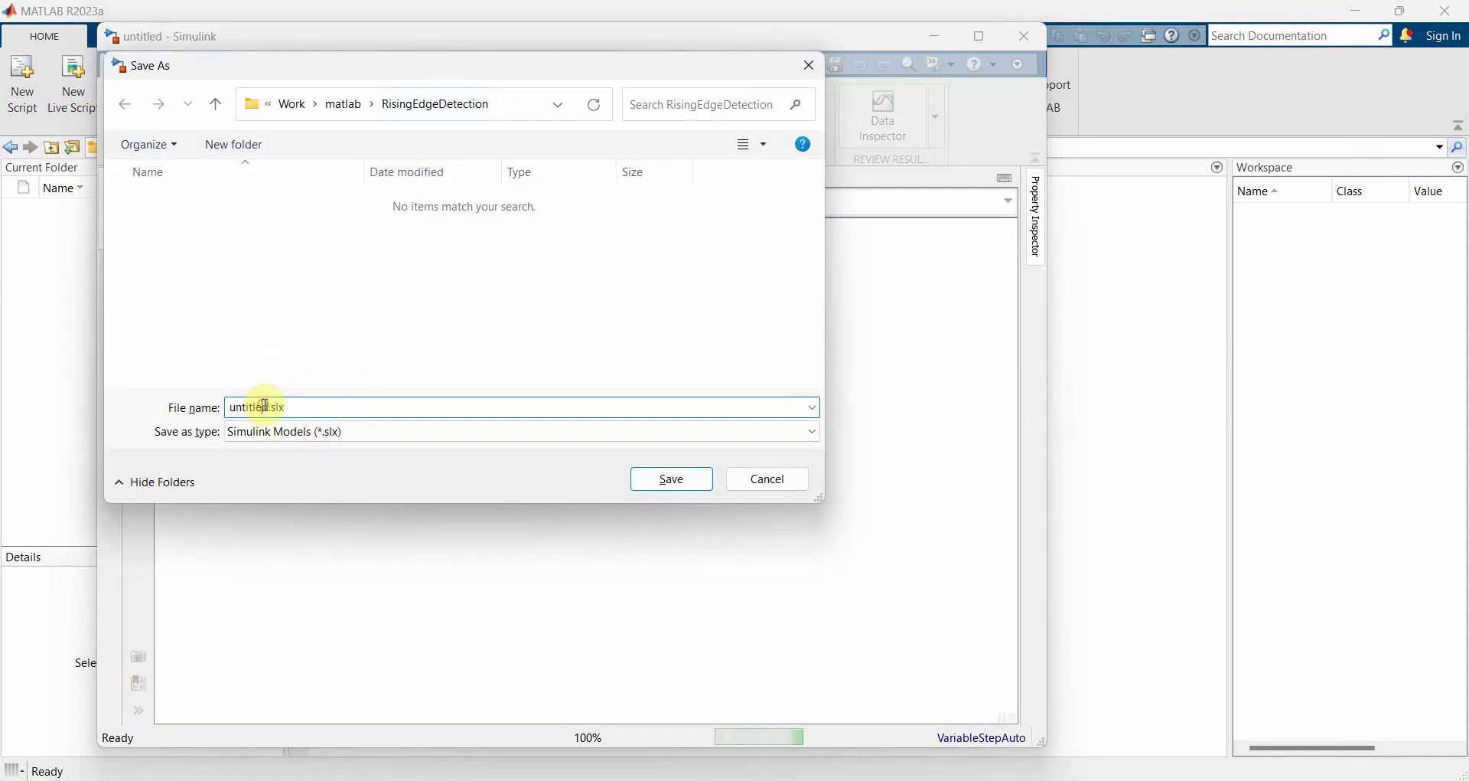
drag(264, 403, 188, 407)
text(Risin)
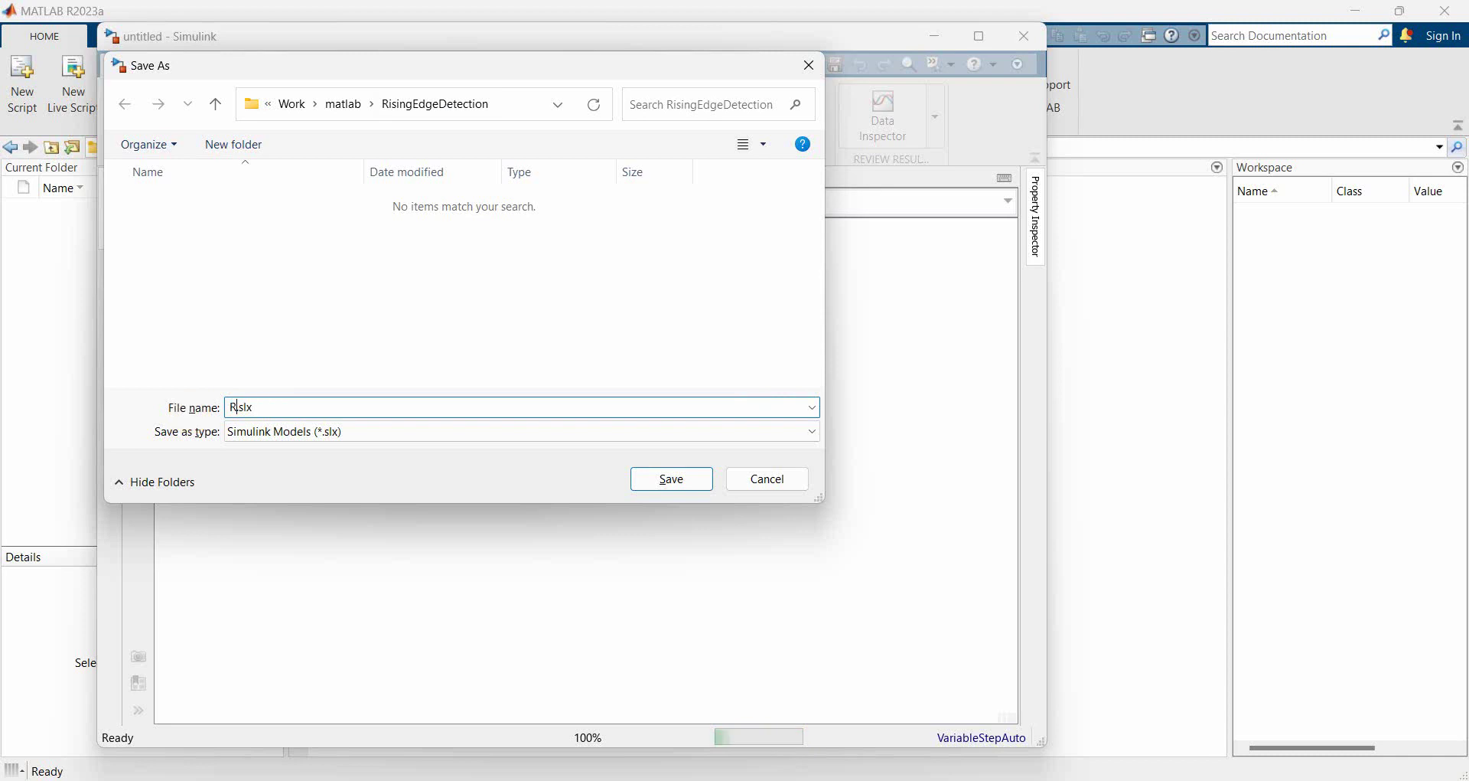
text(gEdge)
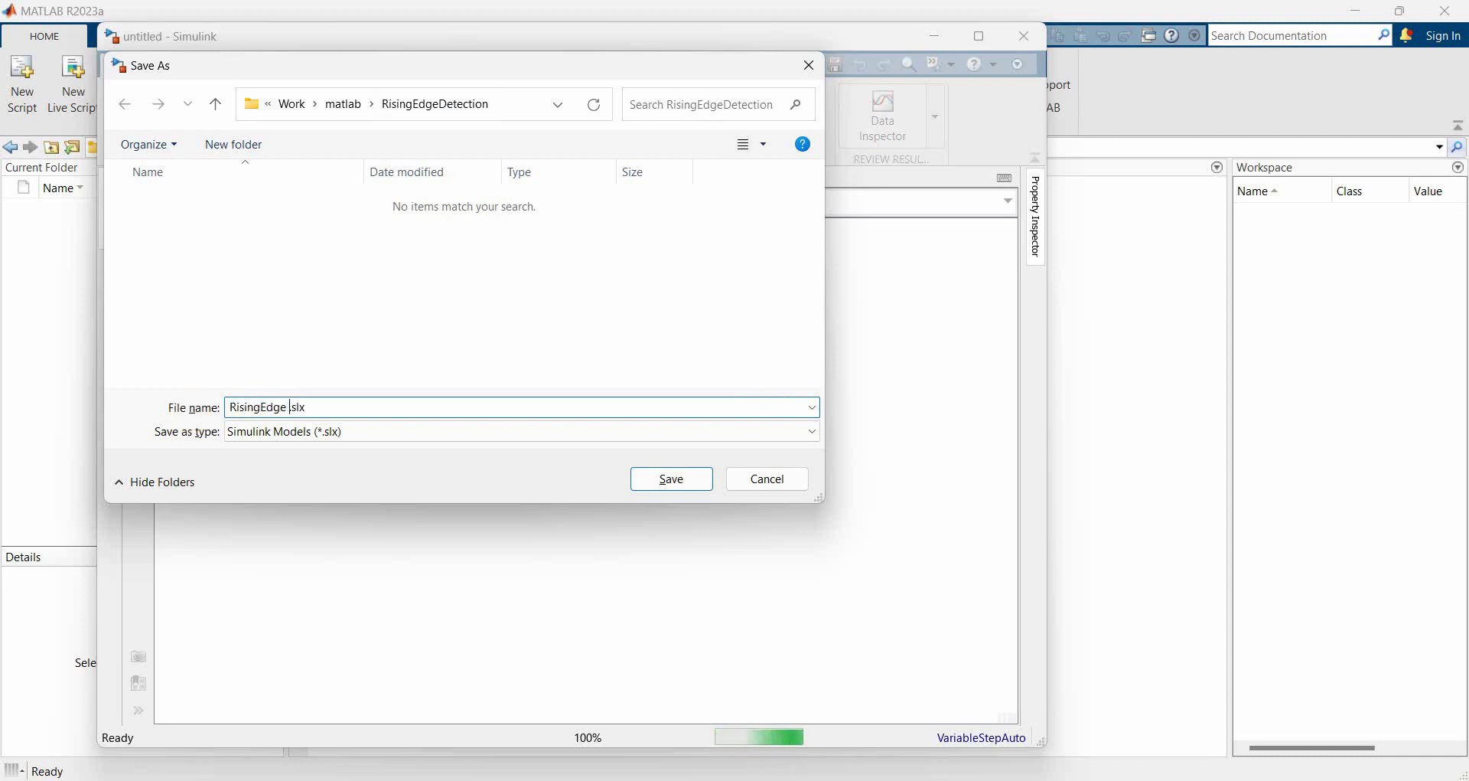
text(Detection)
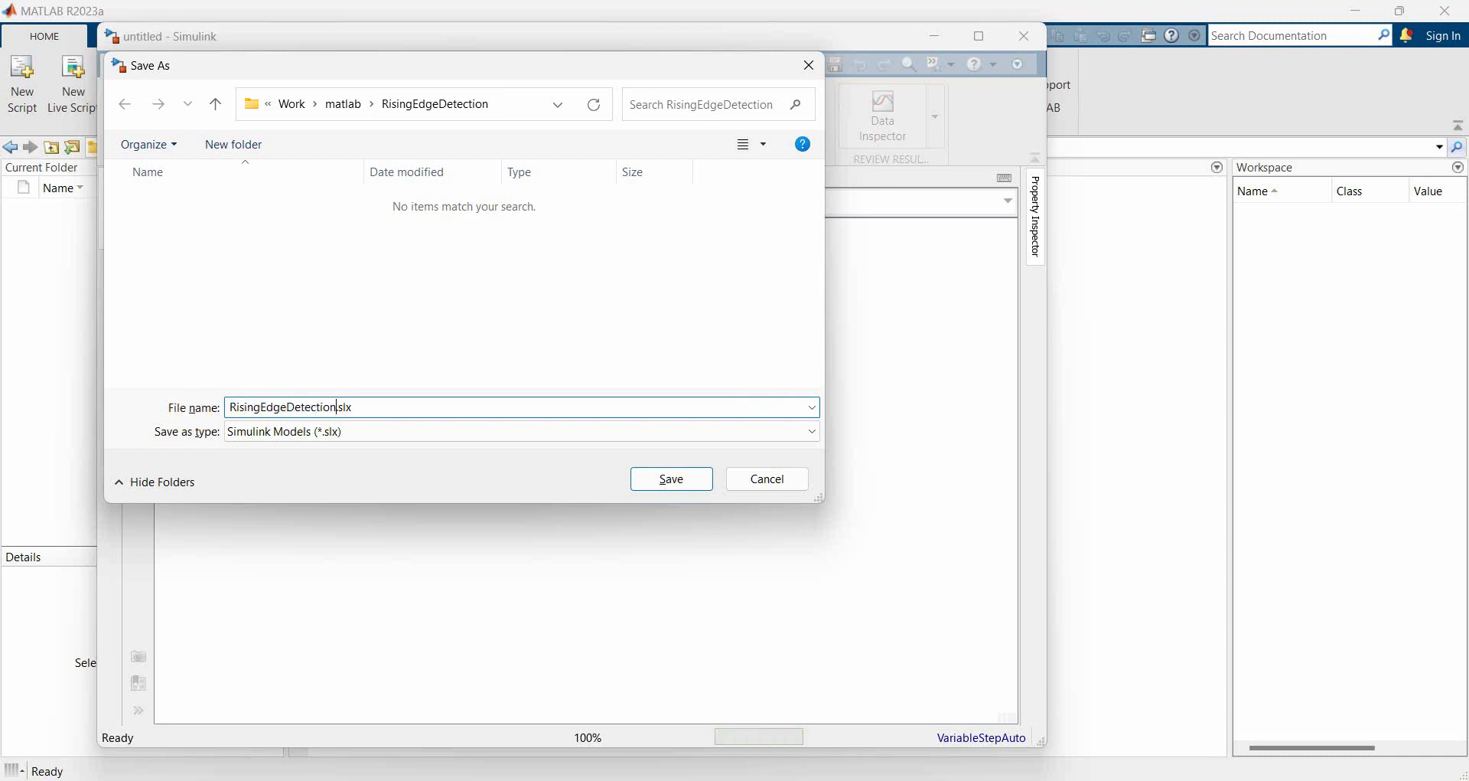
text(Model)
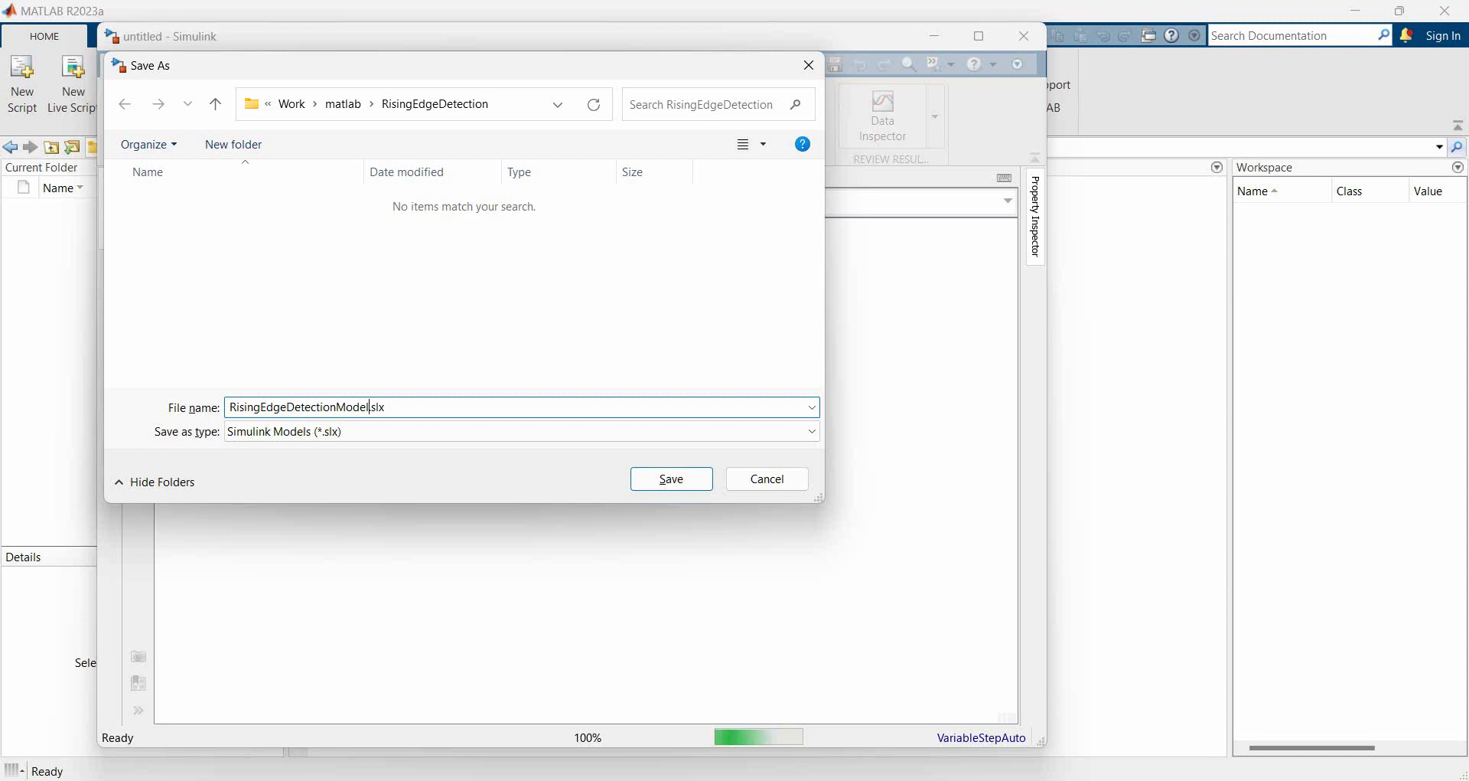
click(674, 481)
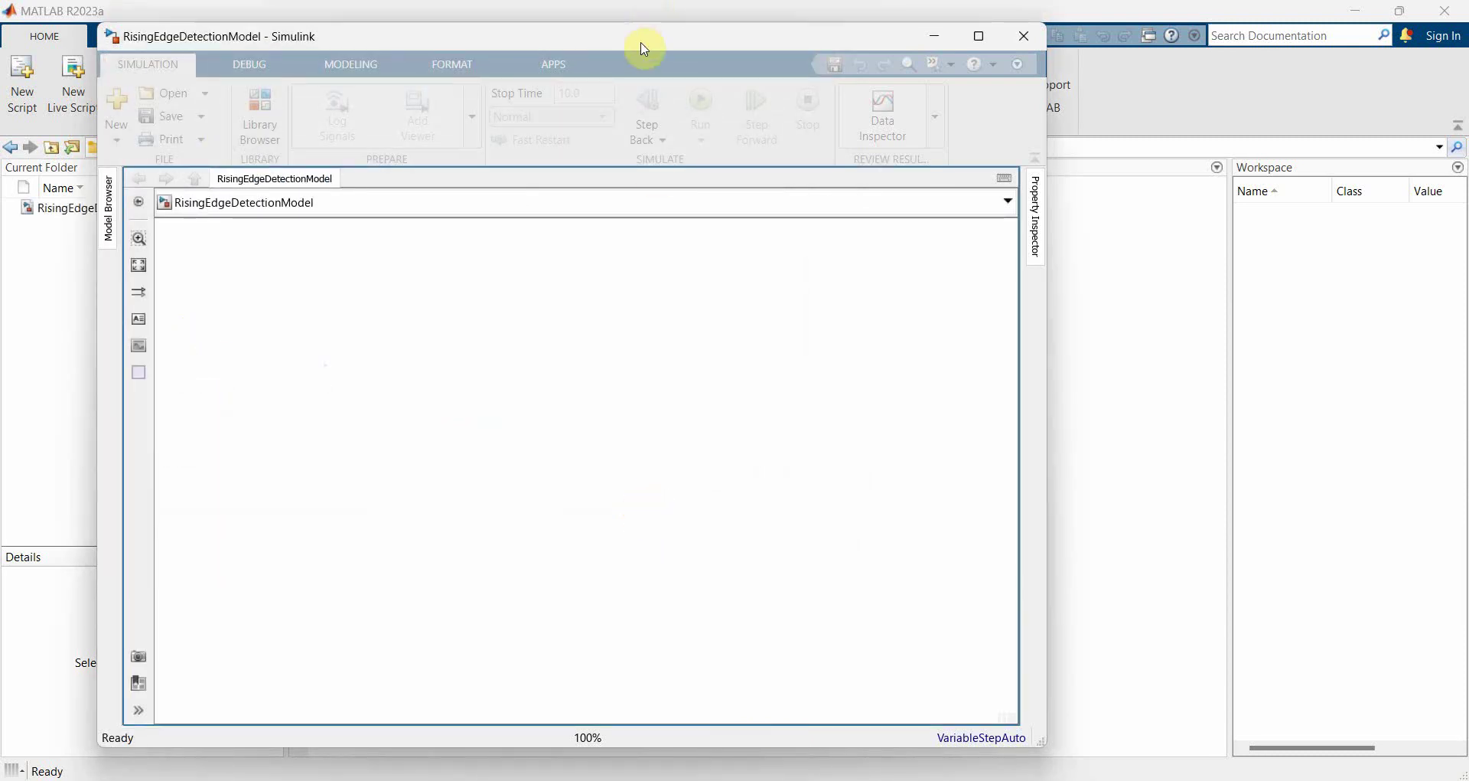
drag(644, 49, 805, 70)
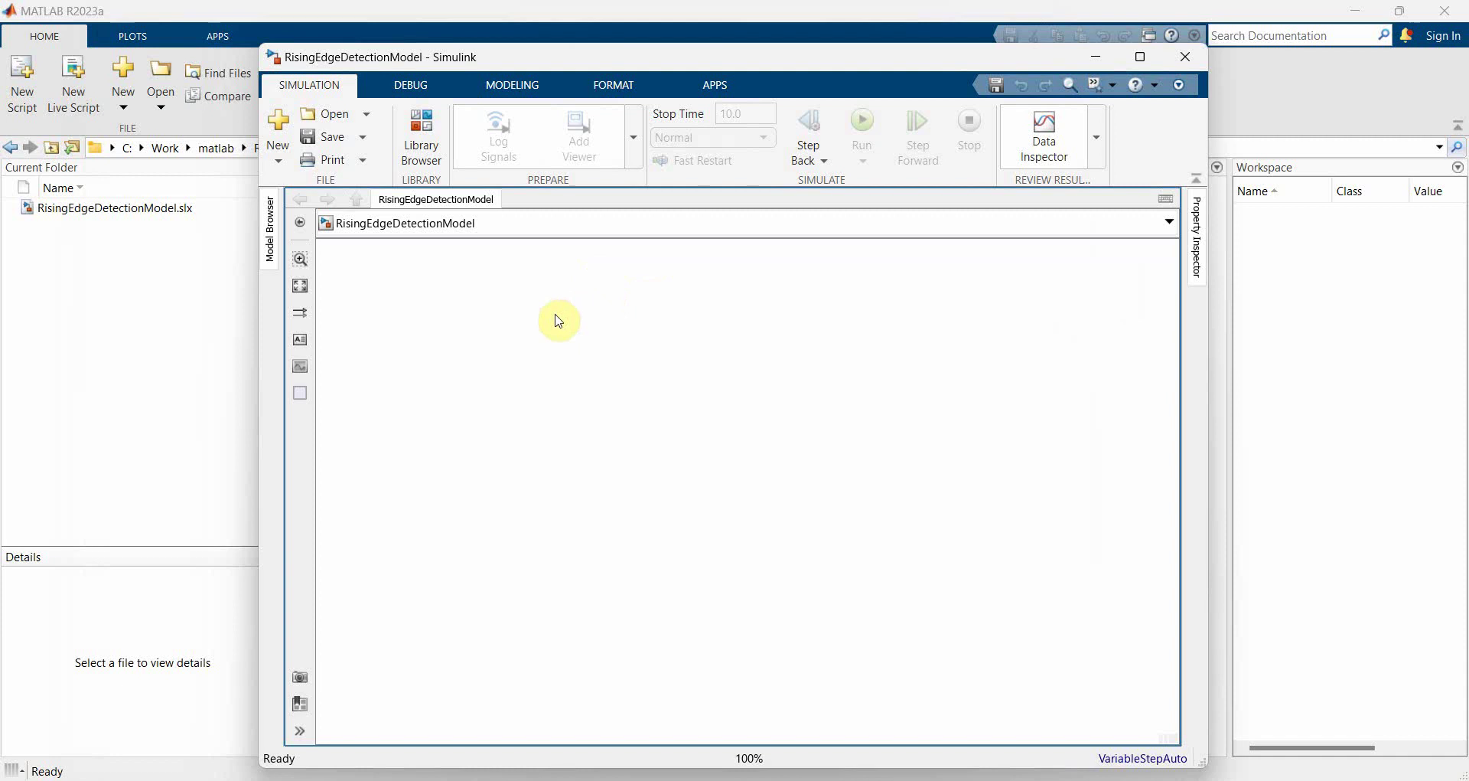
click(1138, 57)
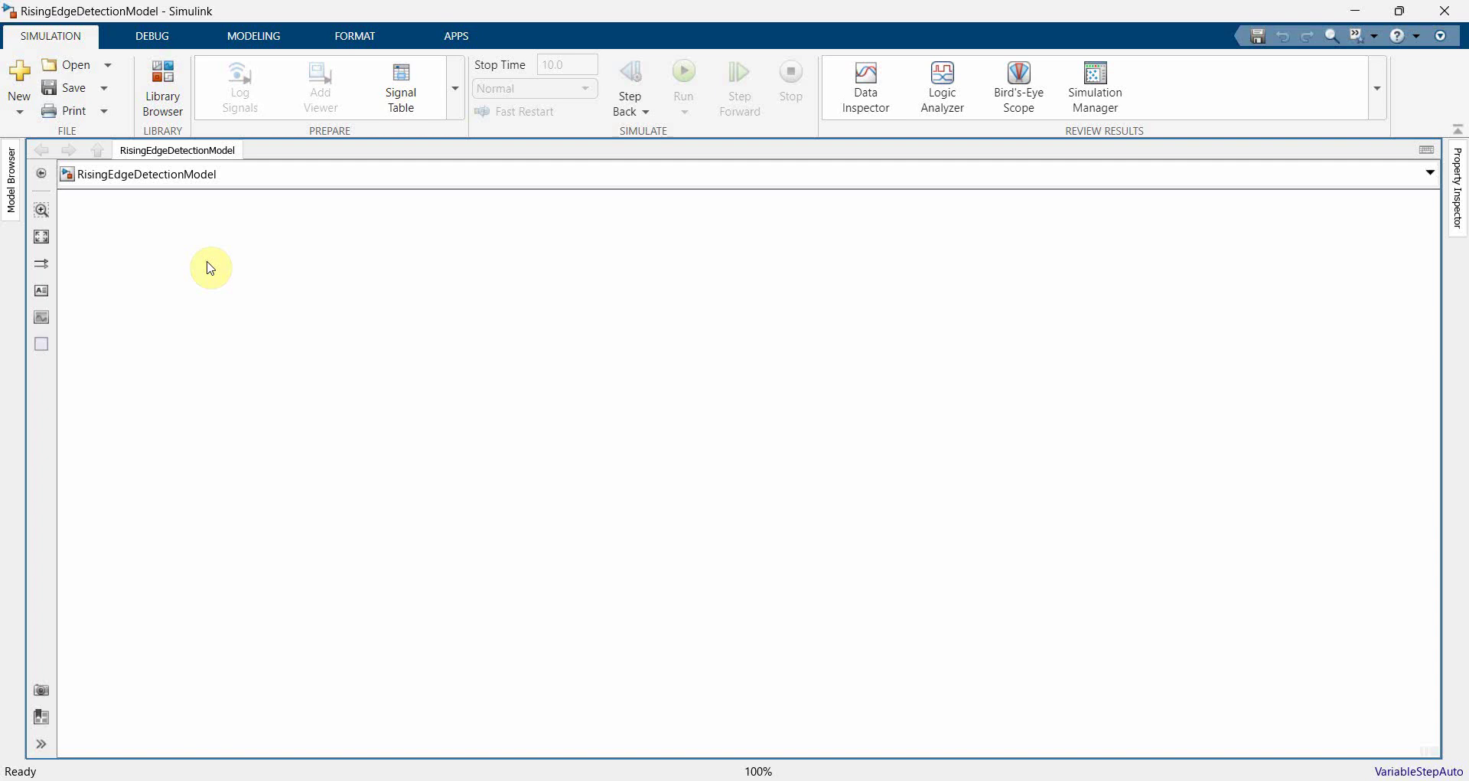
Add a Sin block near the upper-left corner of the model canvas
double_click(210, 267)
text(sin)
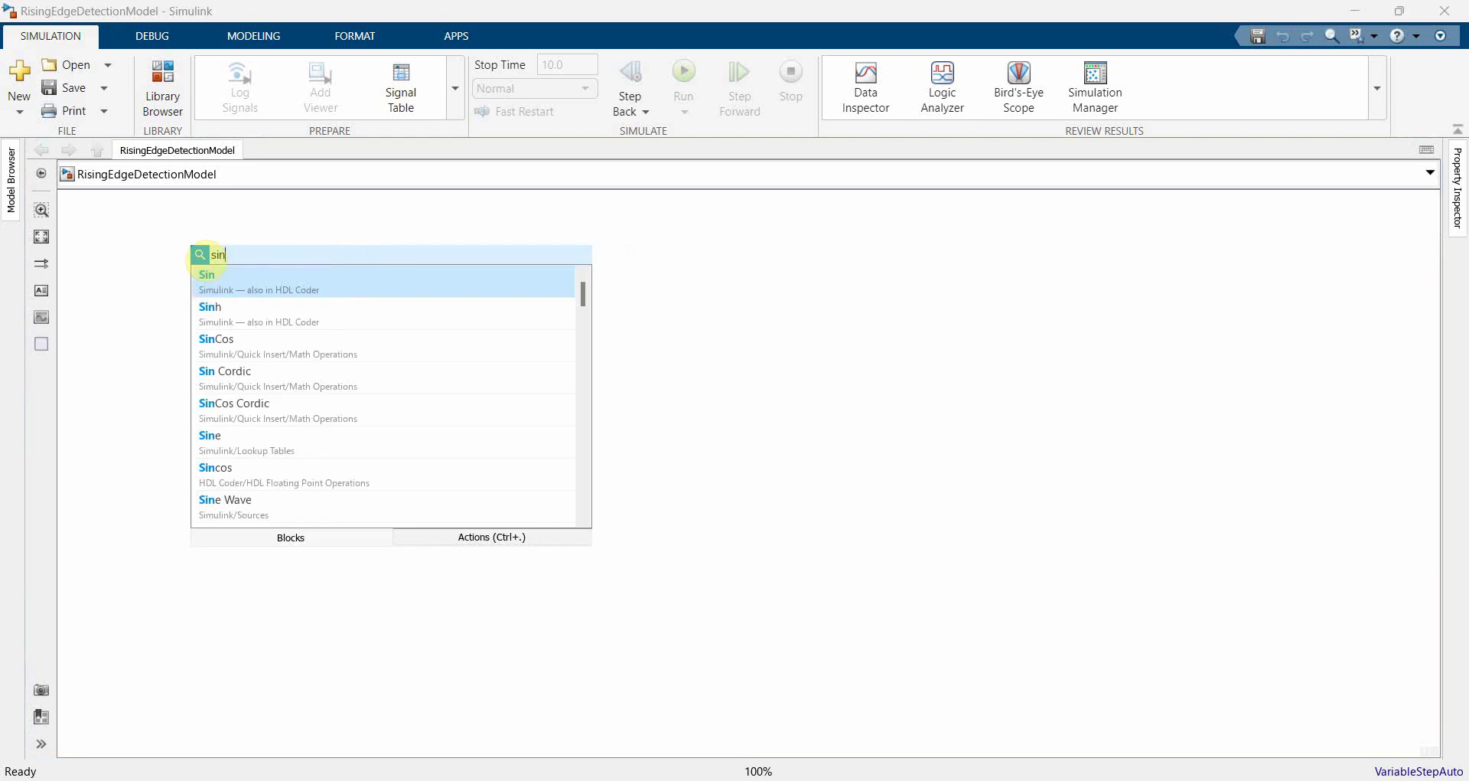
key(Return)
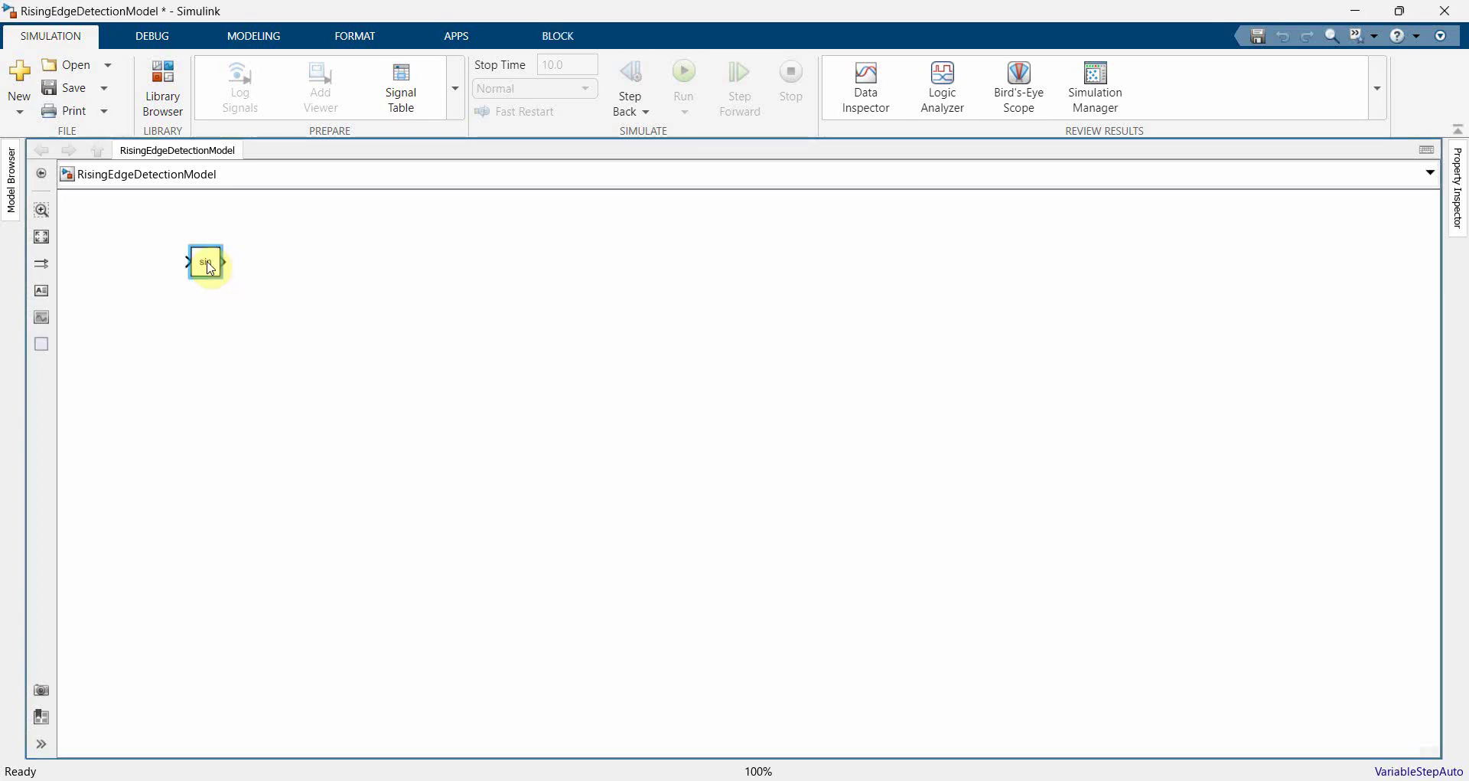
drag(210, 268, 230, 268)
Add a Cos block directly below the Sin block and align the two vertically
click(221, 333)
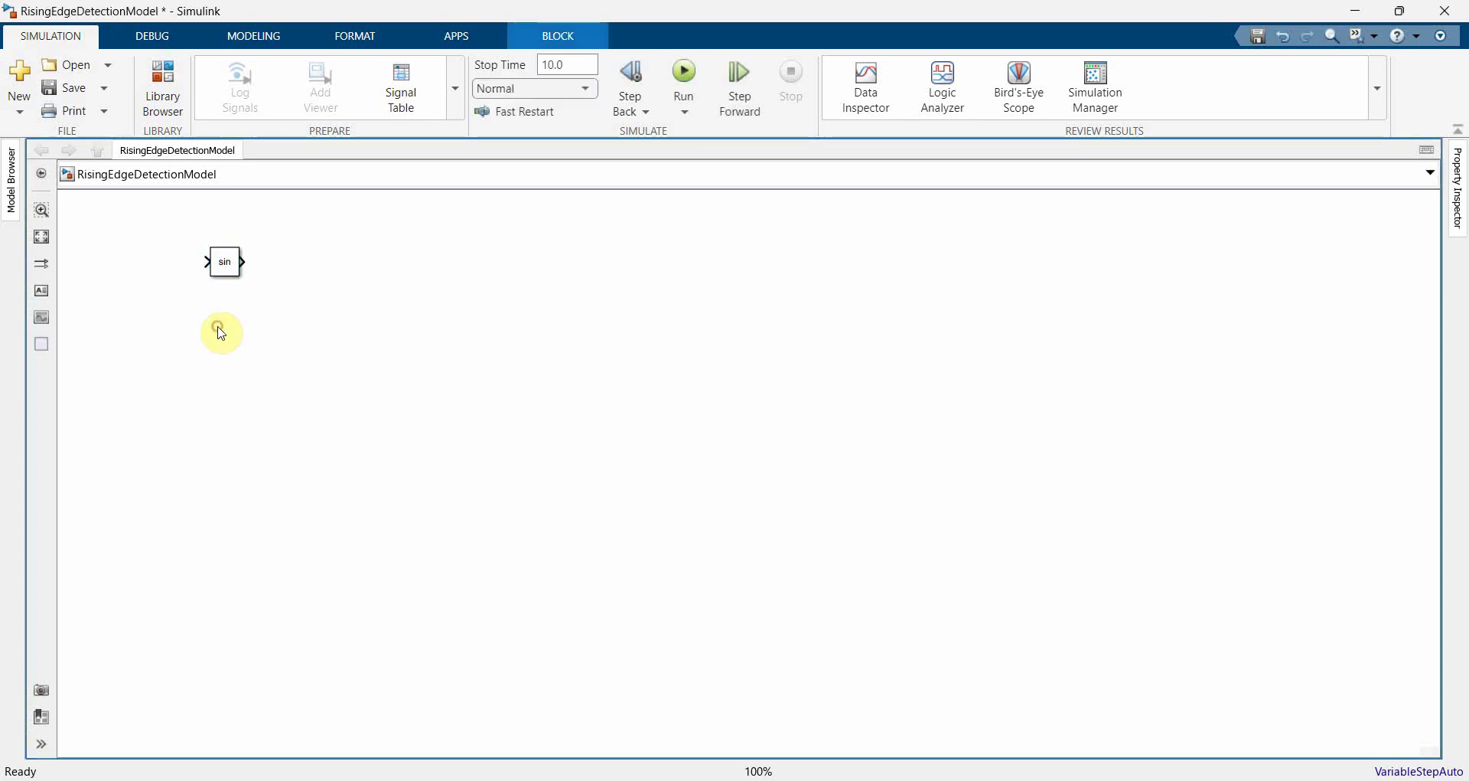
double_click(220, 332)
text(cos)
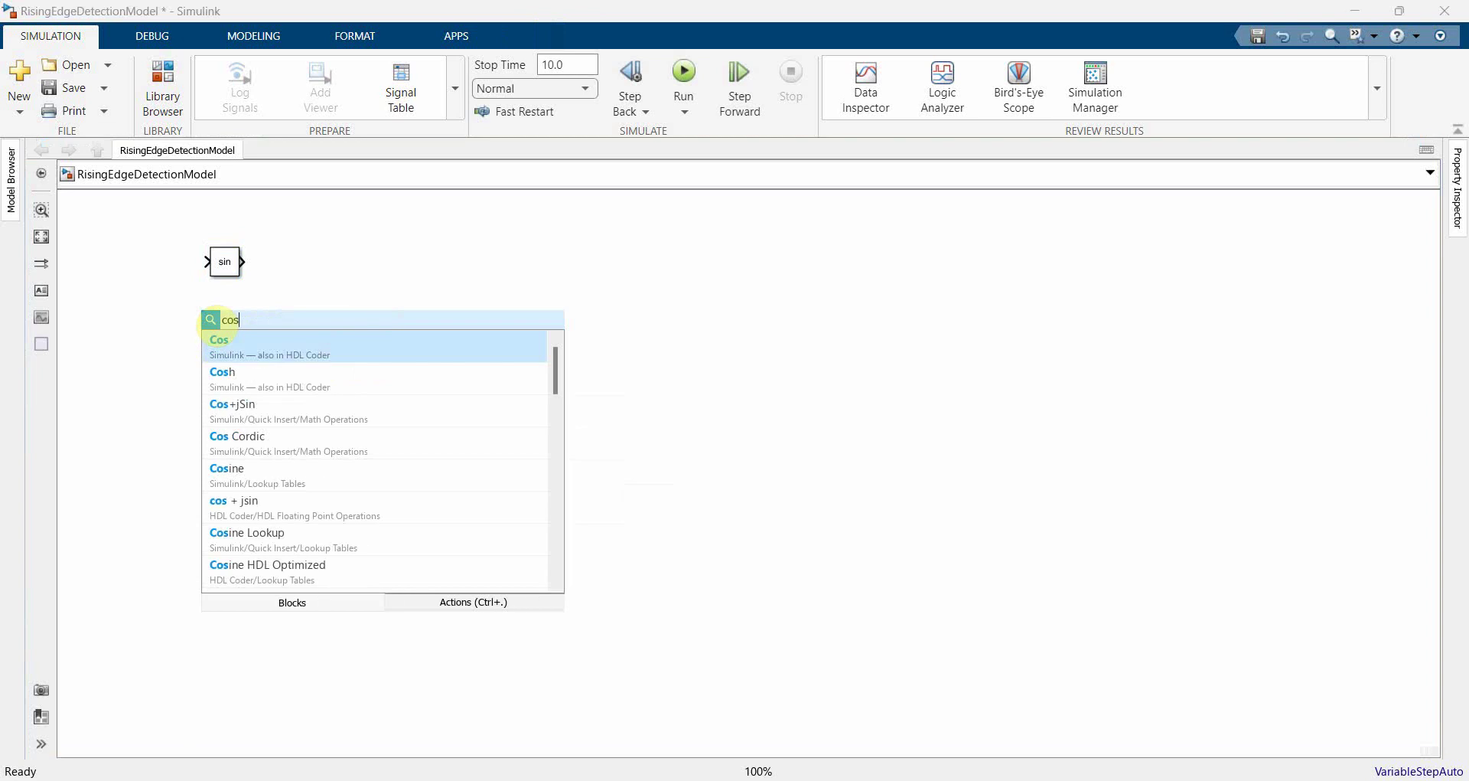
key(Return)
drag(220, 332, 232, 334)
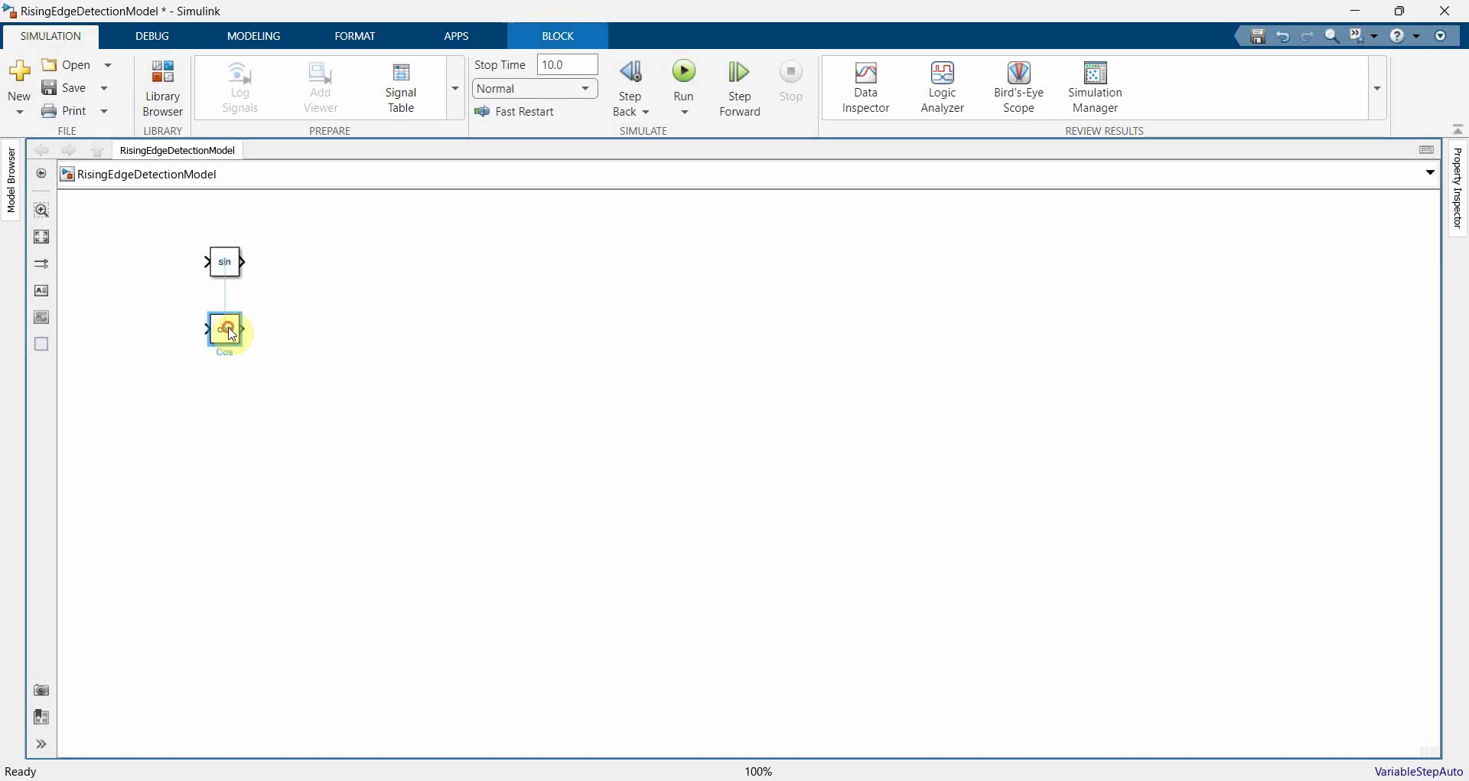
Add a Sum block with a rectangular icon shape beside the Sin and Cos blocks, and make it taller
double_click(333, 288)
text(gain)
key(Return)
double_click(333, 288)
click(508, 247)
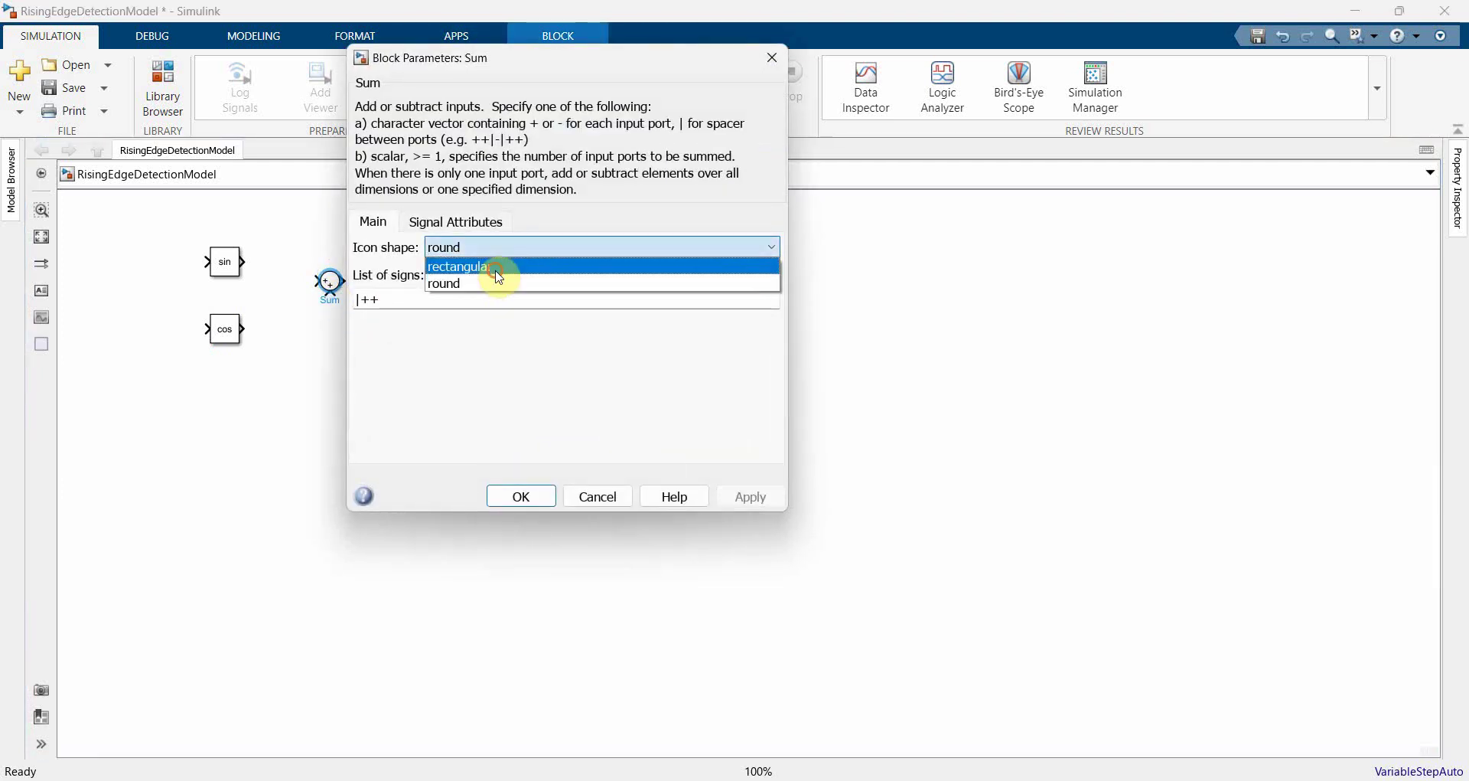
click(498, 268)
click(523, 496)
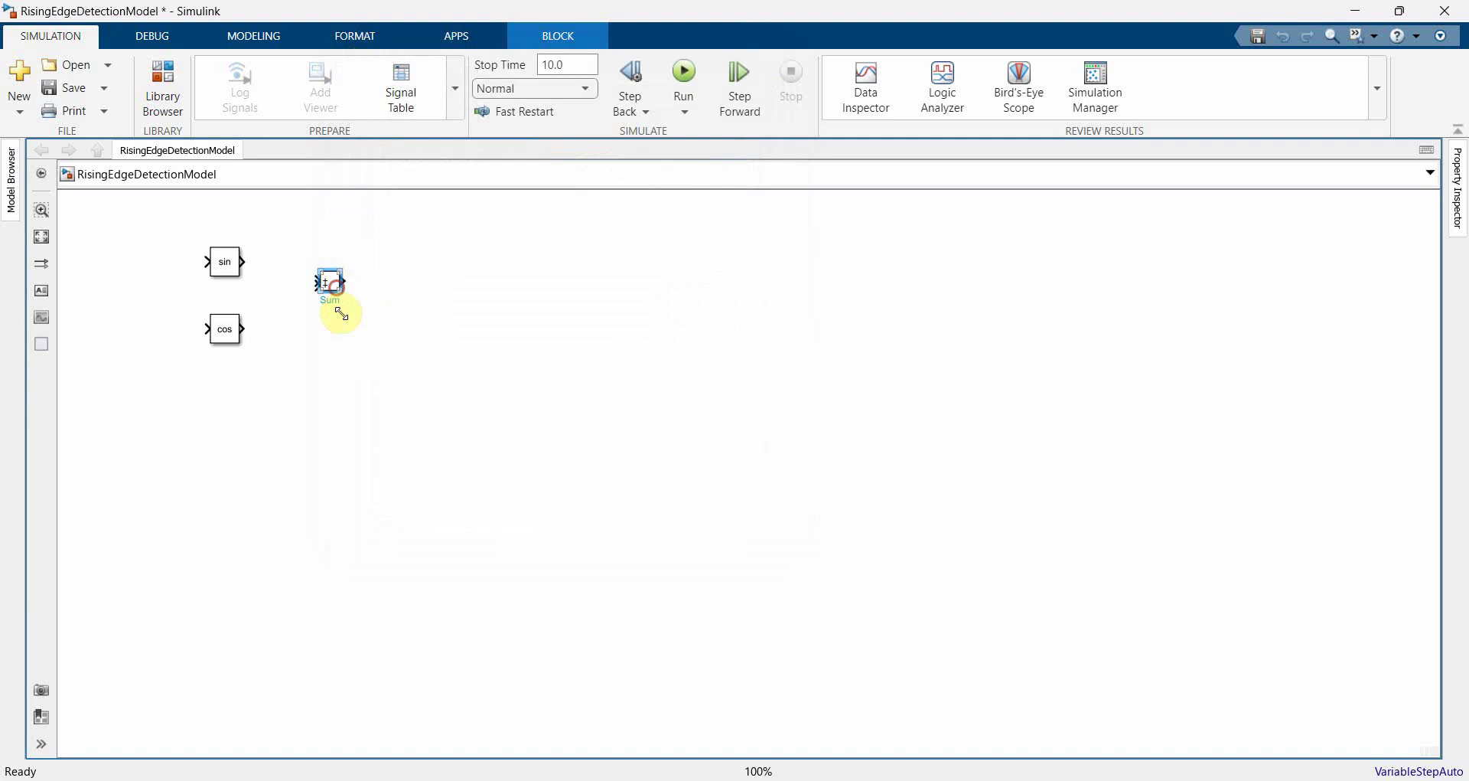
drag(341, 312, 333, 296)
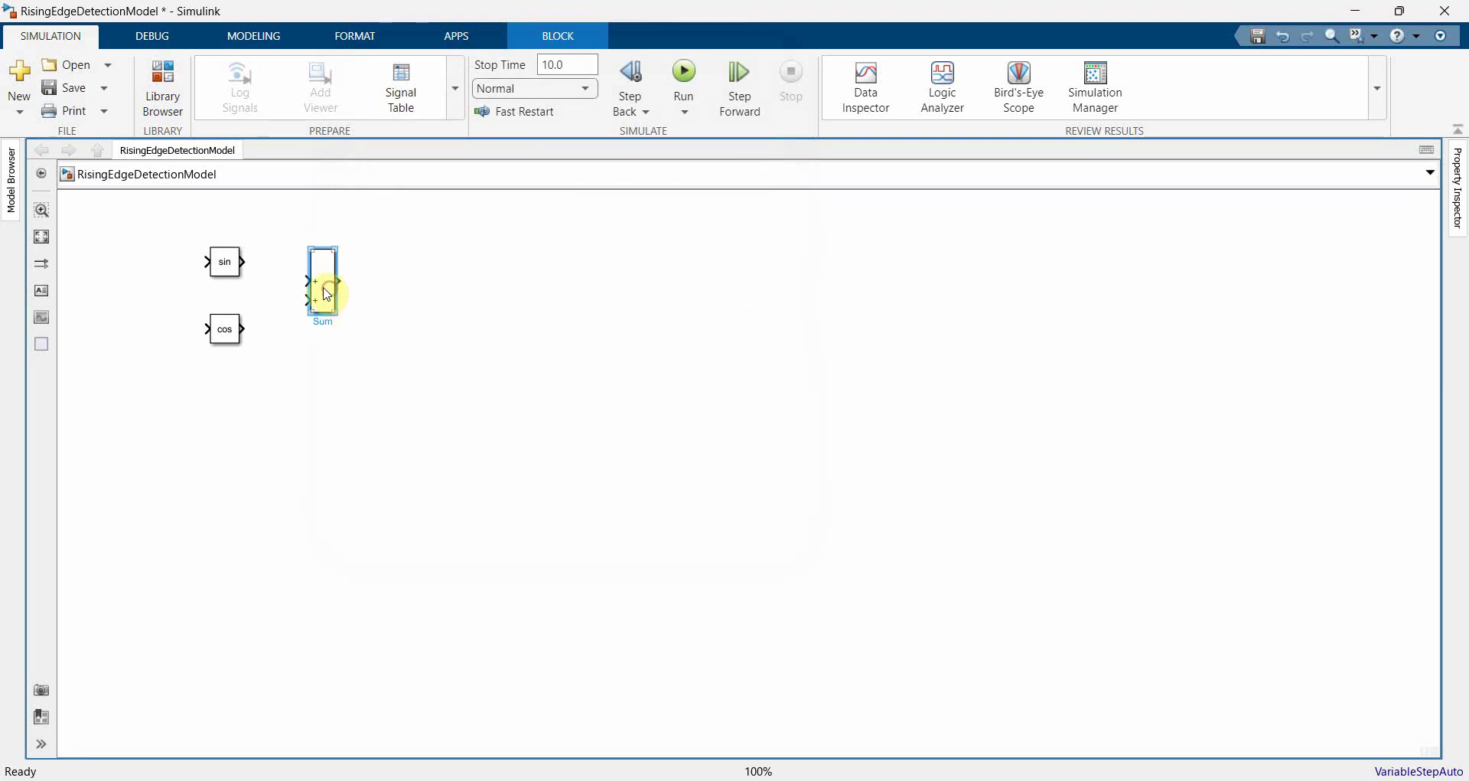
Connect the Sin output to the Sum block's first input and the Cos output to its second input
click(307, 280)
click(241, 261)
click(232, 323)
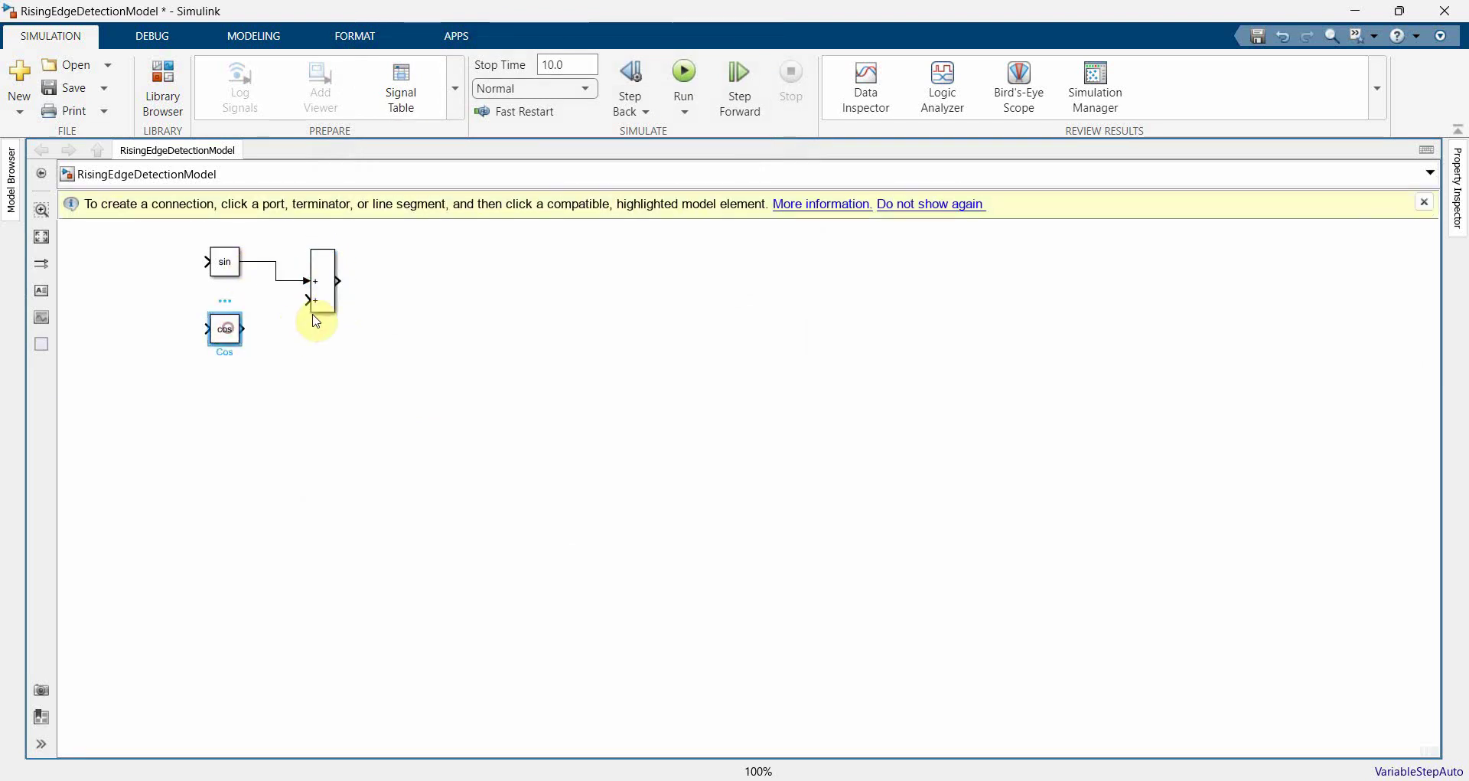
click(318, 294)
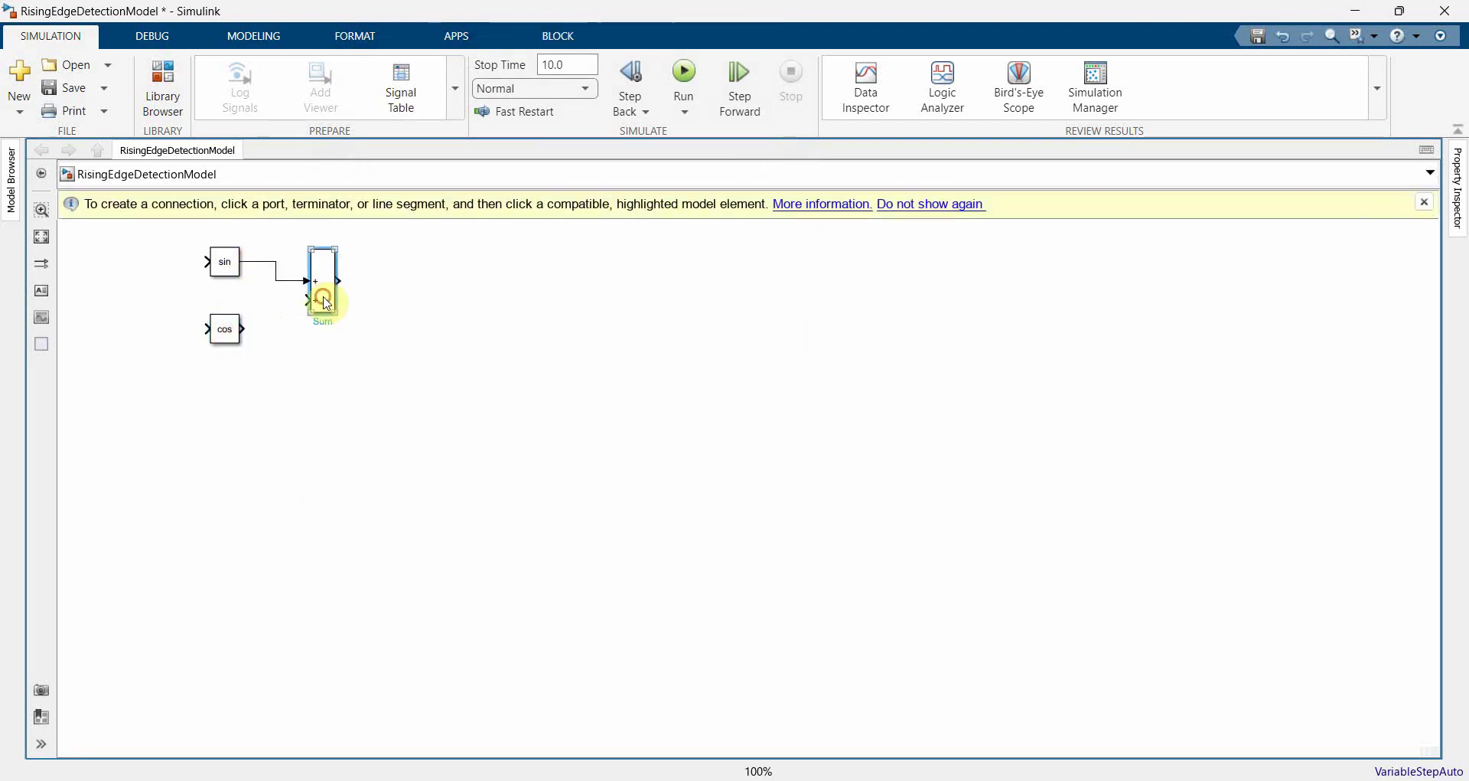
Add a Scope block to the right of the Sum block and connect the Sum output to it
double_click(622, 325)
text(scope)
key(Return)
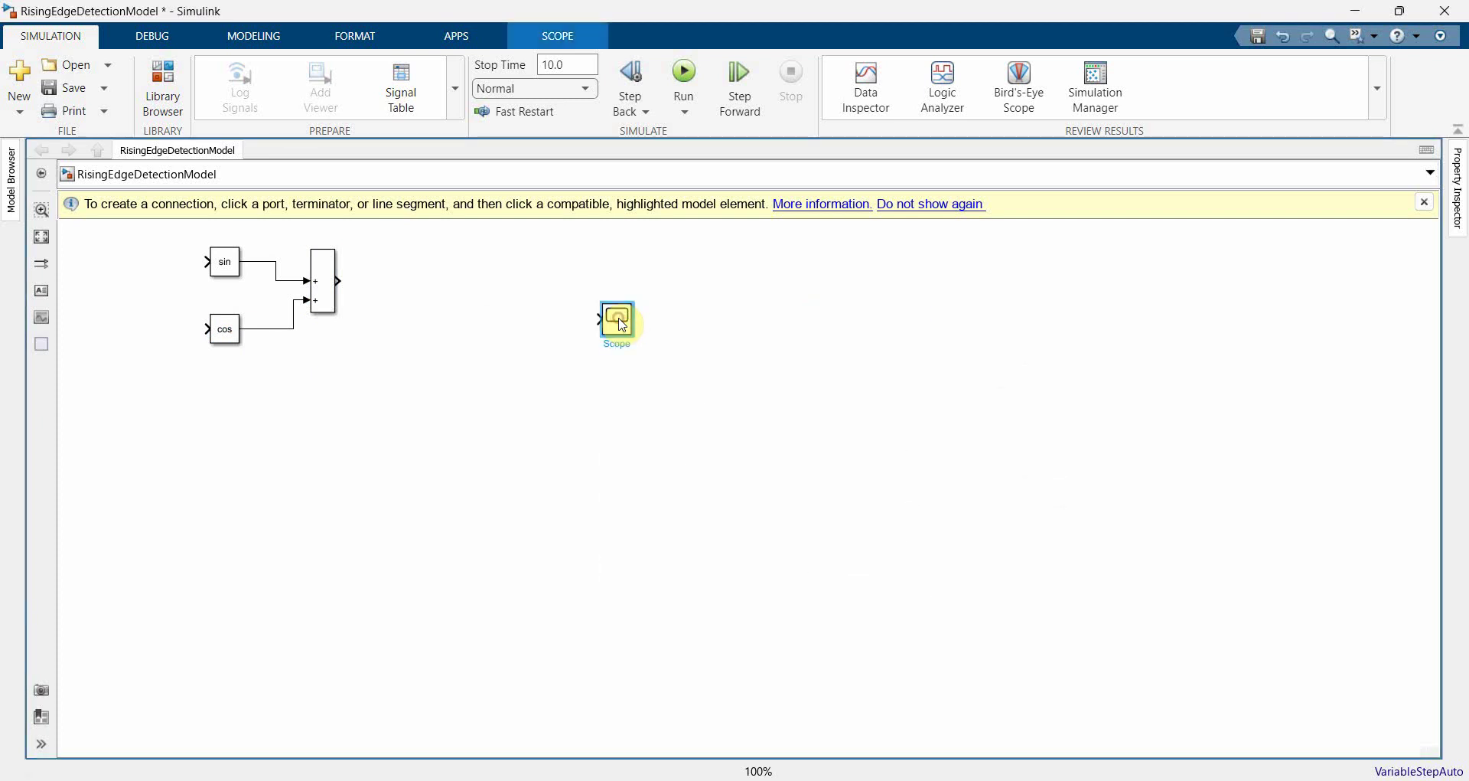
drag(622, 324, 554, 279)
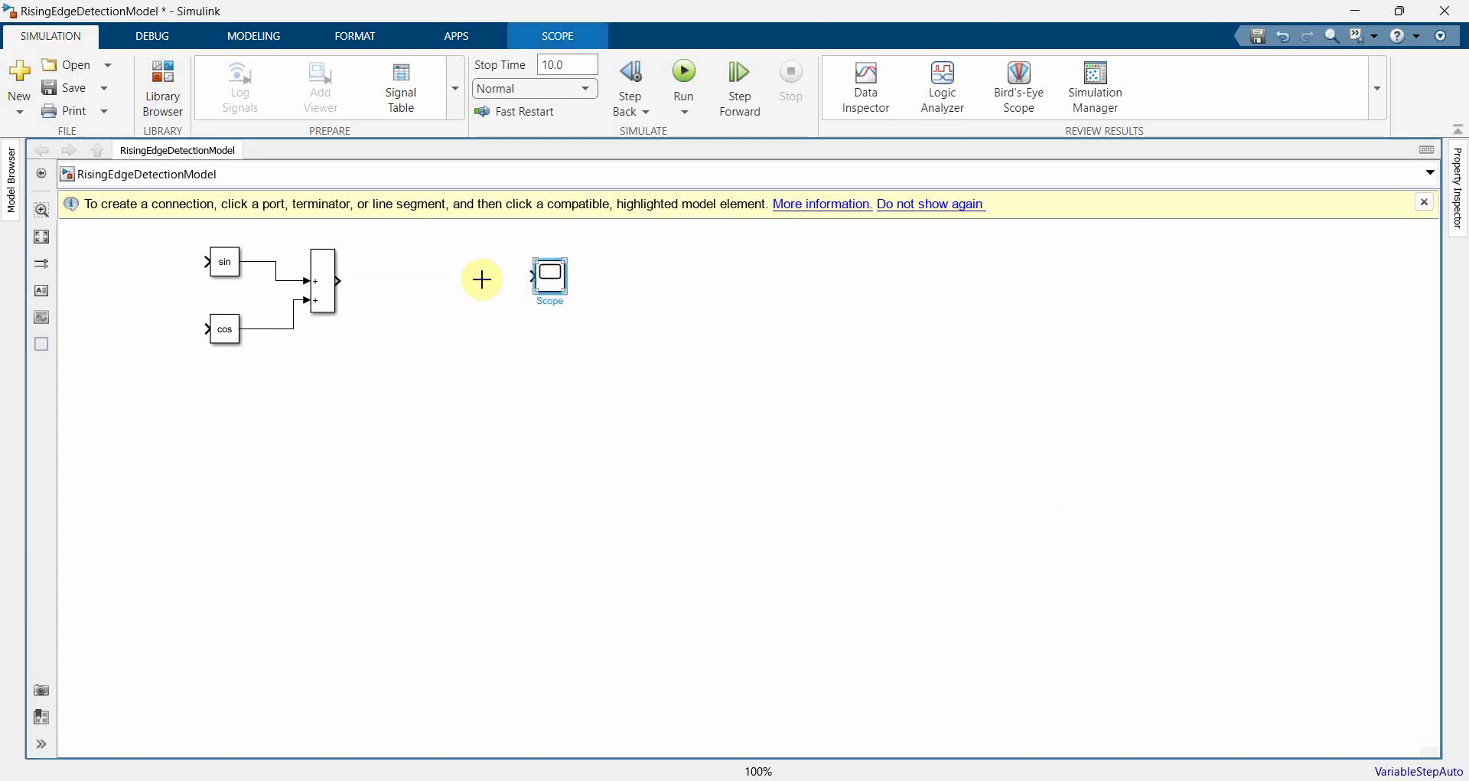
click(329, 289)
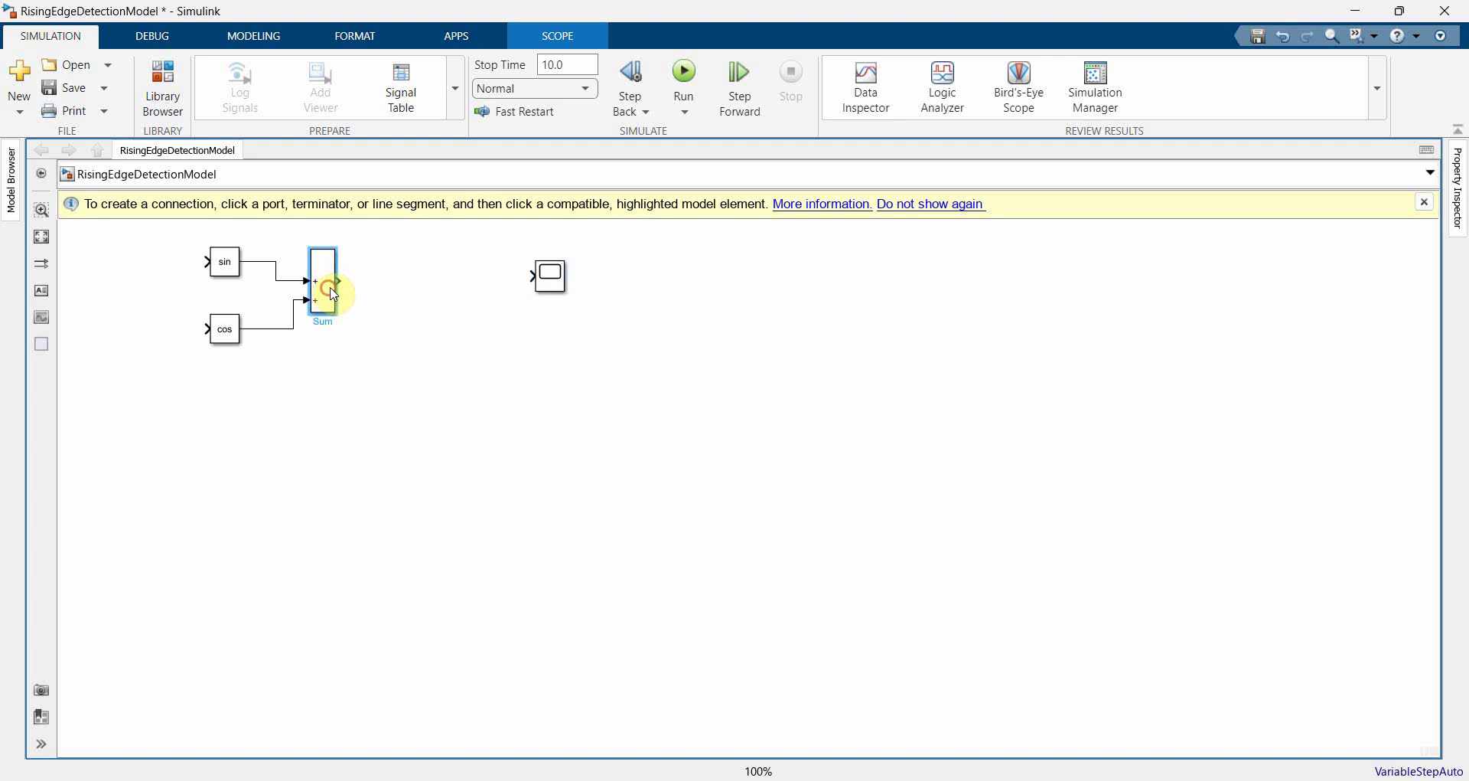
click(555, 282)
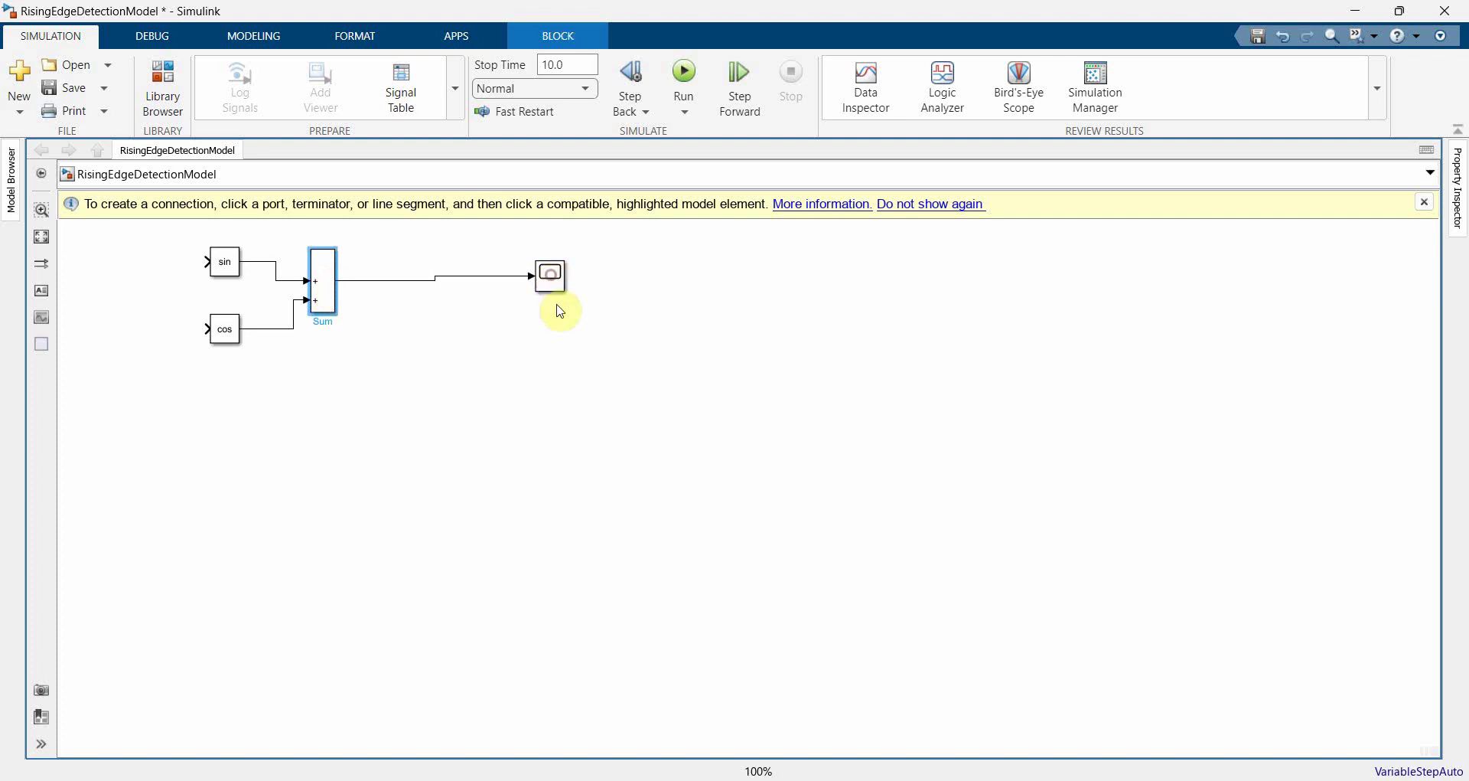
click(1424, 203)
Add a Clock block to the left of the Sin and Cos blocks and enlarge it
click(107, 266)
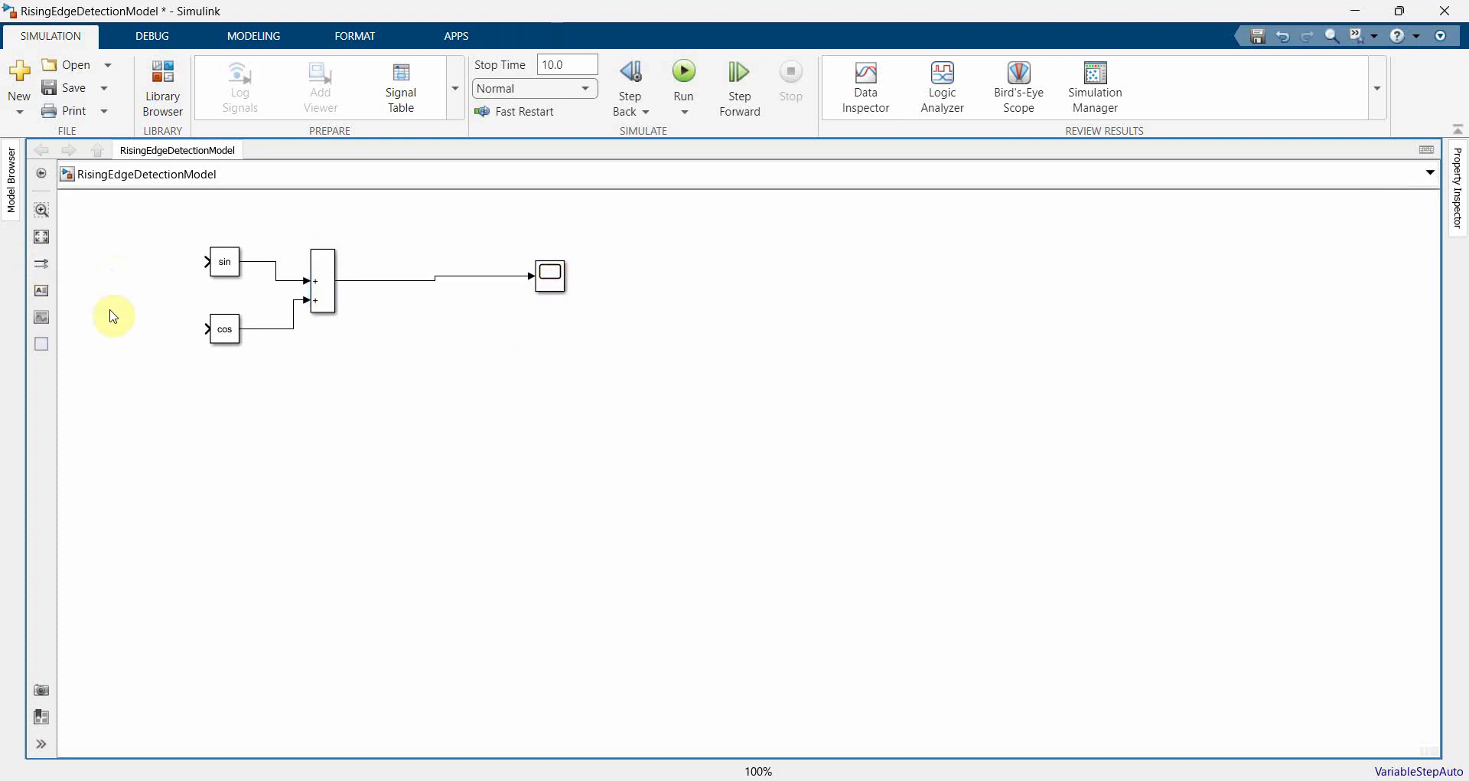
text(clo)
key(Return)
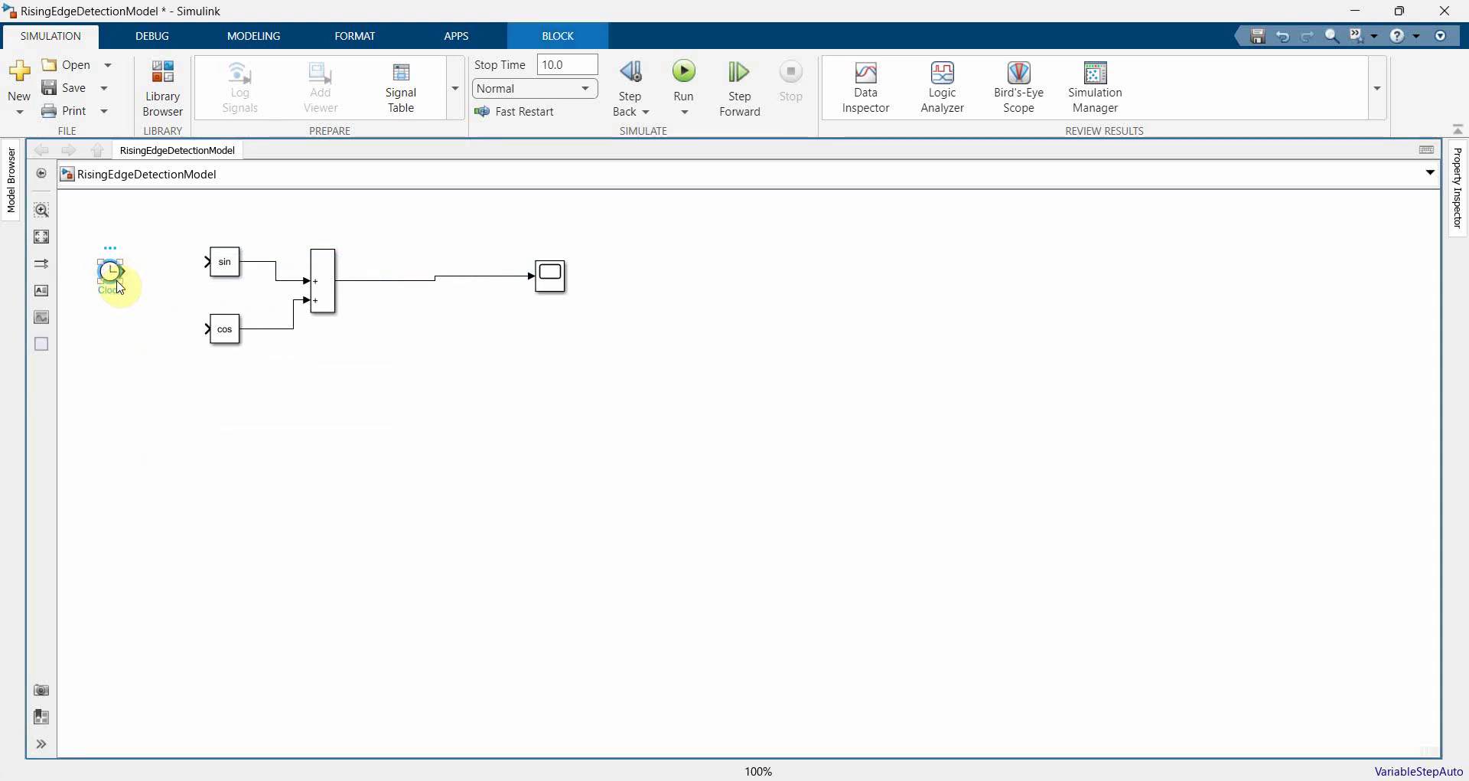
mouse_move(120, 283)
mouse_down()
mouse_move(137, 295)
mouse_move(108, 289)
mouse_up()
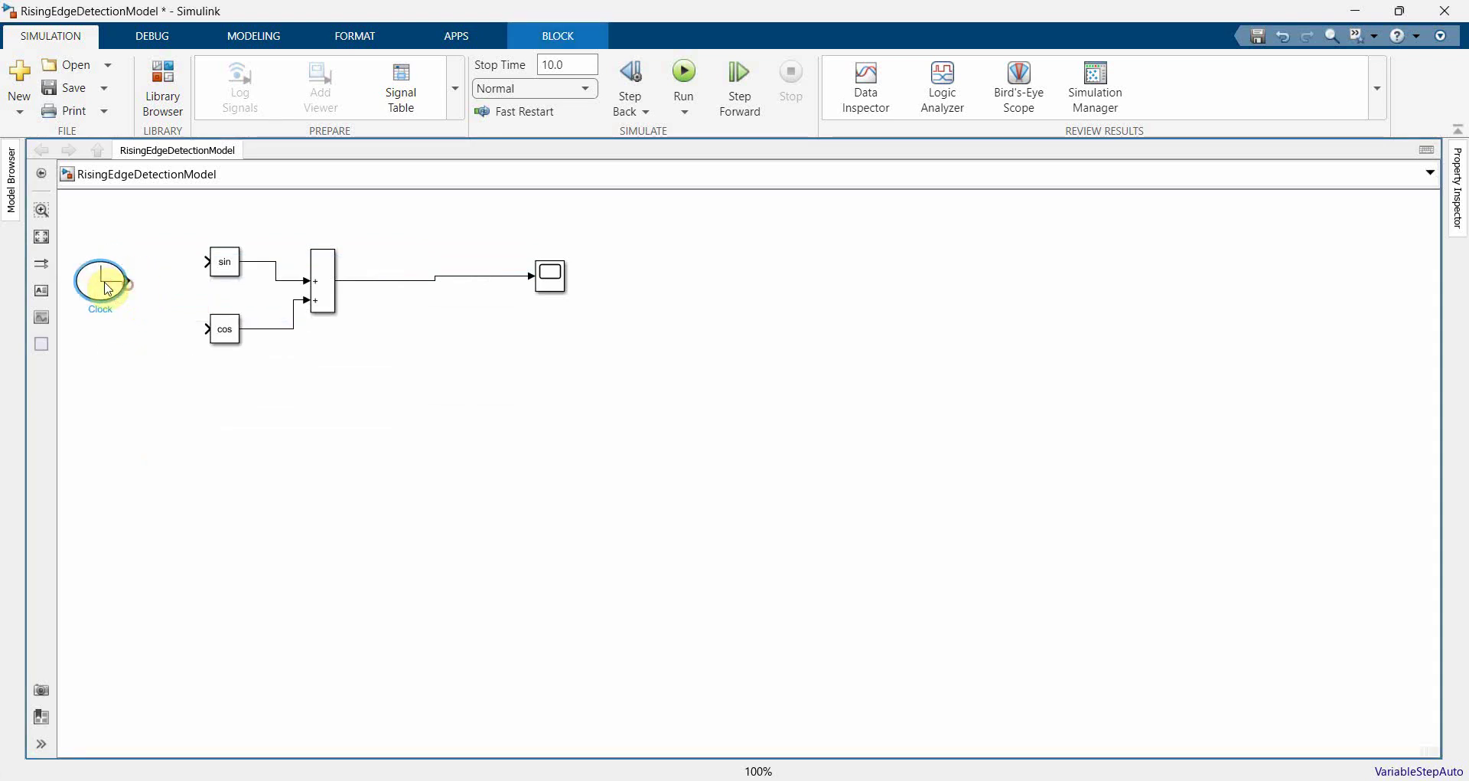
click(170, 347)
Add a Gain block feeding the Cos input, and connect the Clock output to both the Sin and Gain blocks
click(148, 328)
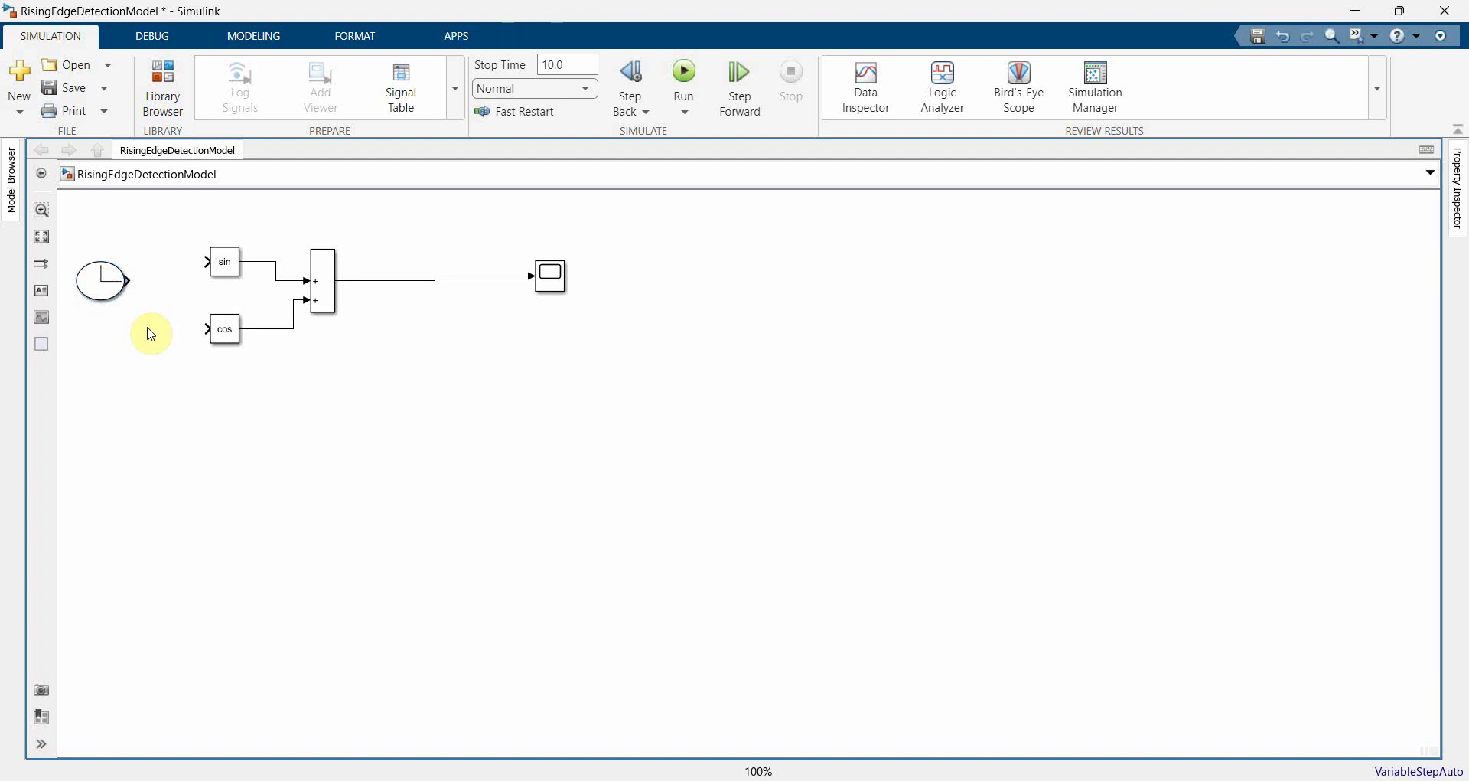
double_click(151, 334)
text(gain)
key(Escape)
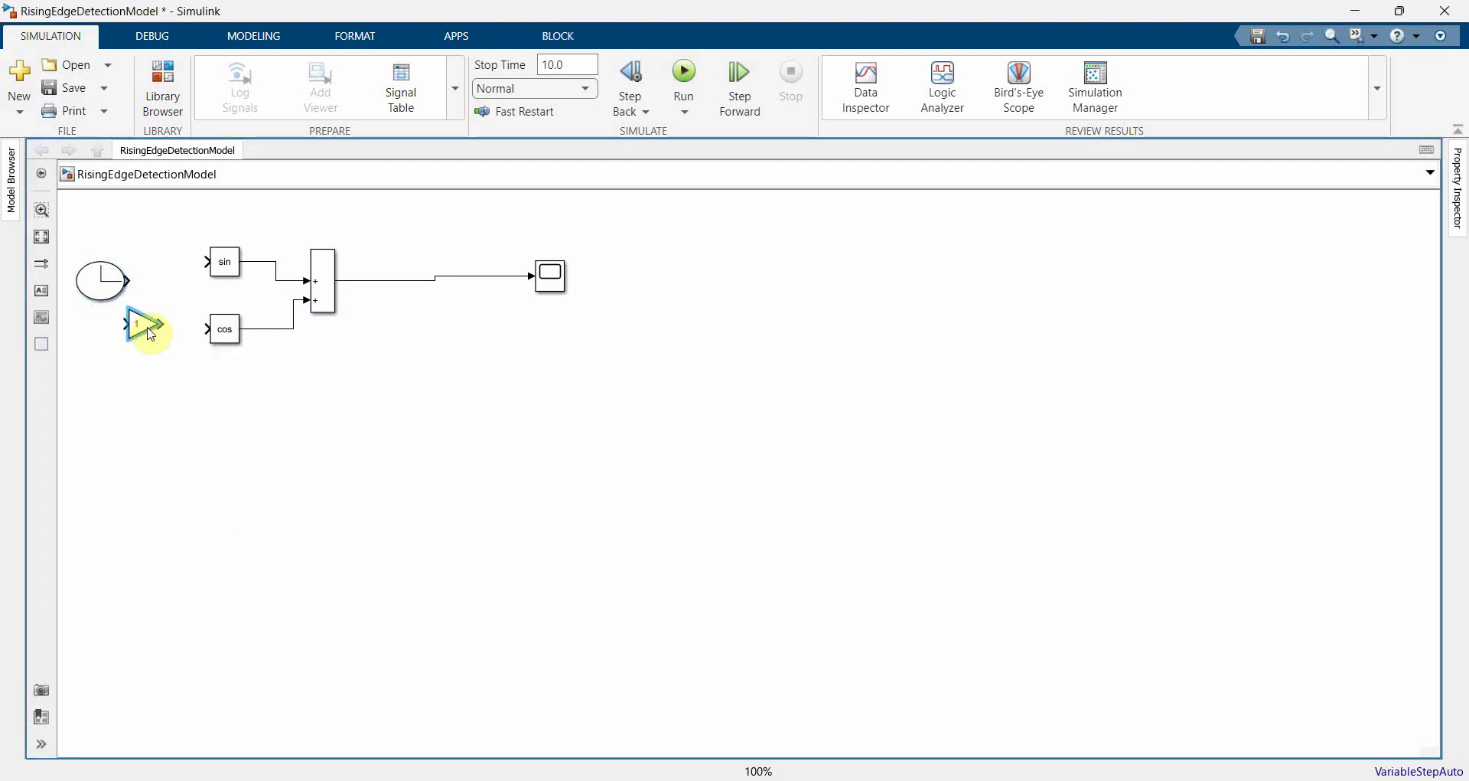
drag(145, 322, 184, 341)
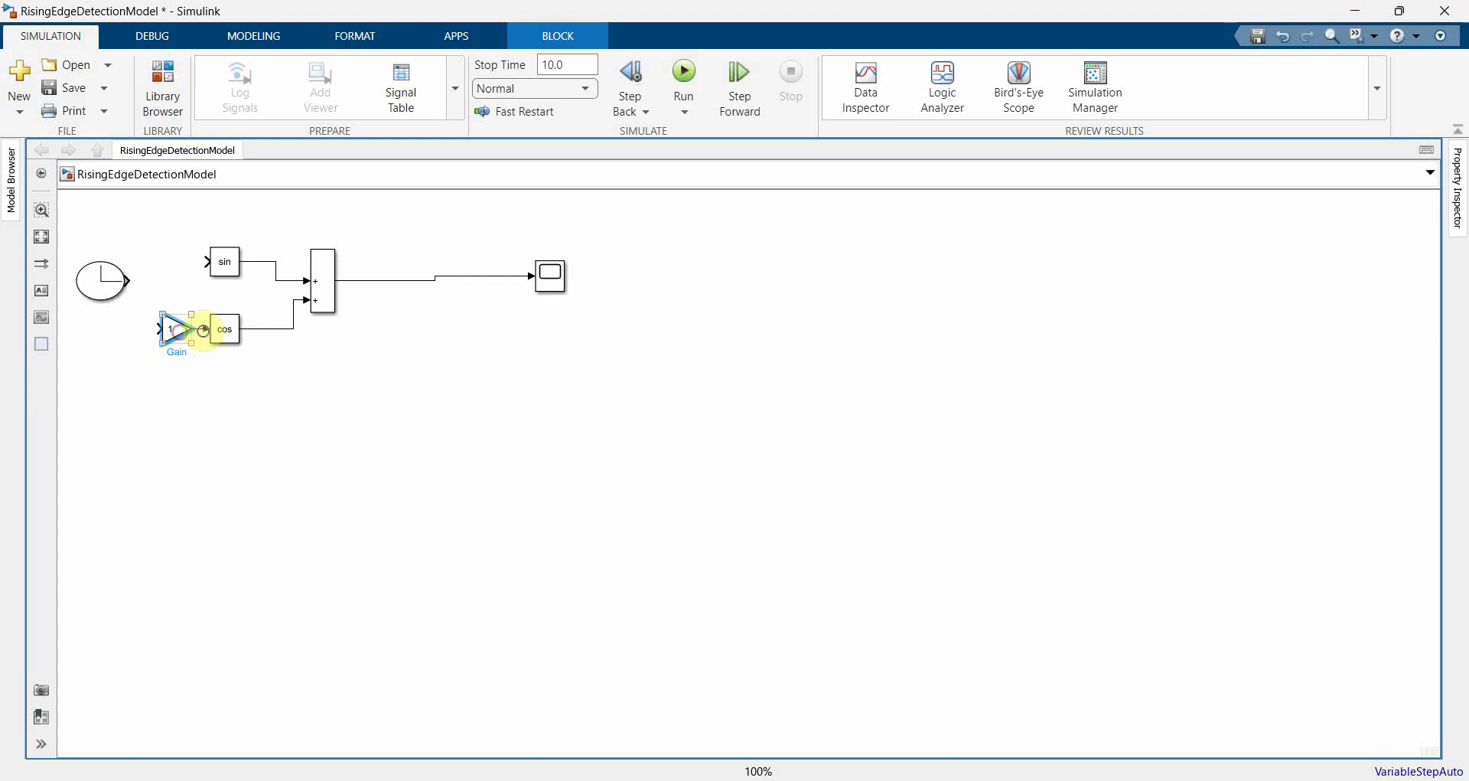
drag(126, 261, 103, 269)
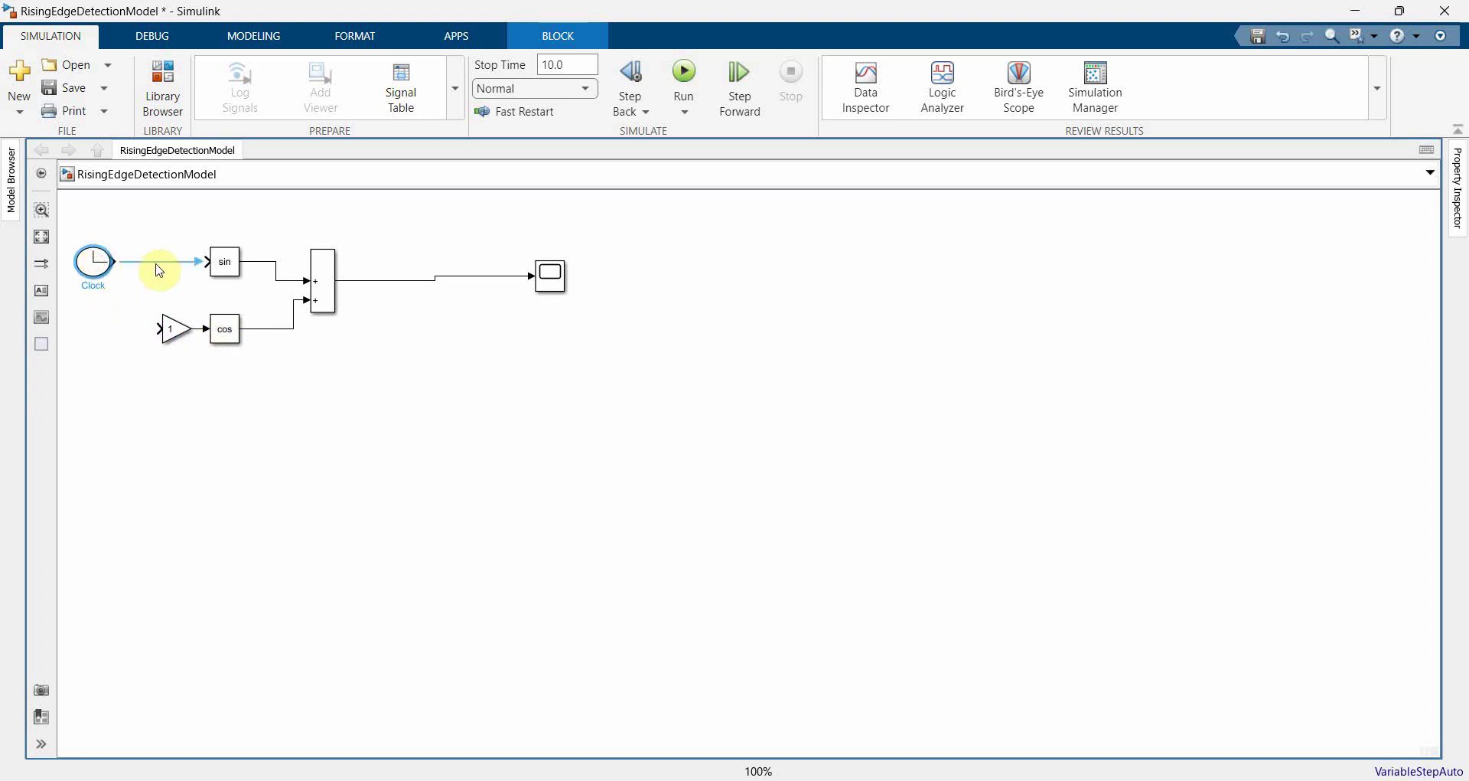
drag(159, 329, 116, 262)
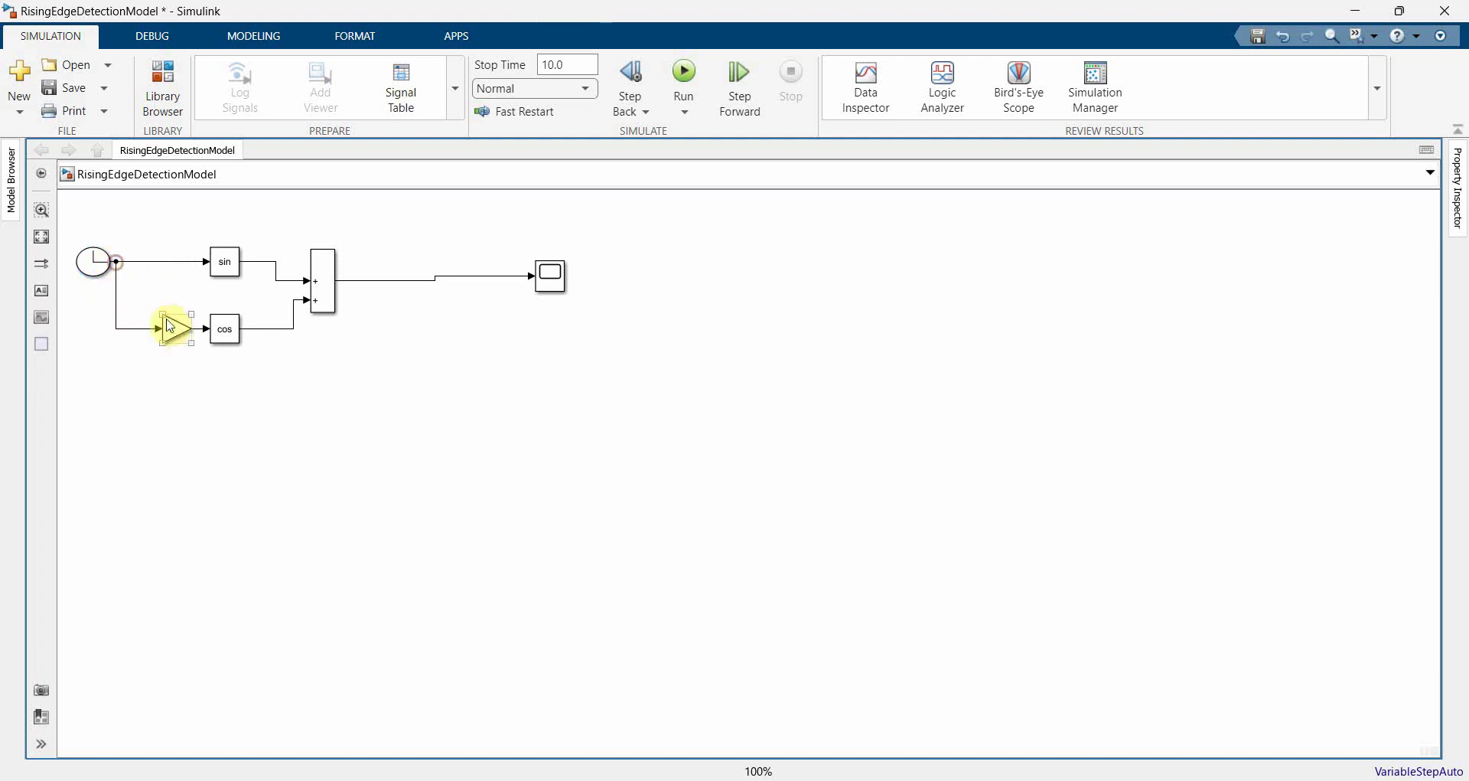
Set the Gain block's gain value to 2
double_click(169, 326)
text(2)
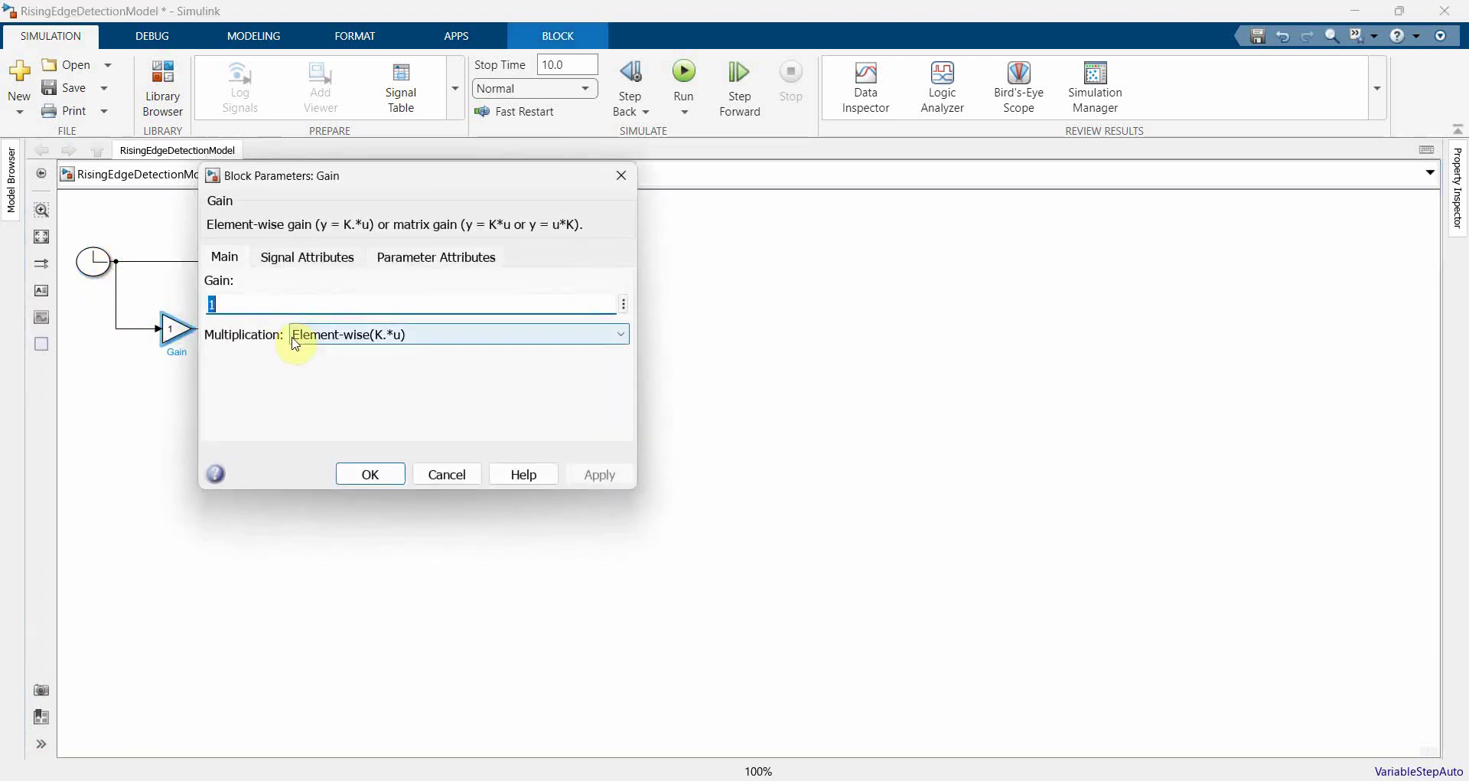
key(Return)
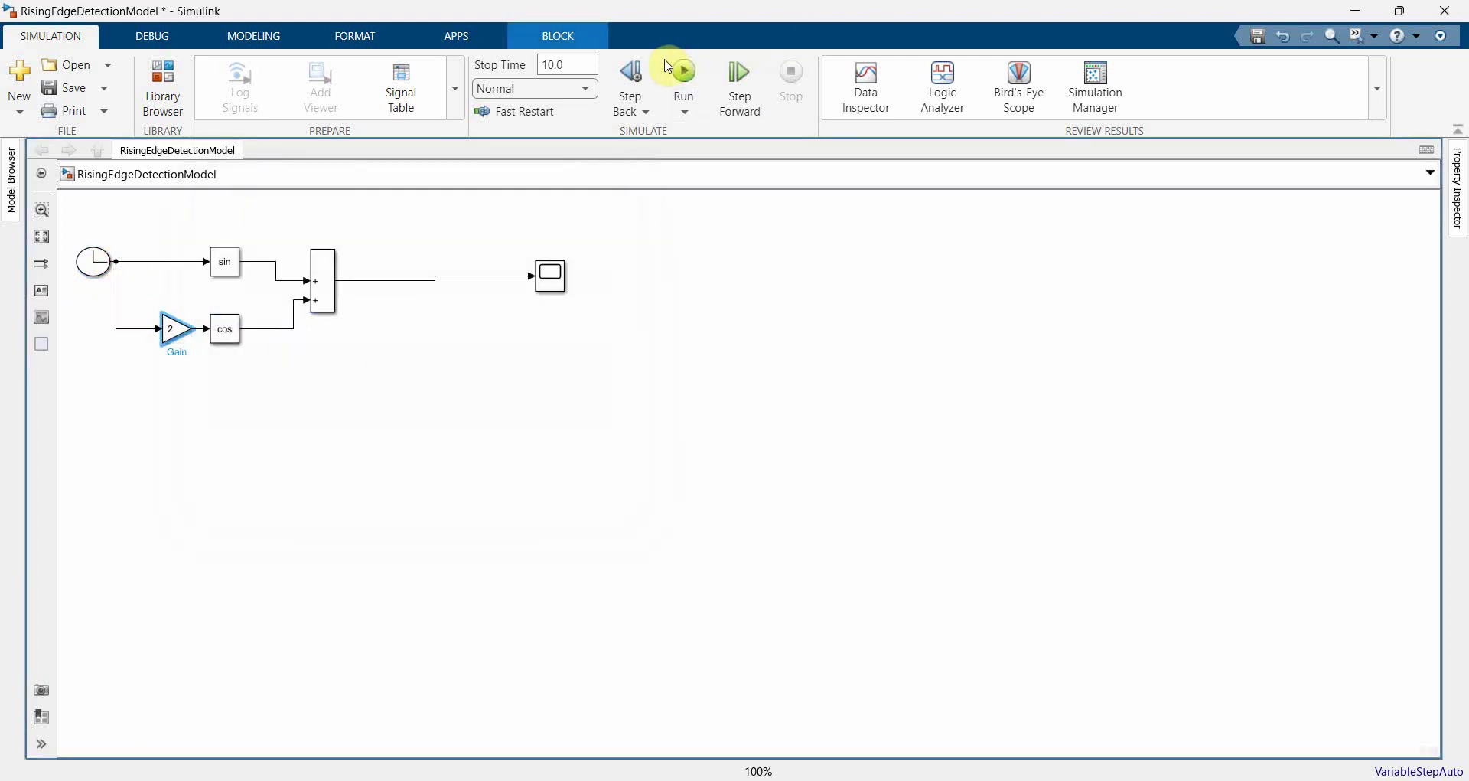
Run the simulation, view the summed sine and cosine waveform in the Scope, and close the plot
click(687, 79)
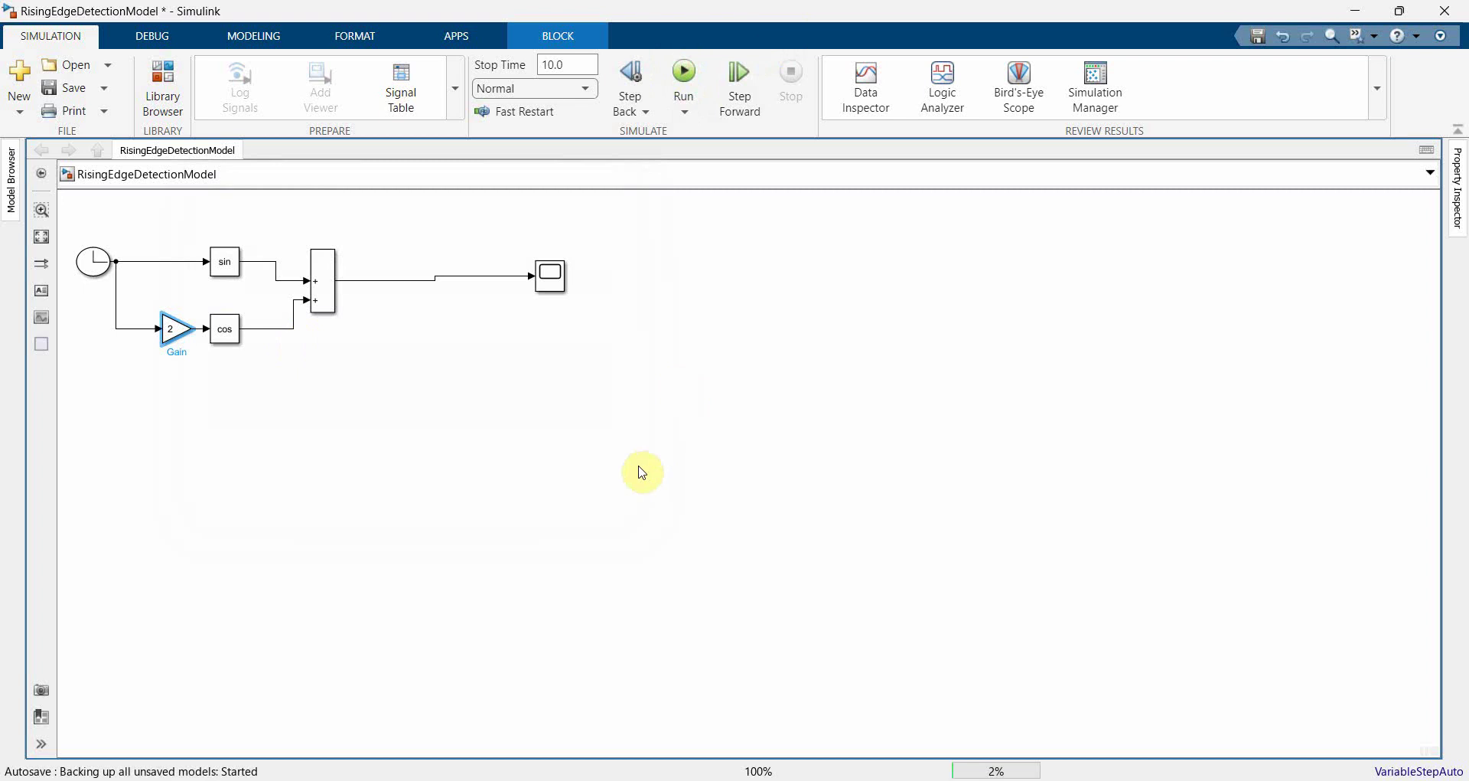
click(558, 285)
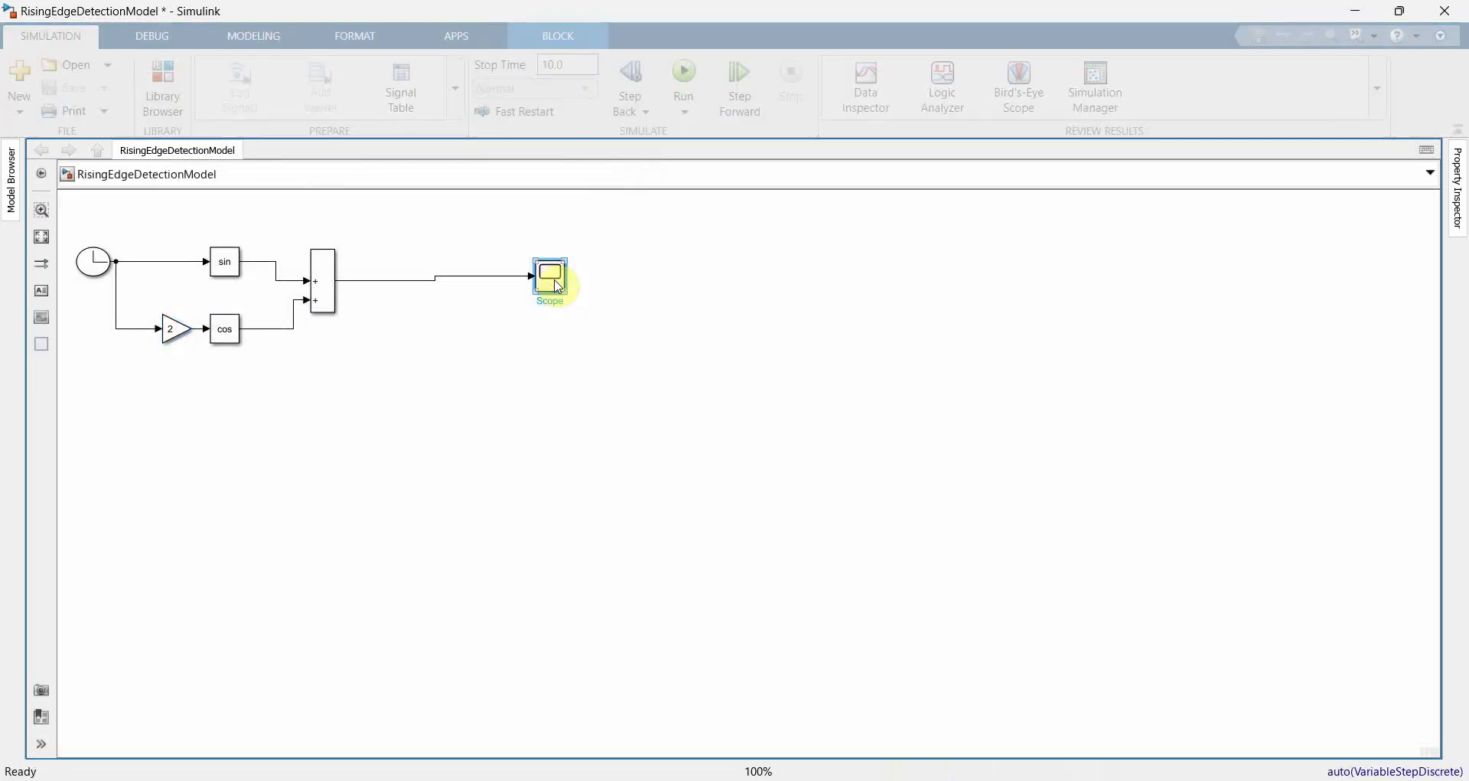
drag(558, 286, 556, 298)
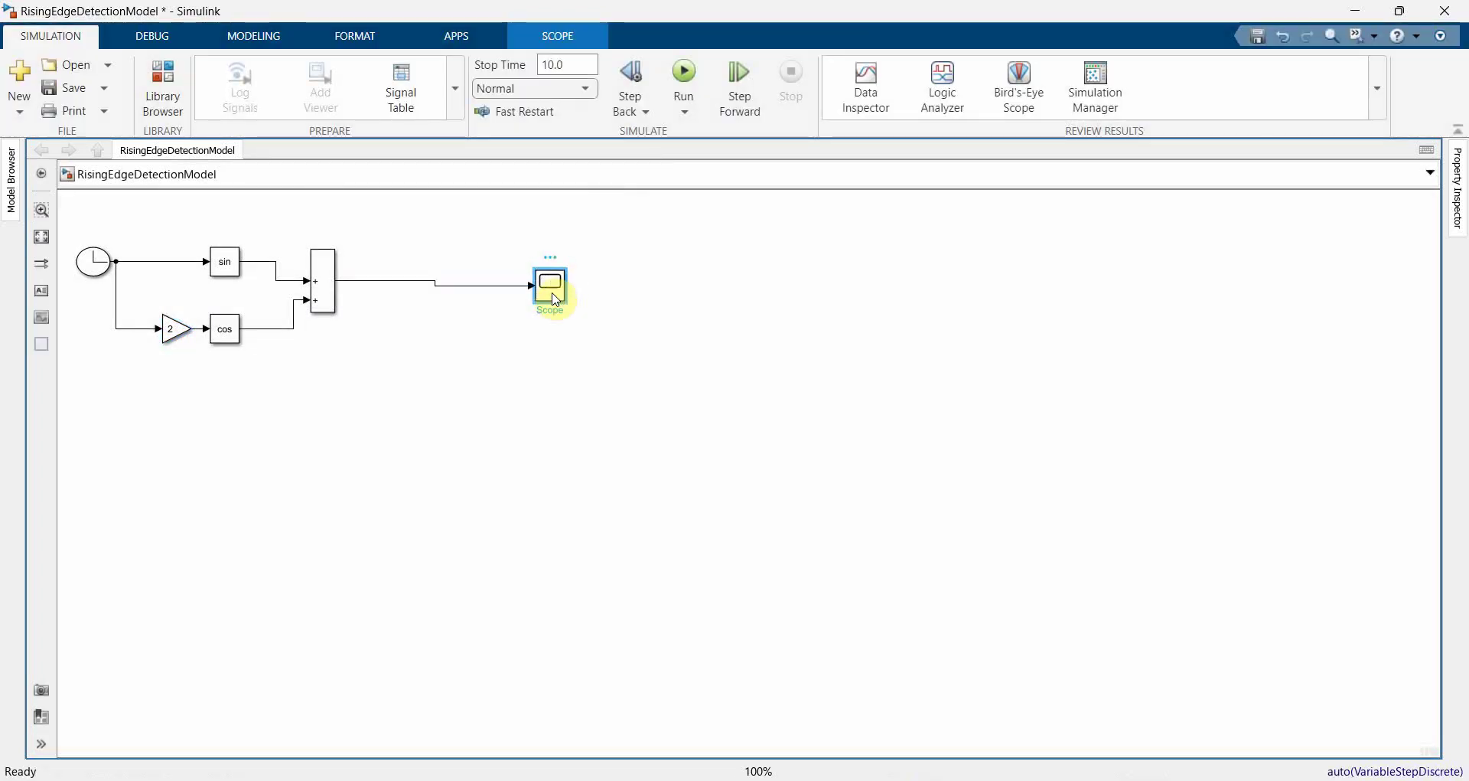
double_click(554, 294)
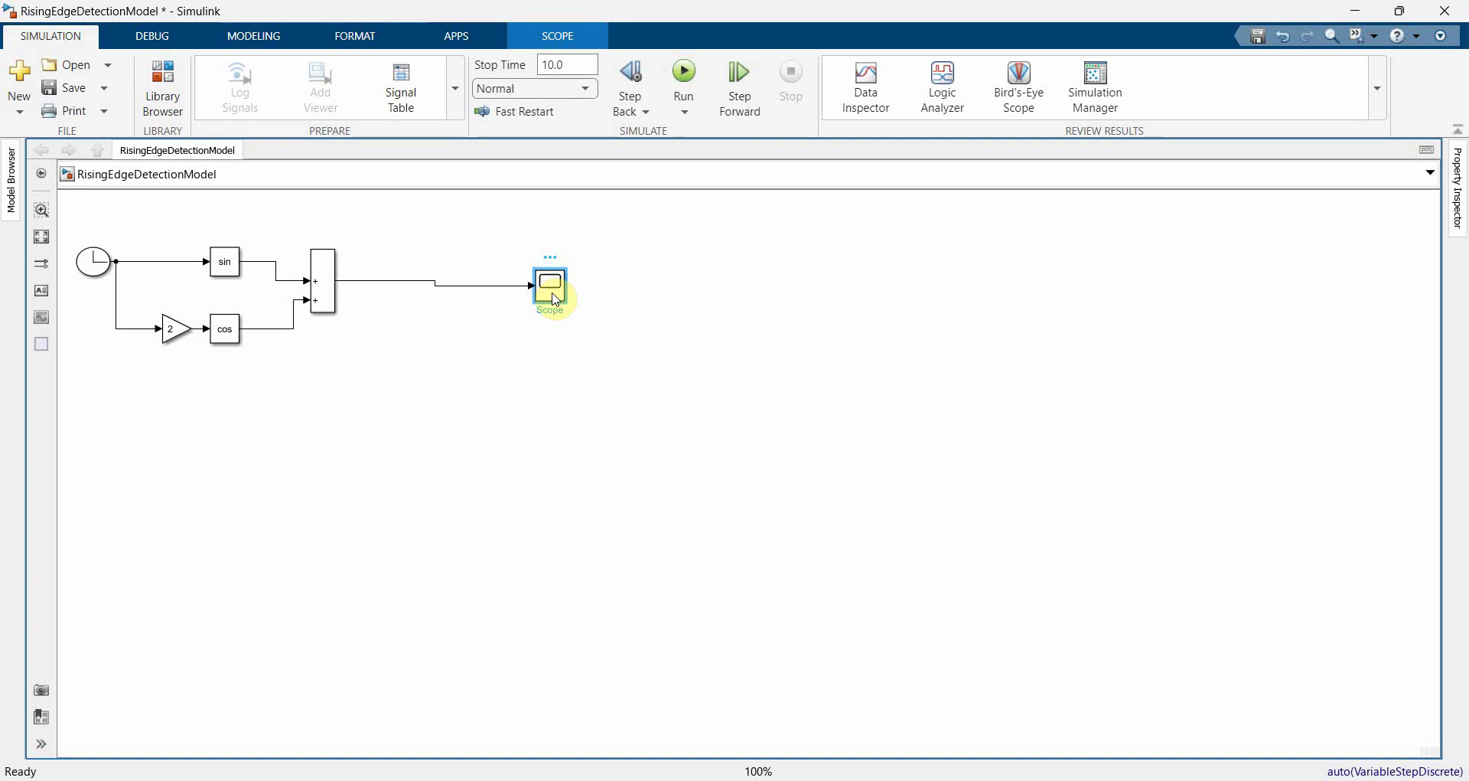
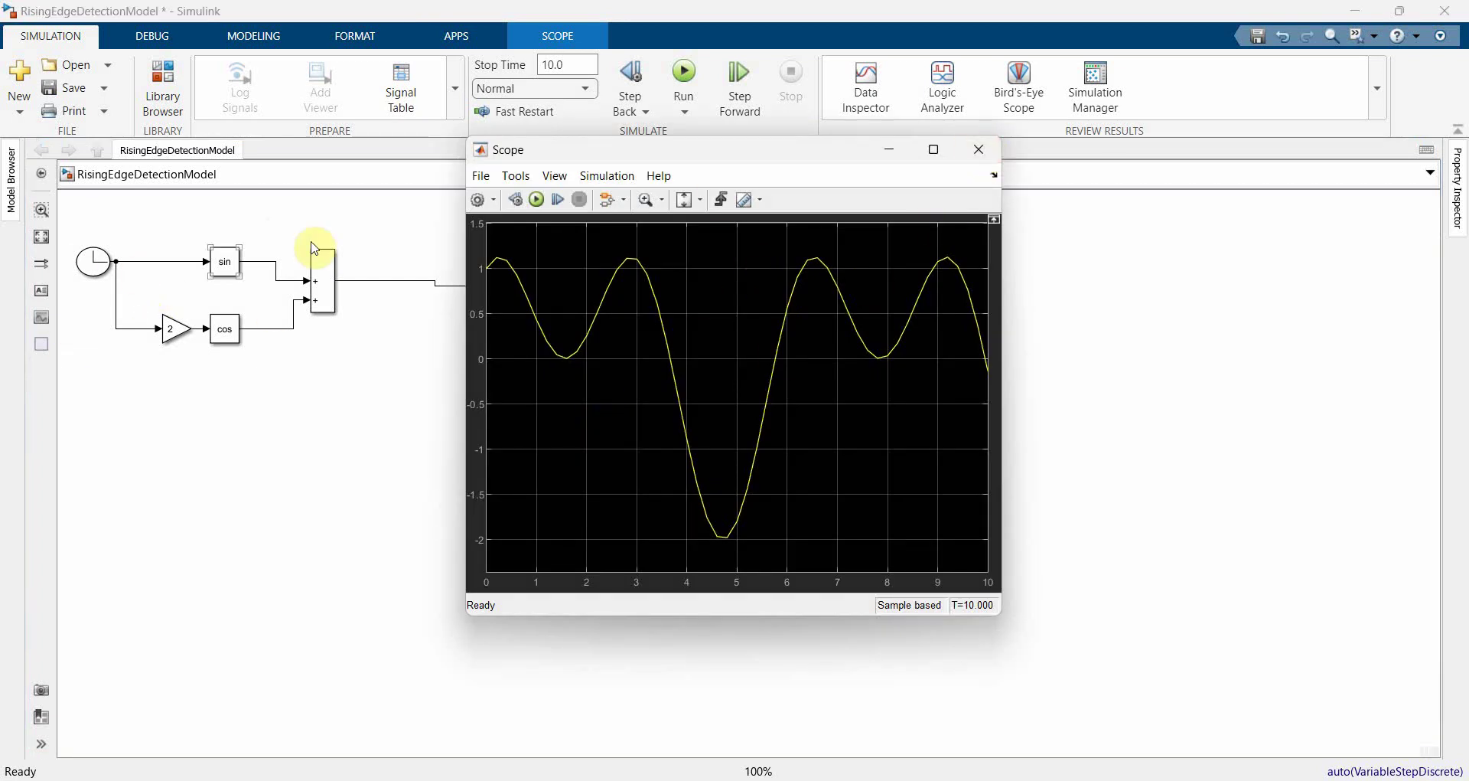
click(973, 153)
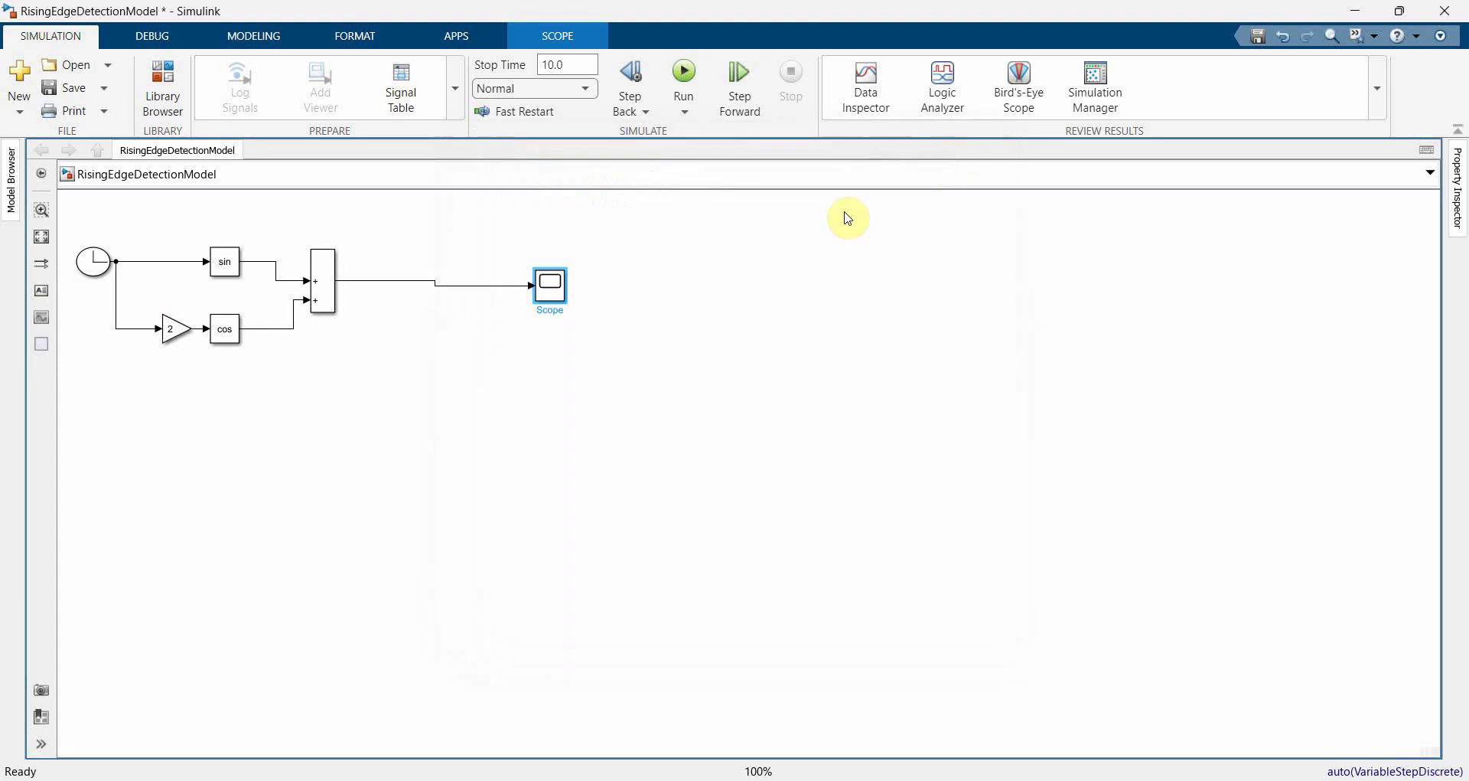
Align the Scope block with the Sum output so the connecting line is straight, and recheck its waveform
click(561, 280)
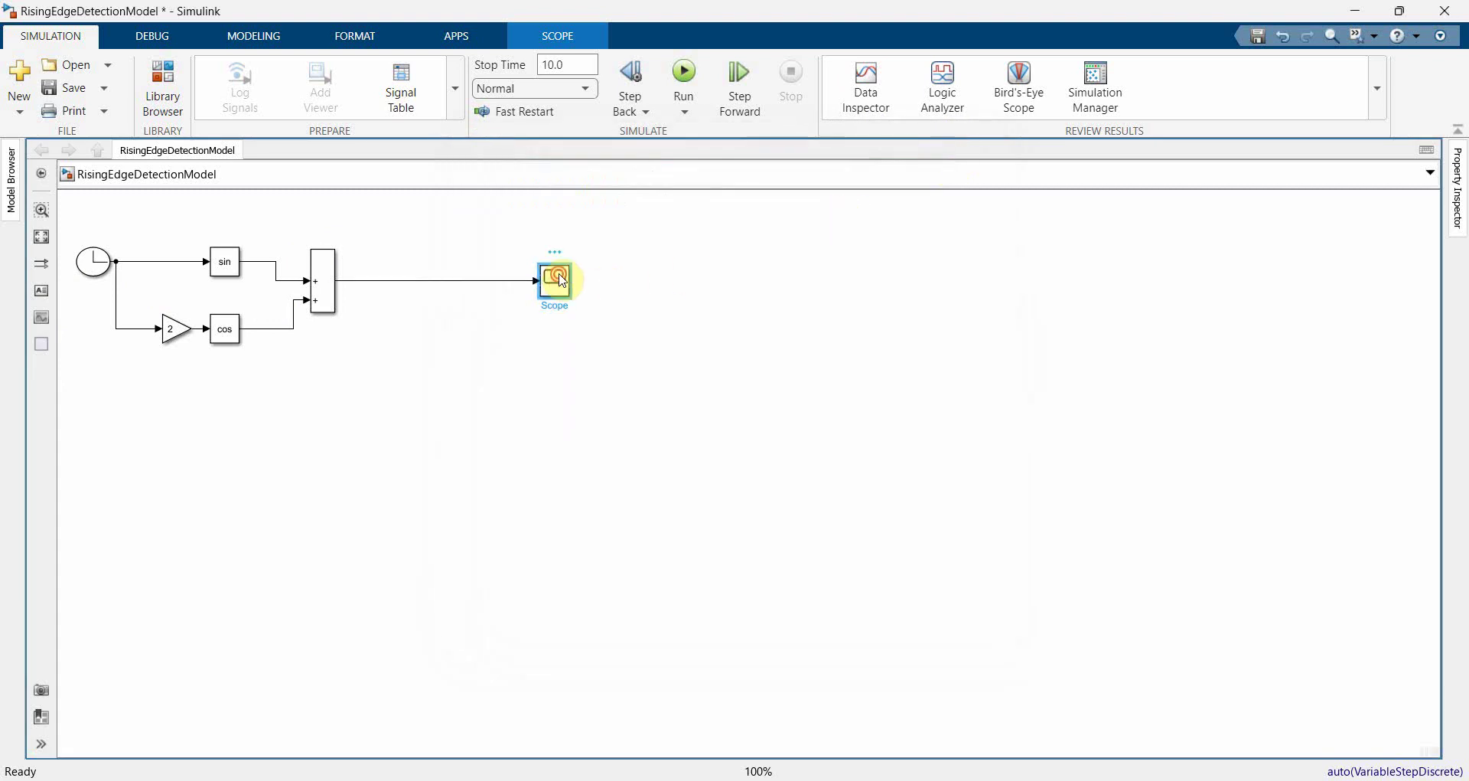
double_click(561, 280)
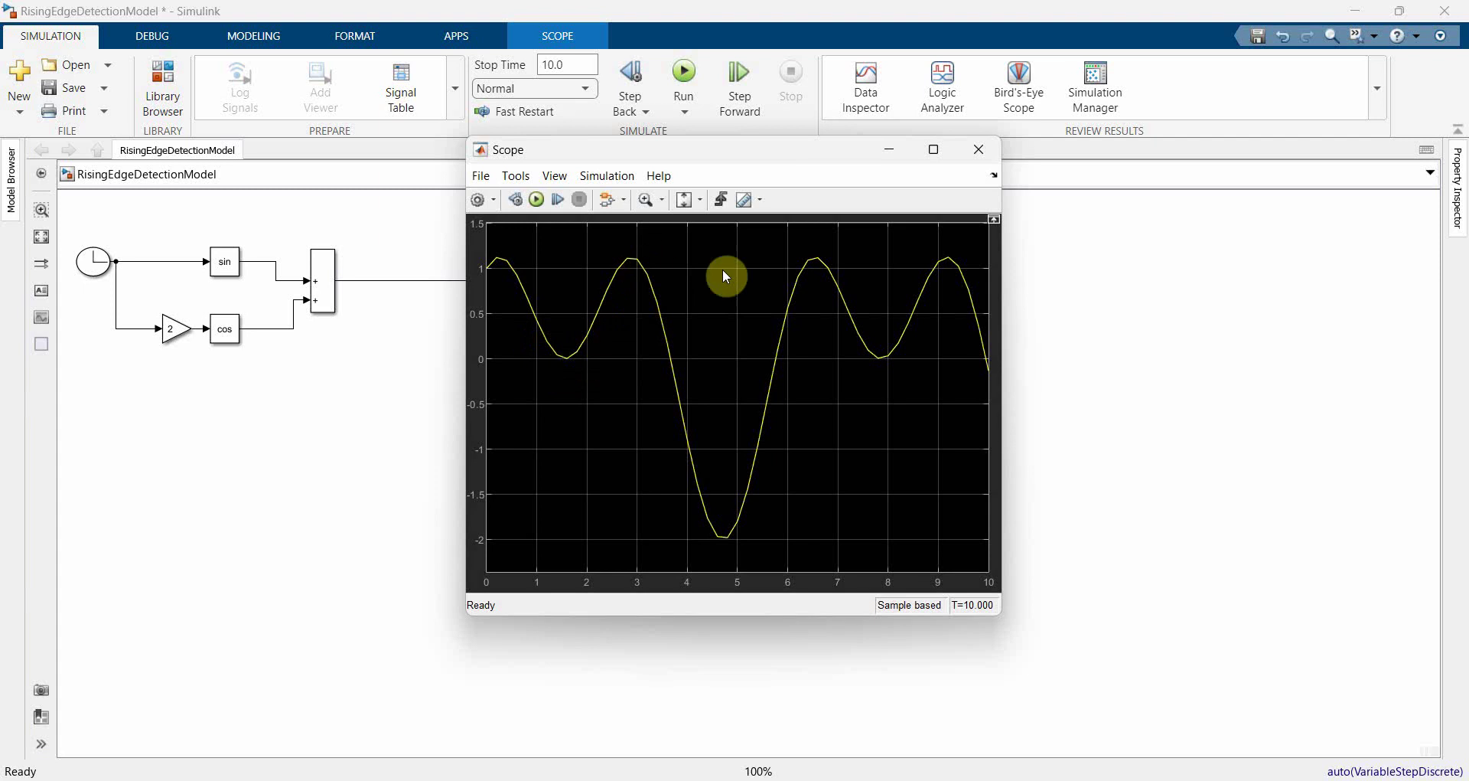
click(979, 150)
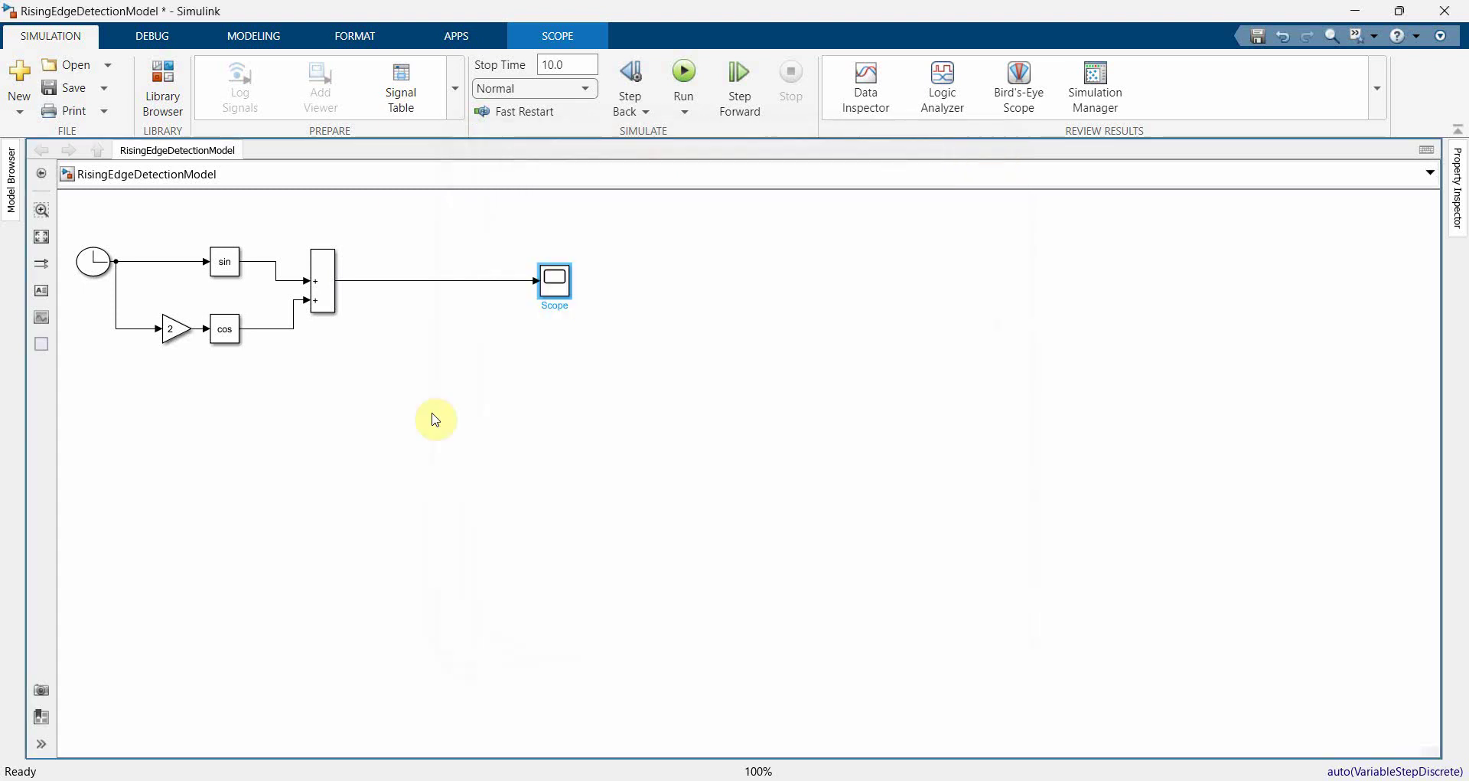
click(320, 454)
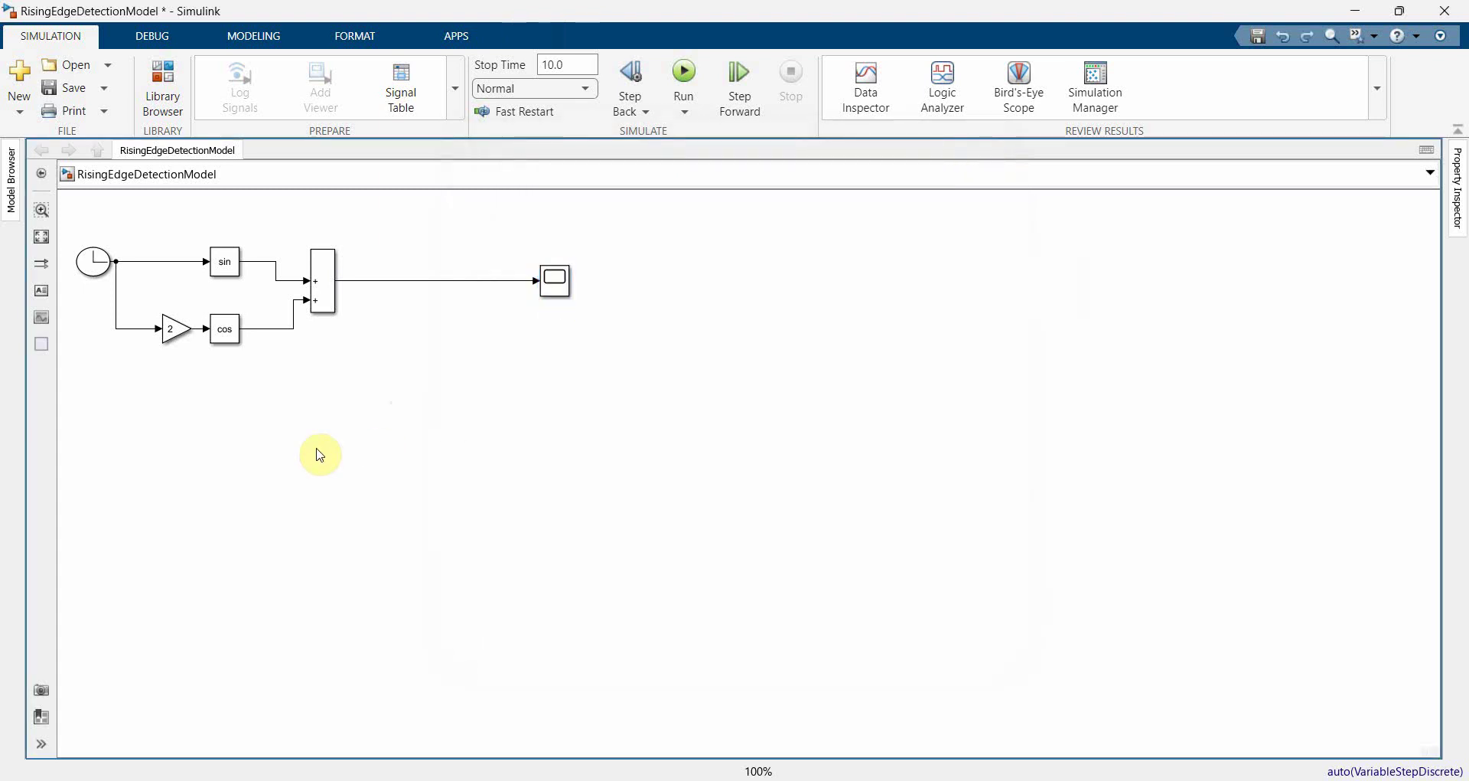
Group the Clock, Gain, Sin, Cos and Sum blocks into a subsystem named Model, widen it and align it with the Scope
drag(66, 220, 371, 368)
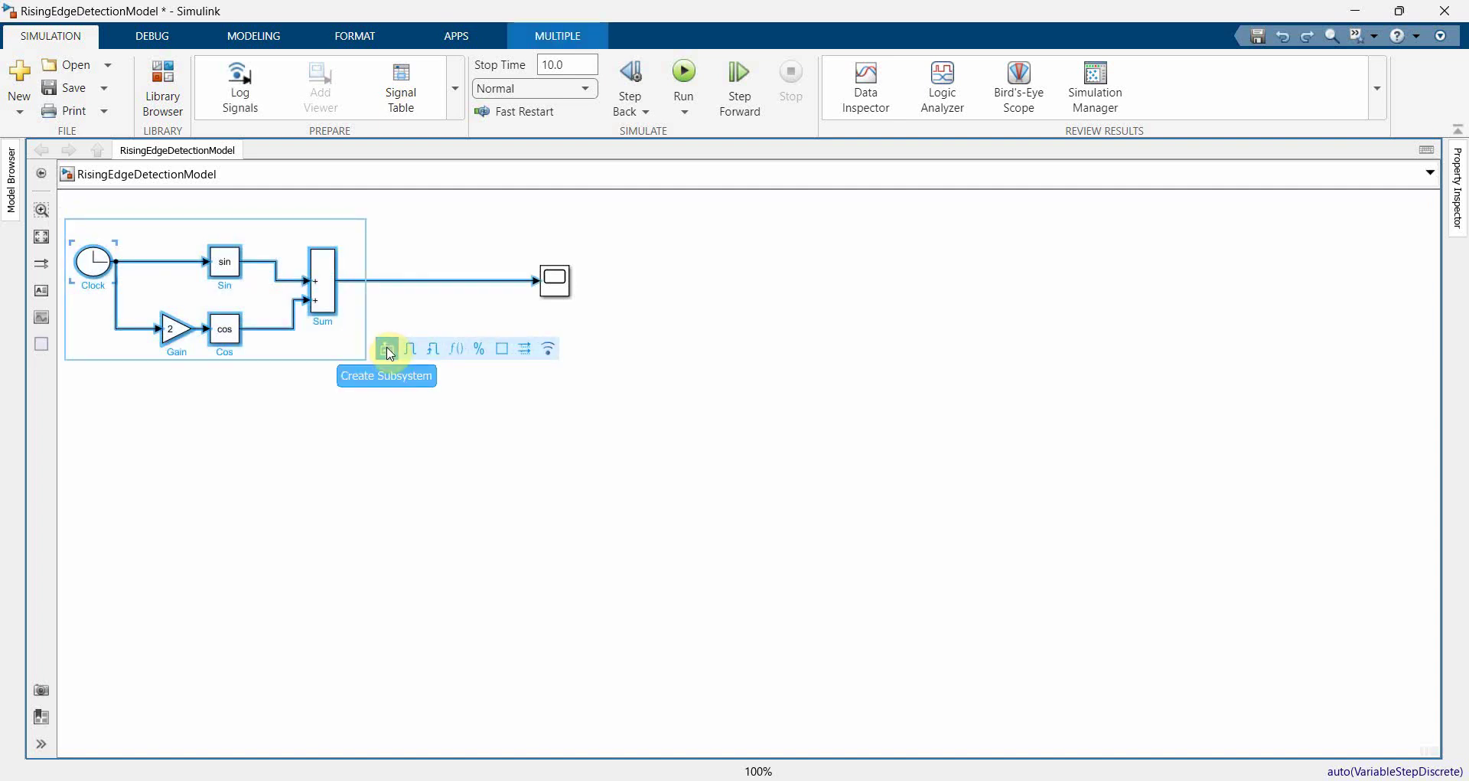
click(388, 349)
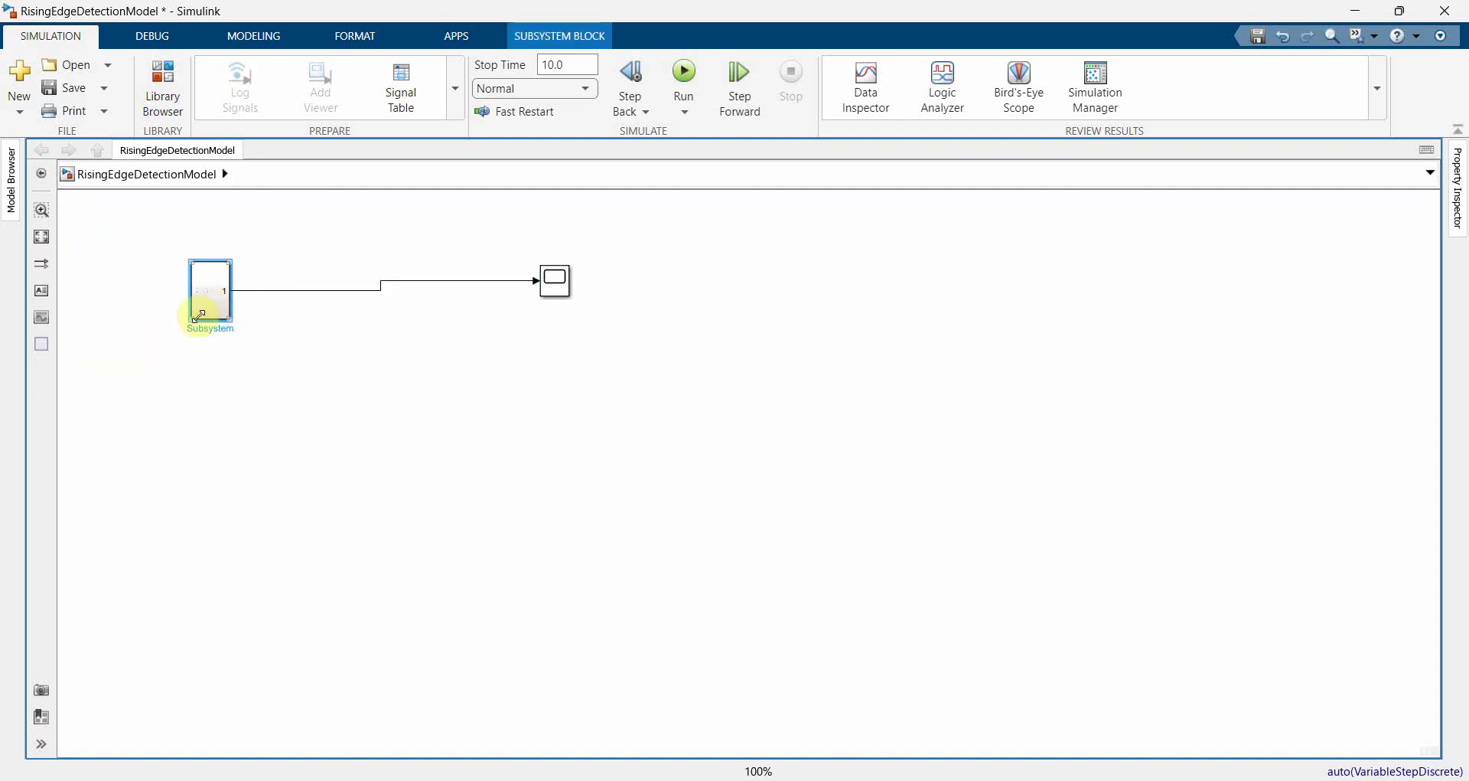
drag(197, 315, 129, 320)
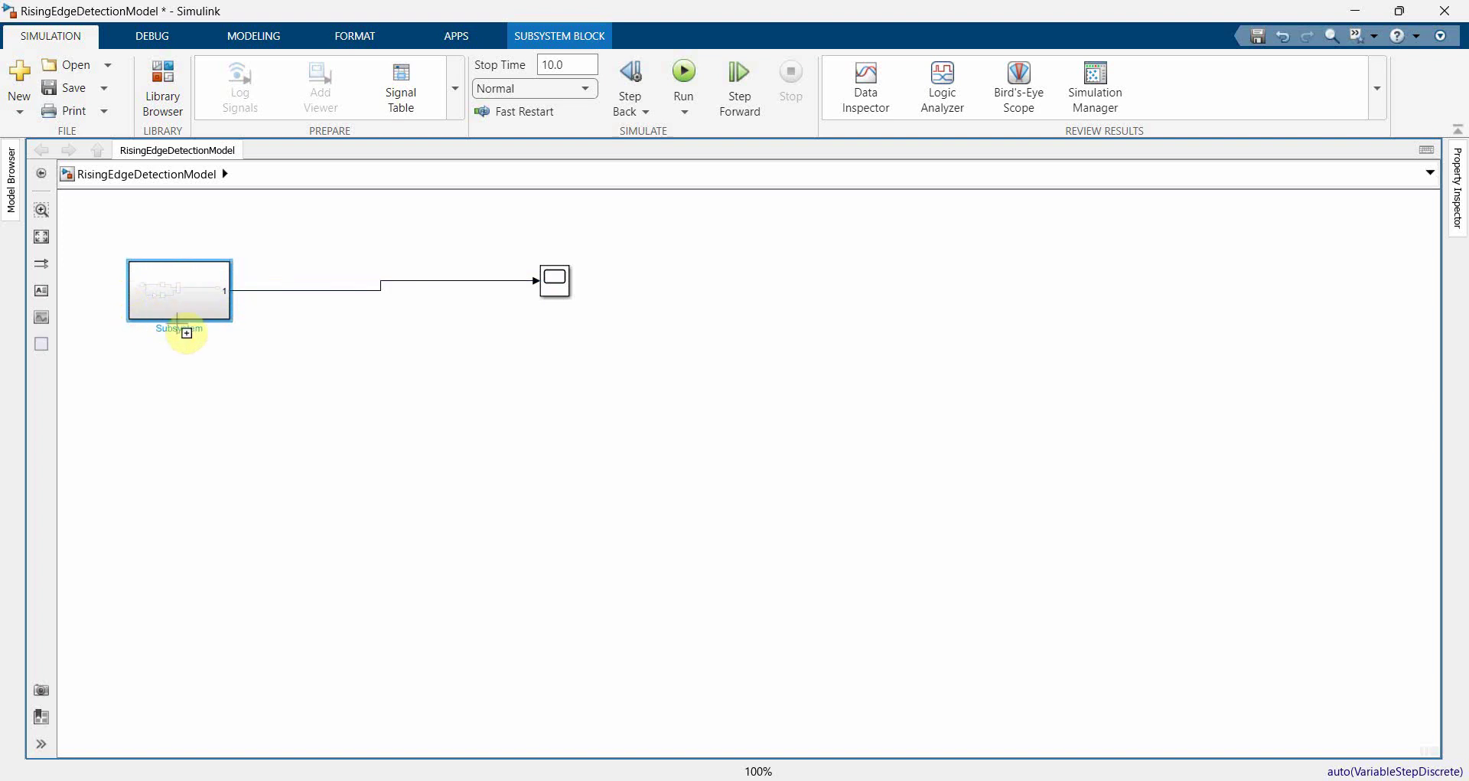
double_click(178, 327)
text(Model)
drag(197, 310, 195, 301)
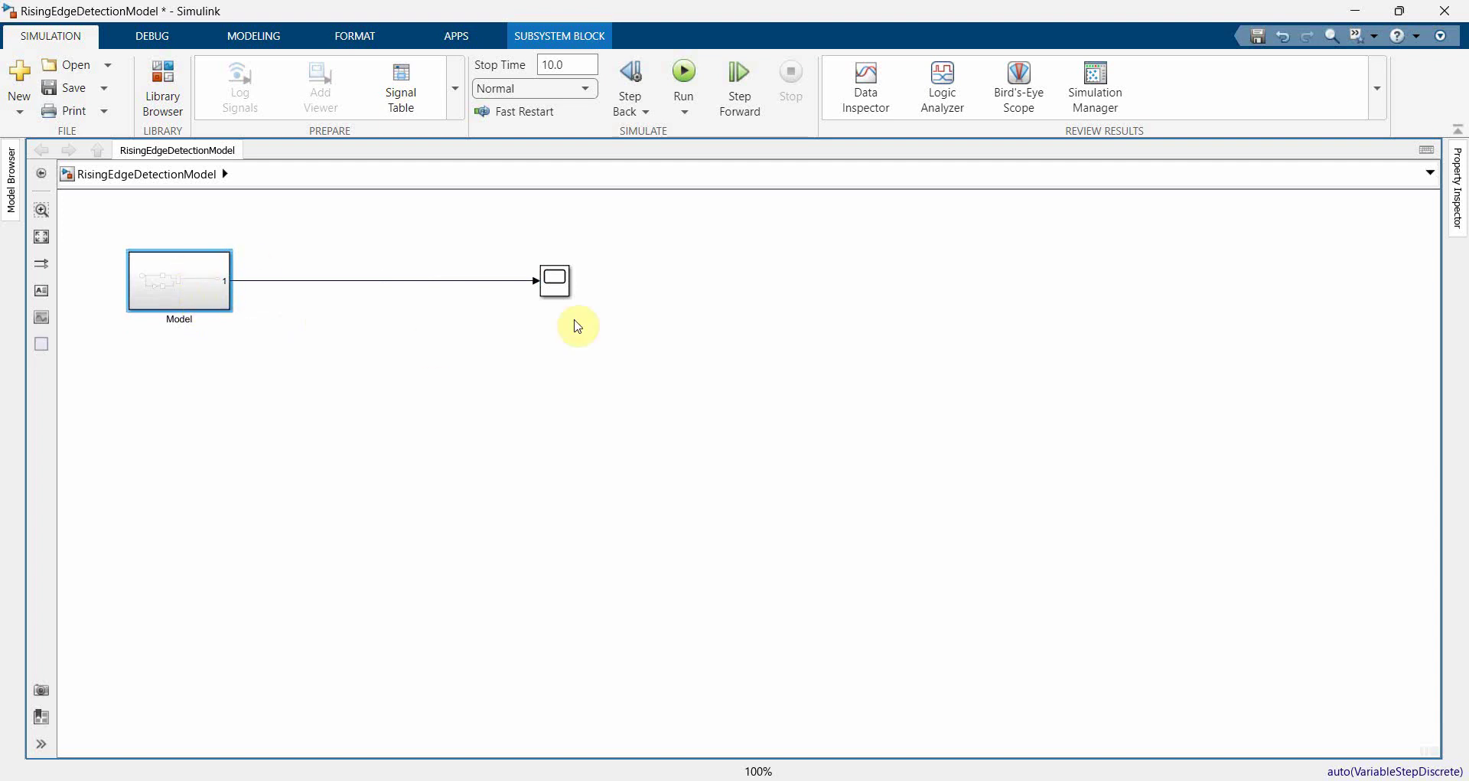
Run the simulation with the Model subsystem and check the resulting waveform in the Scope
click(684, 72)
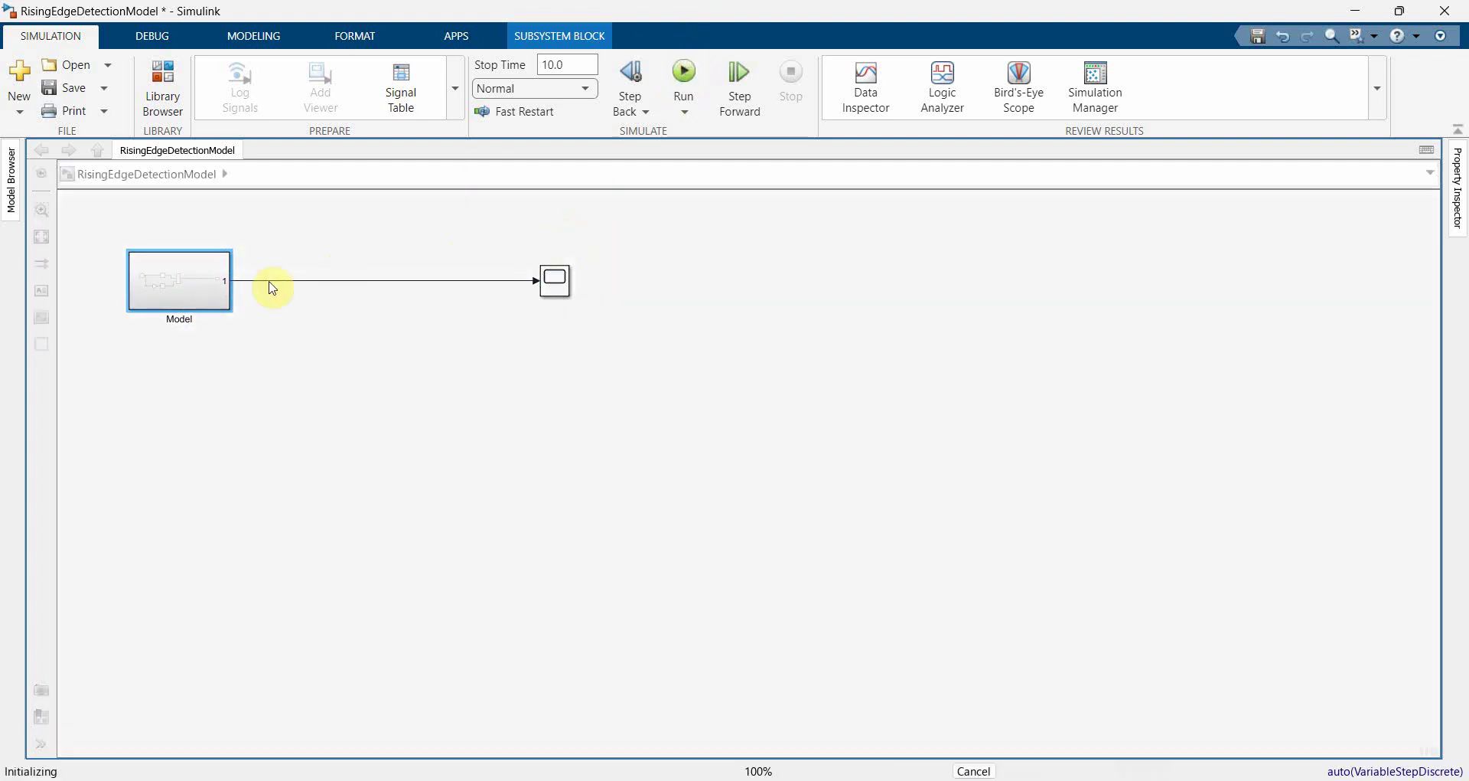
double_click(555, 281)
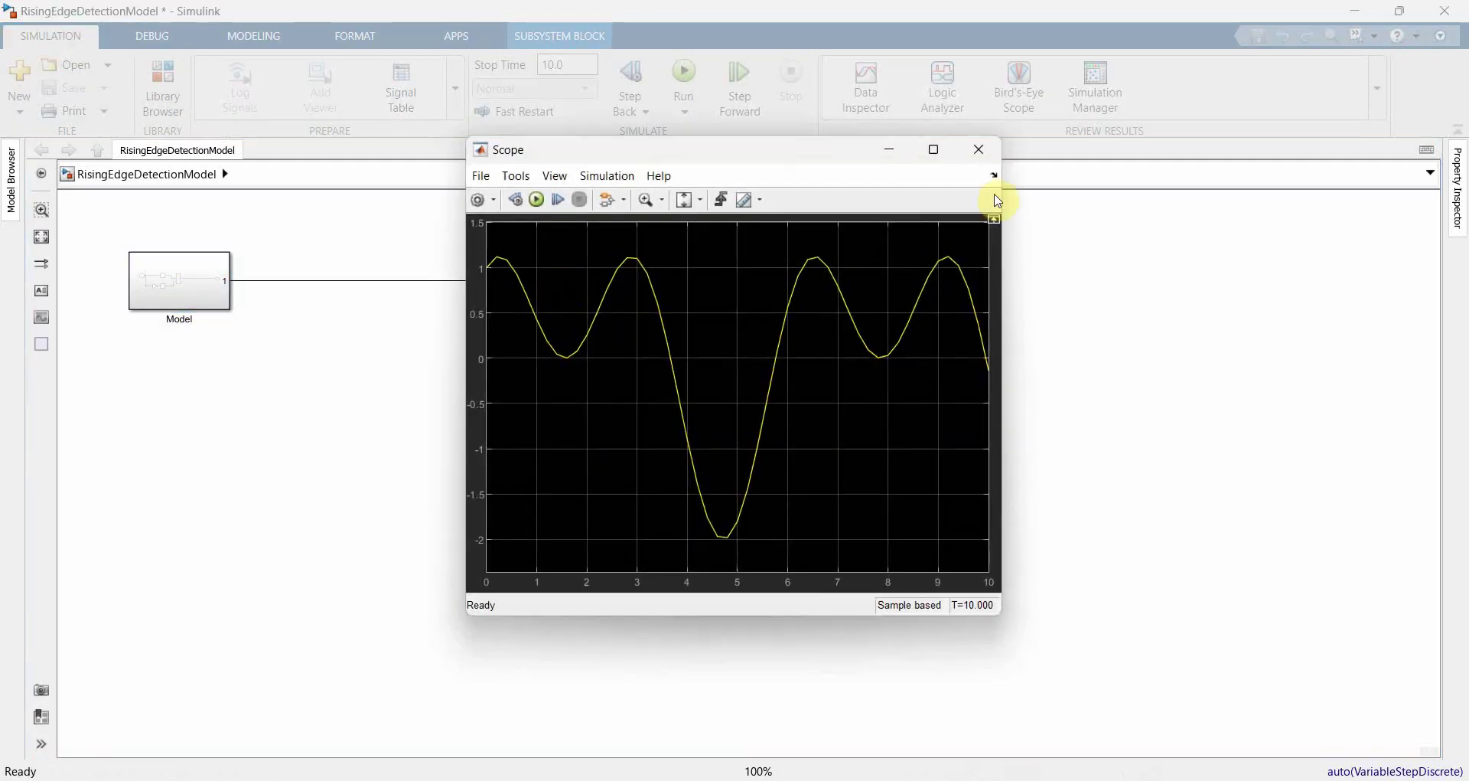
click(970, 155)
click(409, 373)
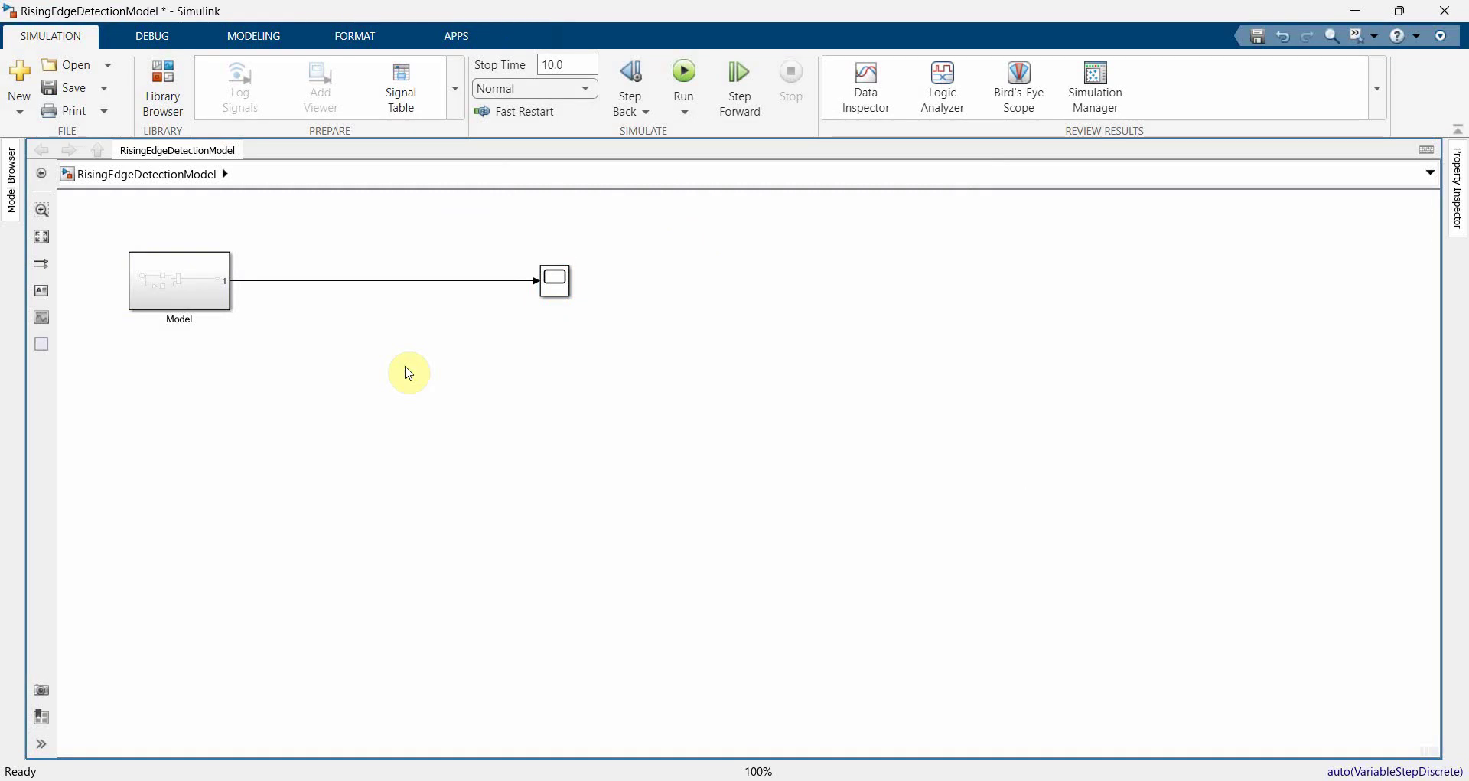
Add a Simulink Delay block below the line between Model and Scope, and make it taller
double_click(315, 431)
text(delay)
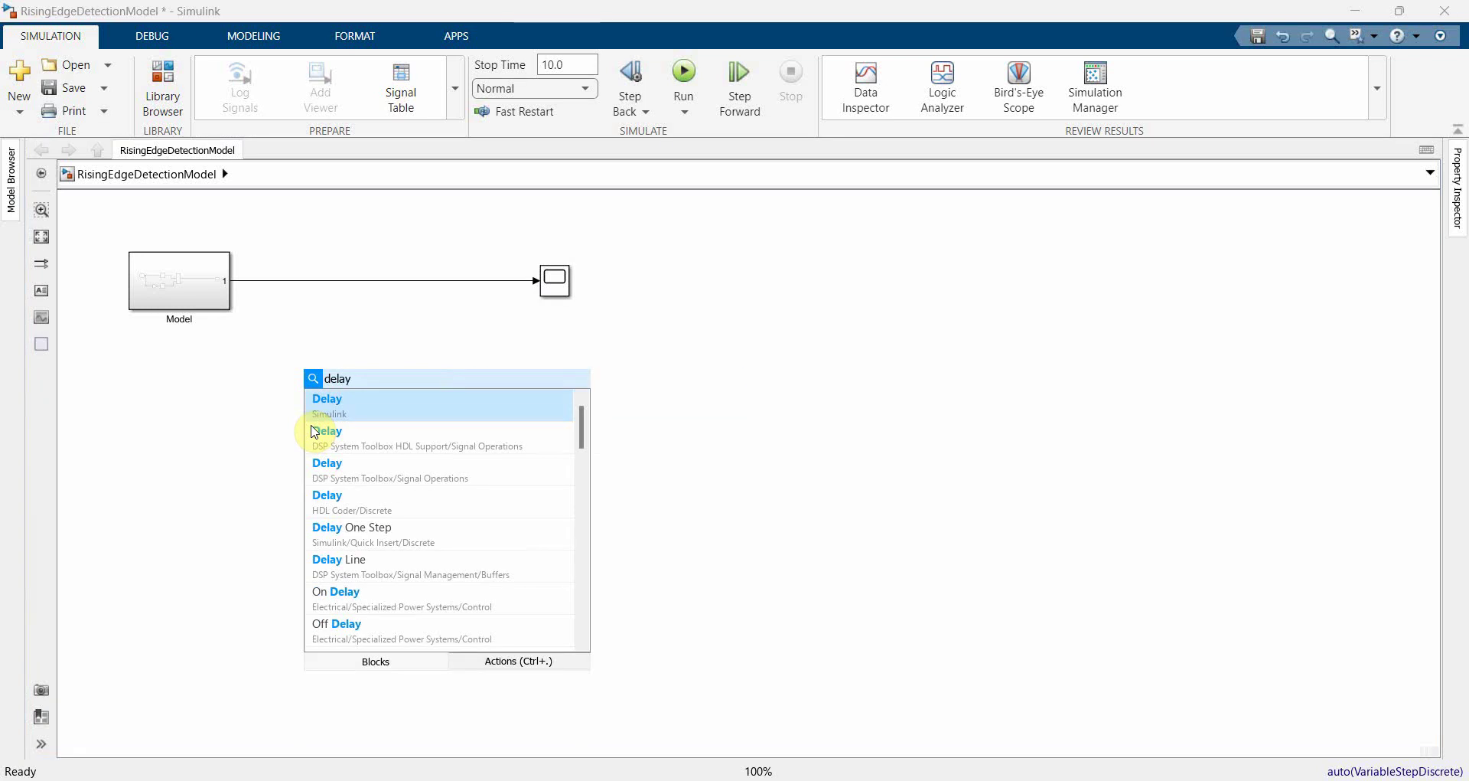
key(Return)
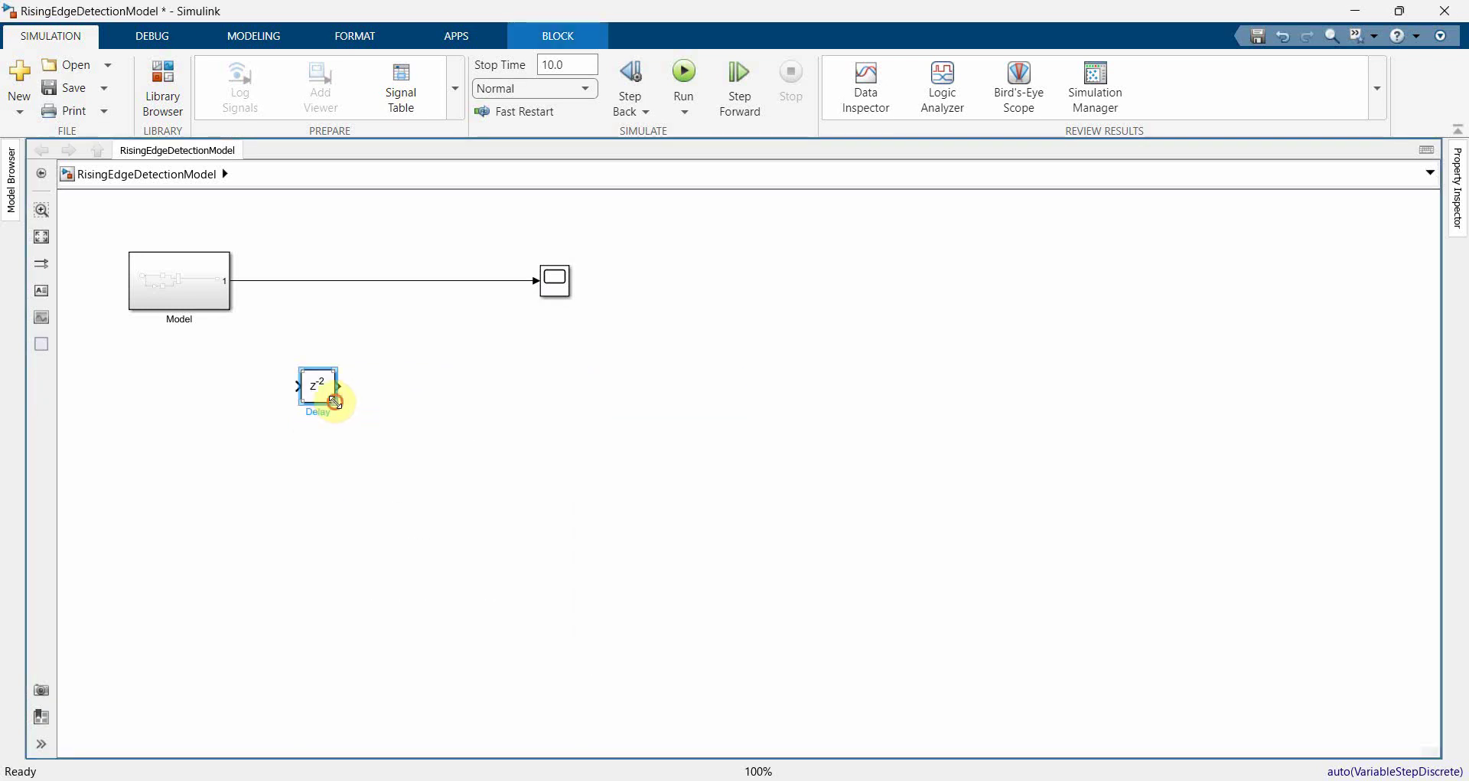
drag(334, 401, 324, 406)
Set the Delay block's delay length to 1 and branch the Model output signal into its input
double_click(320, 406)
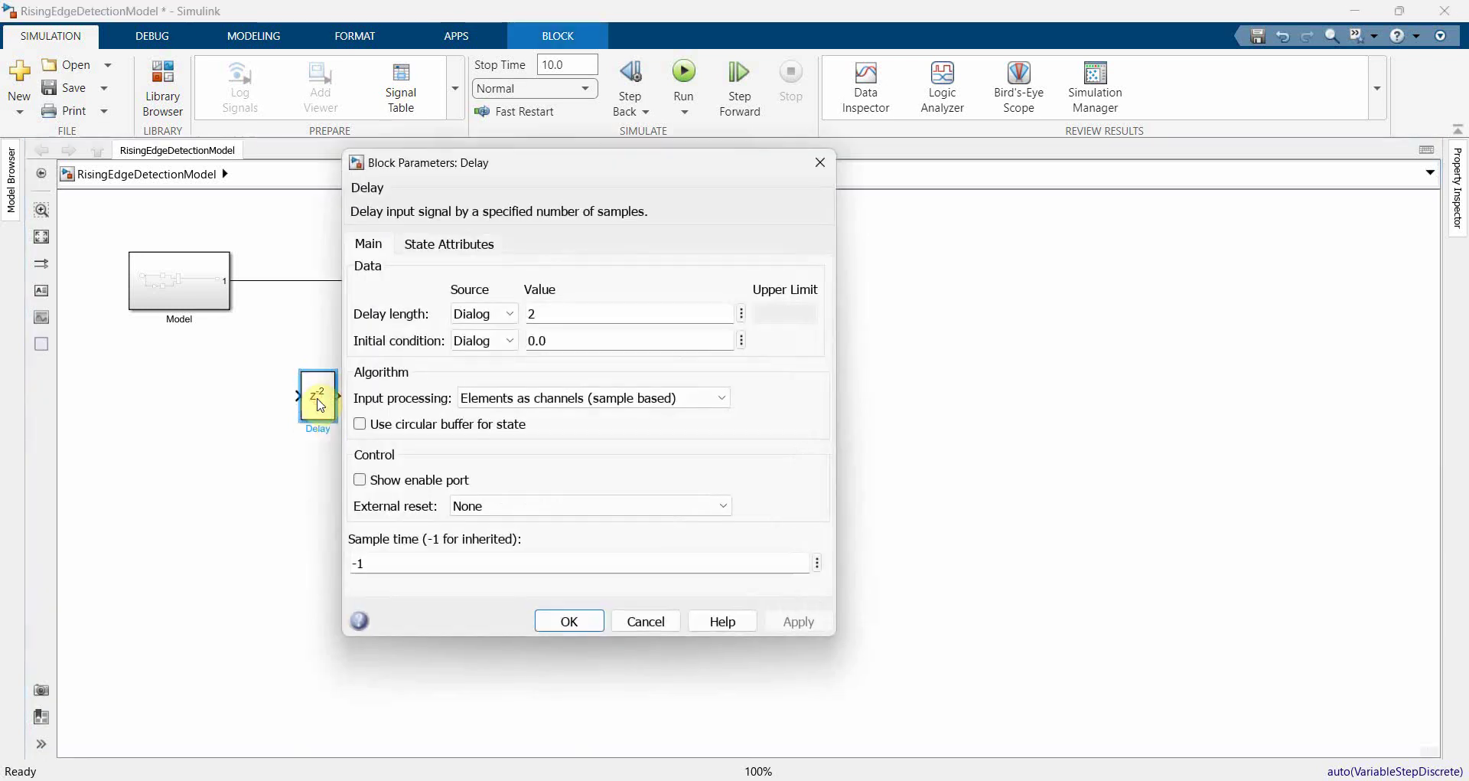
double_click(580, 313)
text(1)
key(Return)
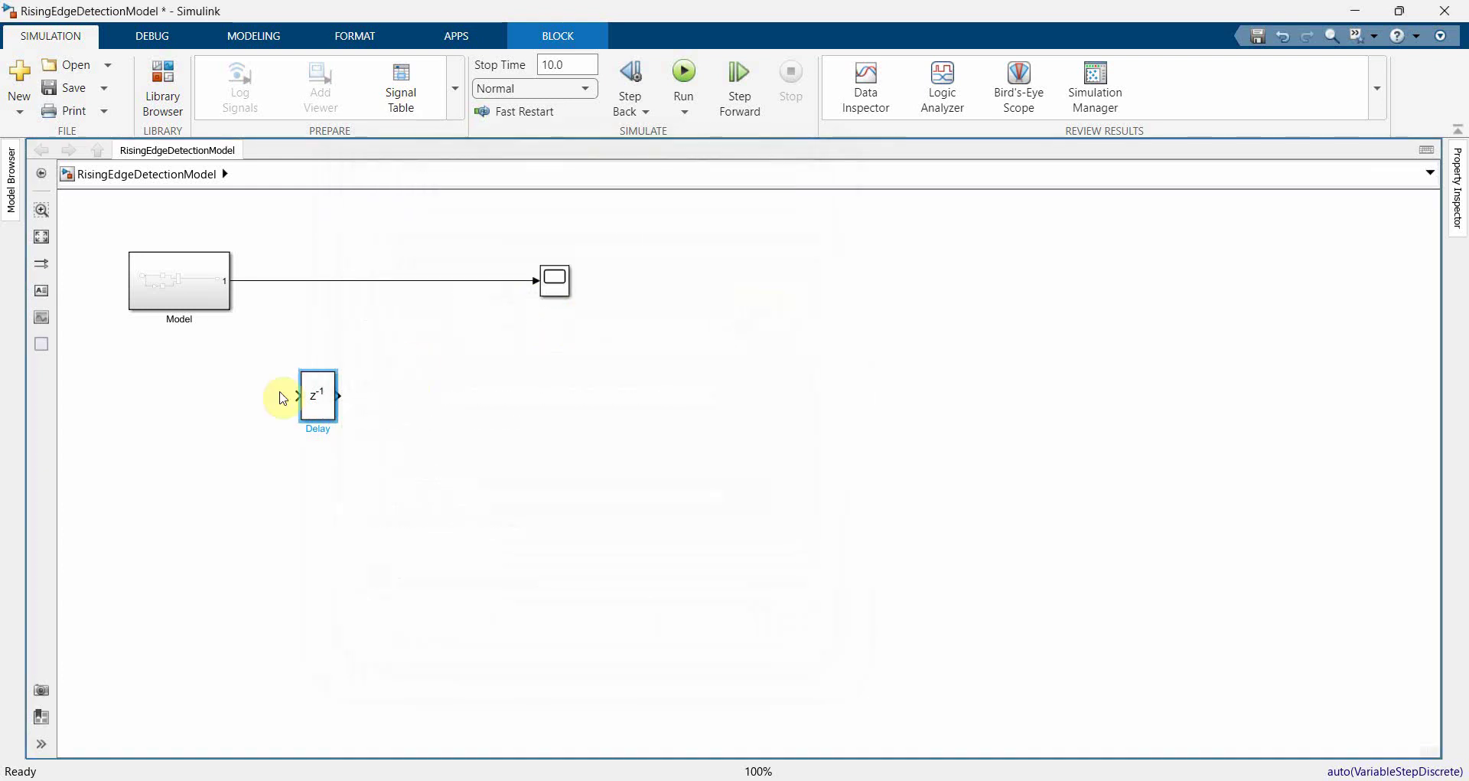
mouse_move(316, 396)
mouse_down()
mouse_move(321, 414)
mouse_move(265, 283)
mouse_up()
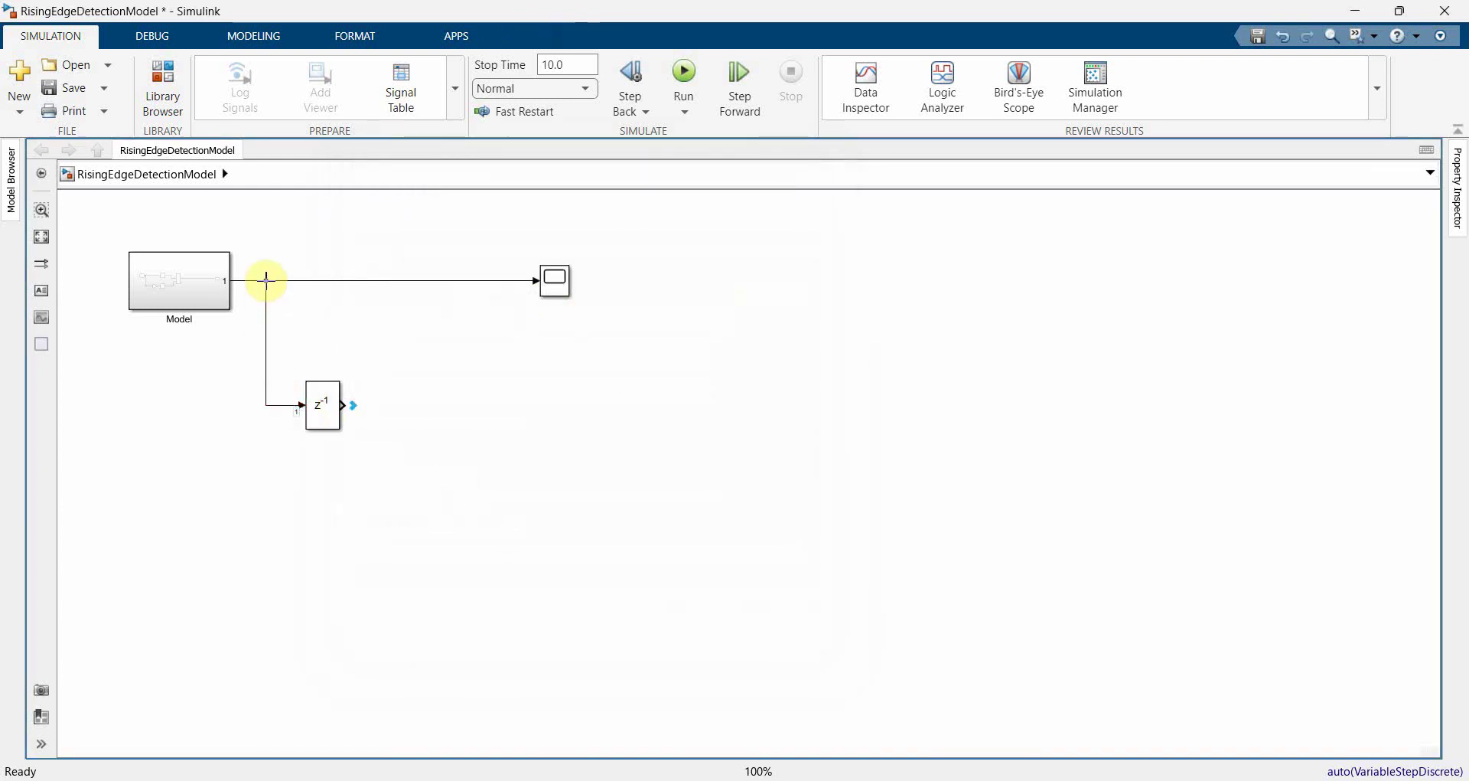
click(322, 404)
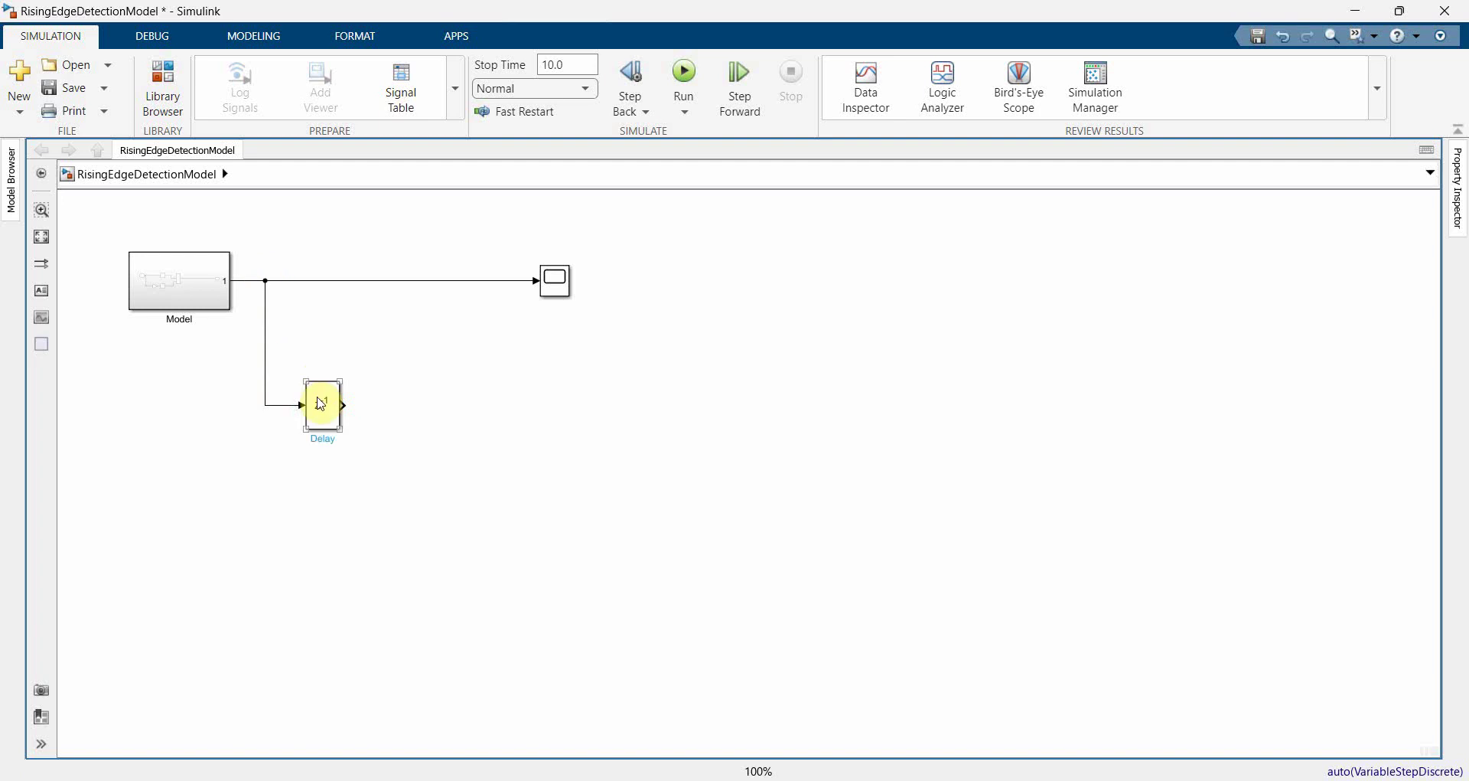
Add a Sum block to the right of the Delay block
click(432, 383)
double_click(432, 383)
text(sum)
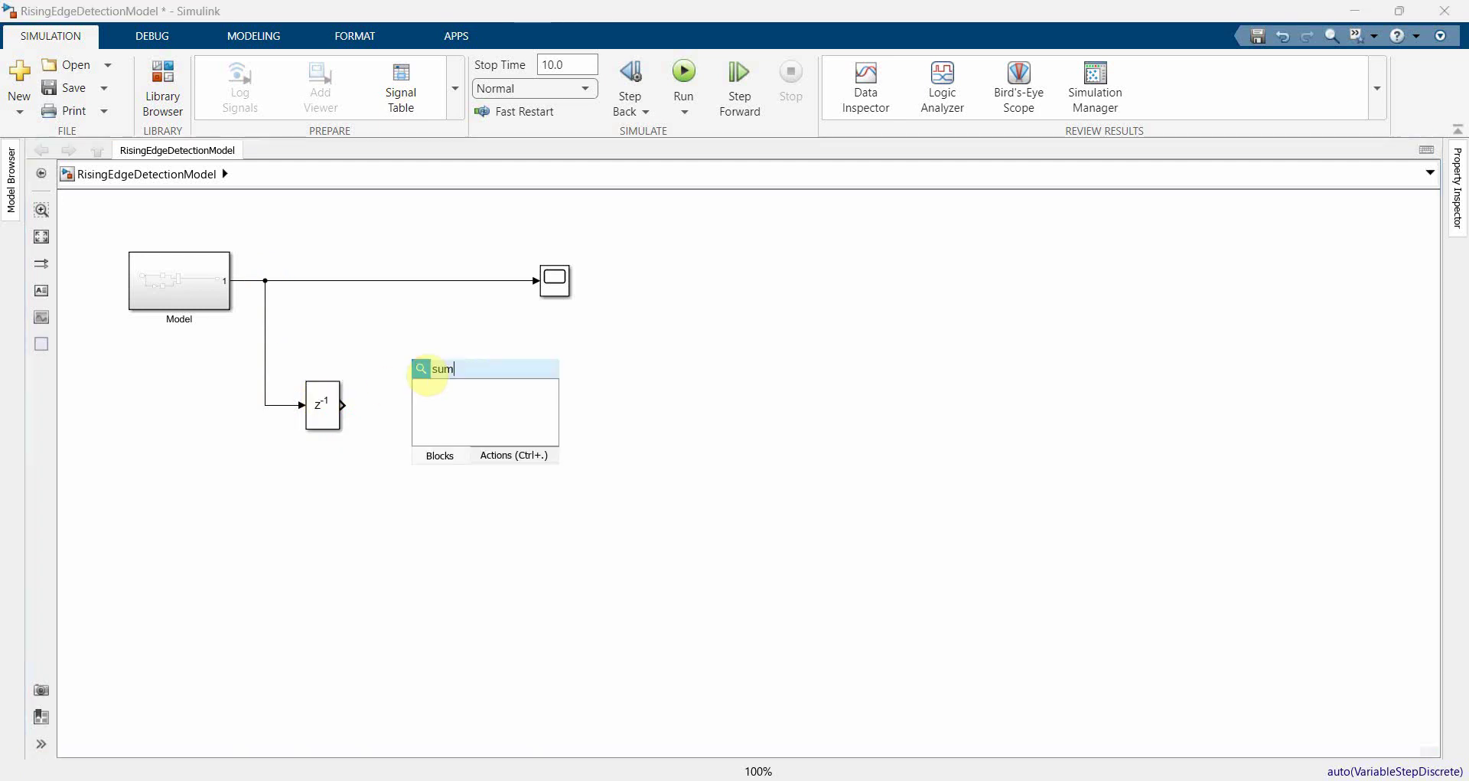
key(Return)
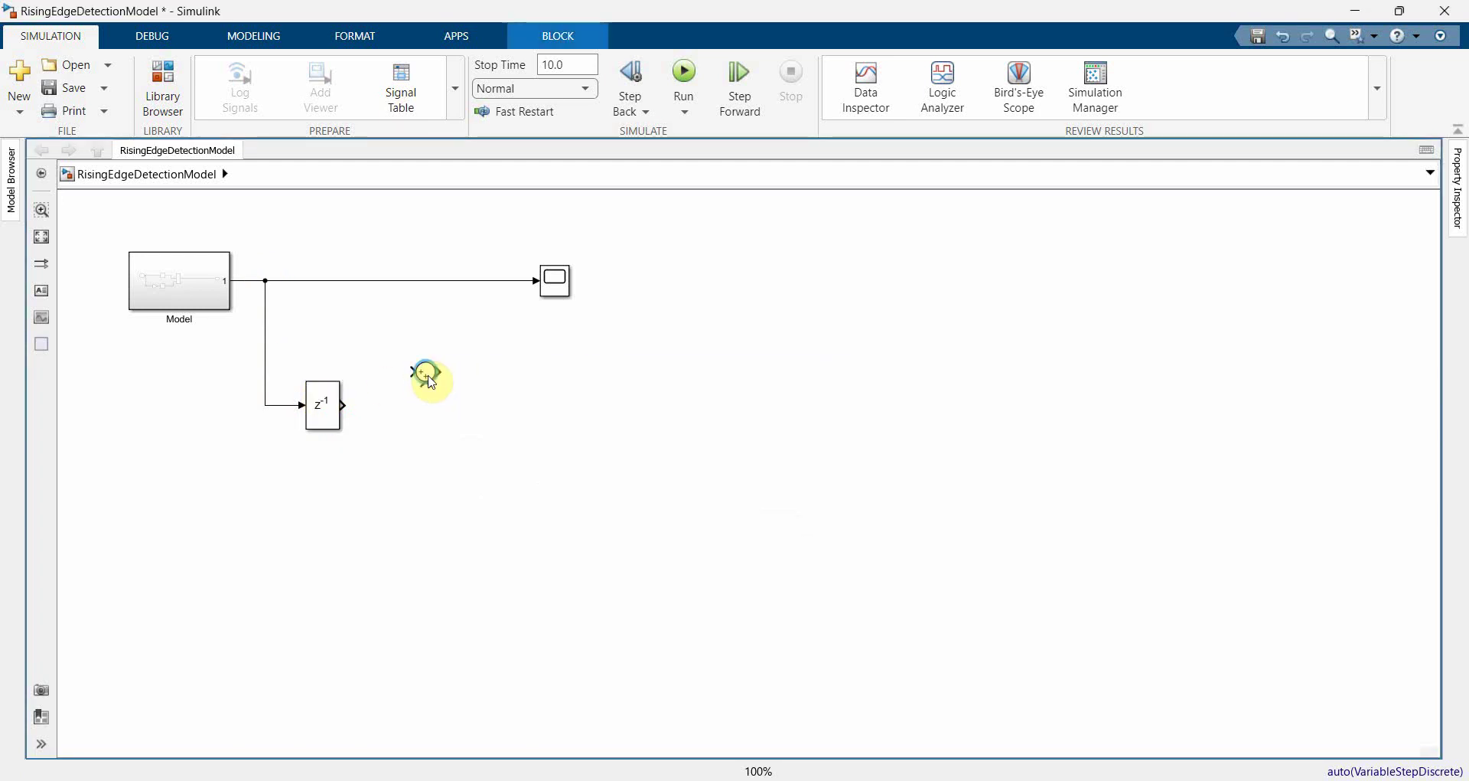
Give the new Sum block a rectangular icon shape and set its list of signs to |+-
double_click(428, 376)
click(607, 338)
click(590, 365)
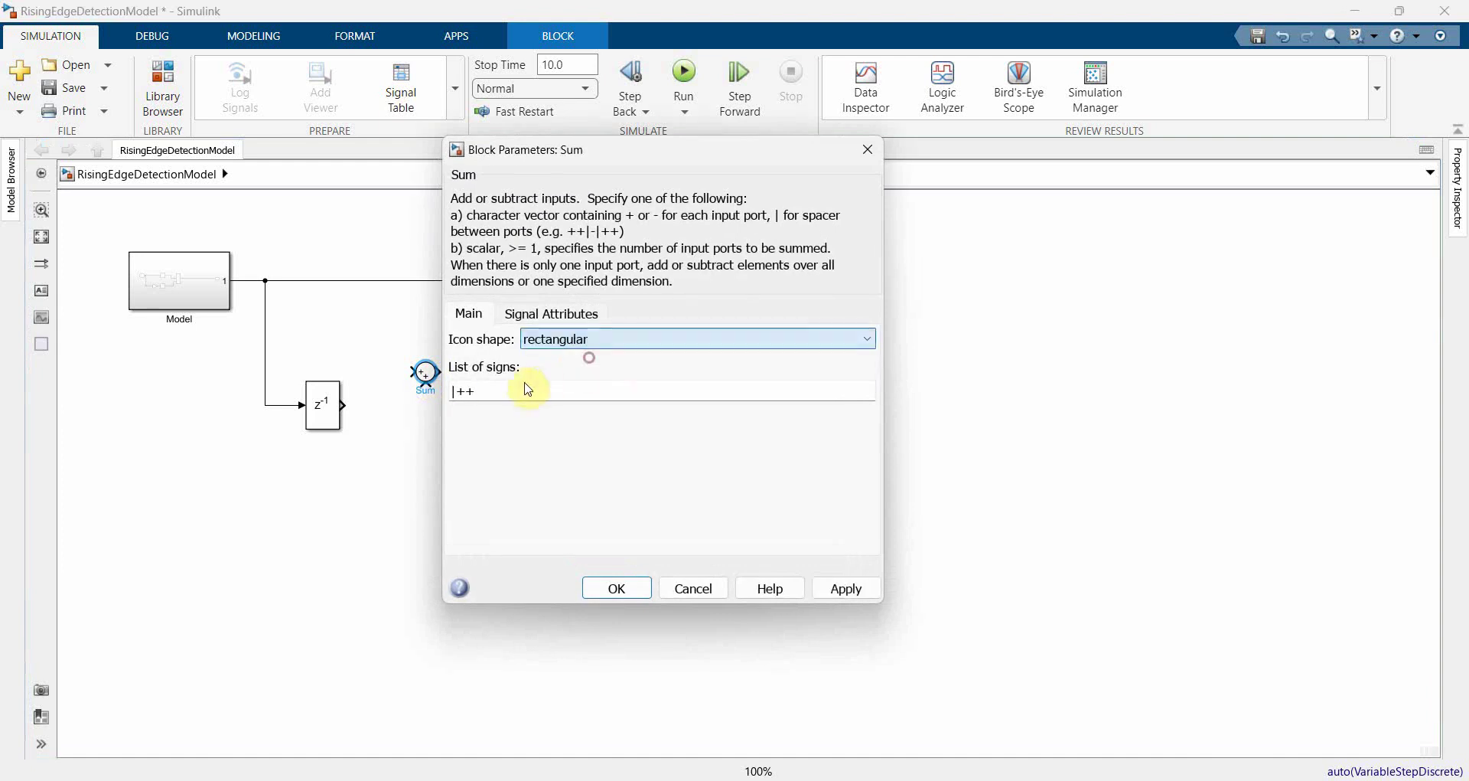
click(525, 383)
click(525, 384)
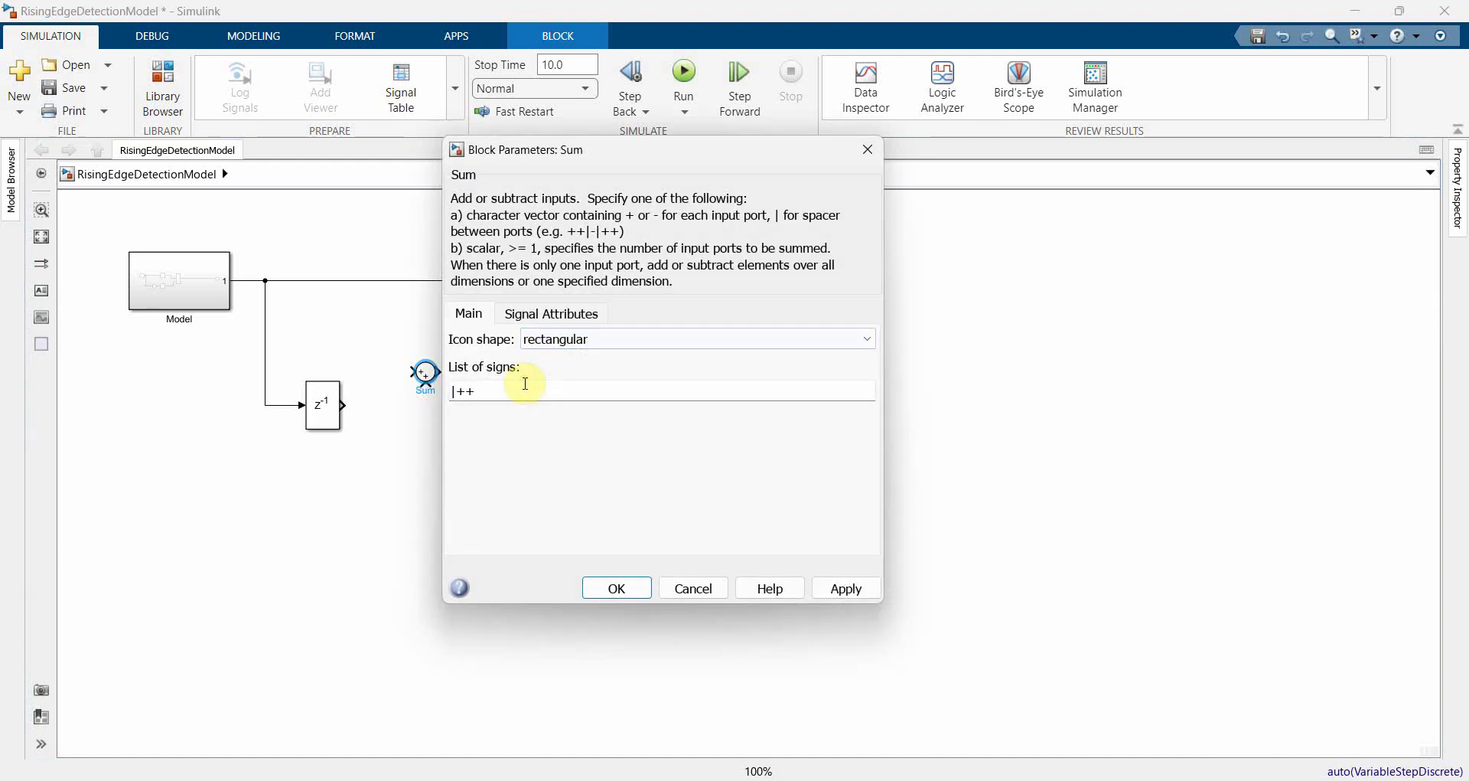
key(BackSpace)
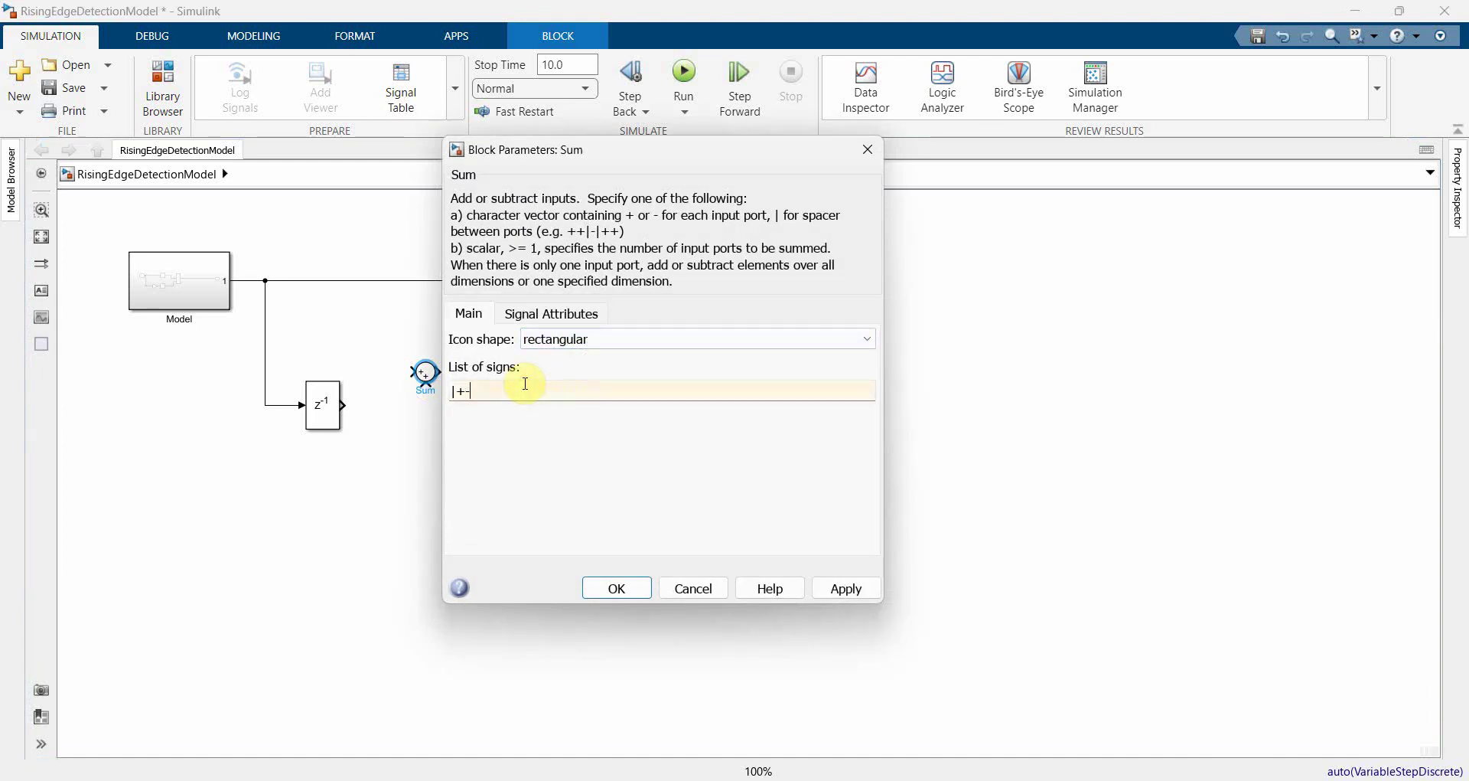
key(Return)
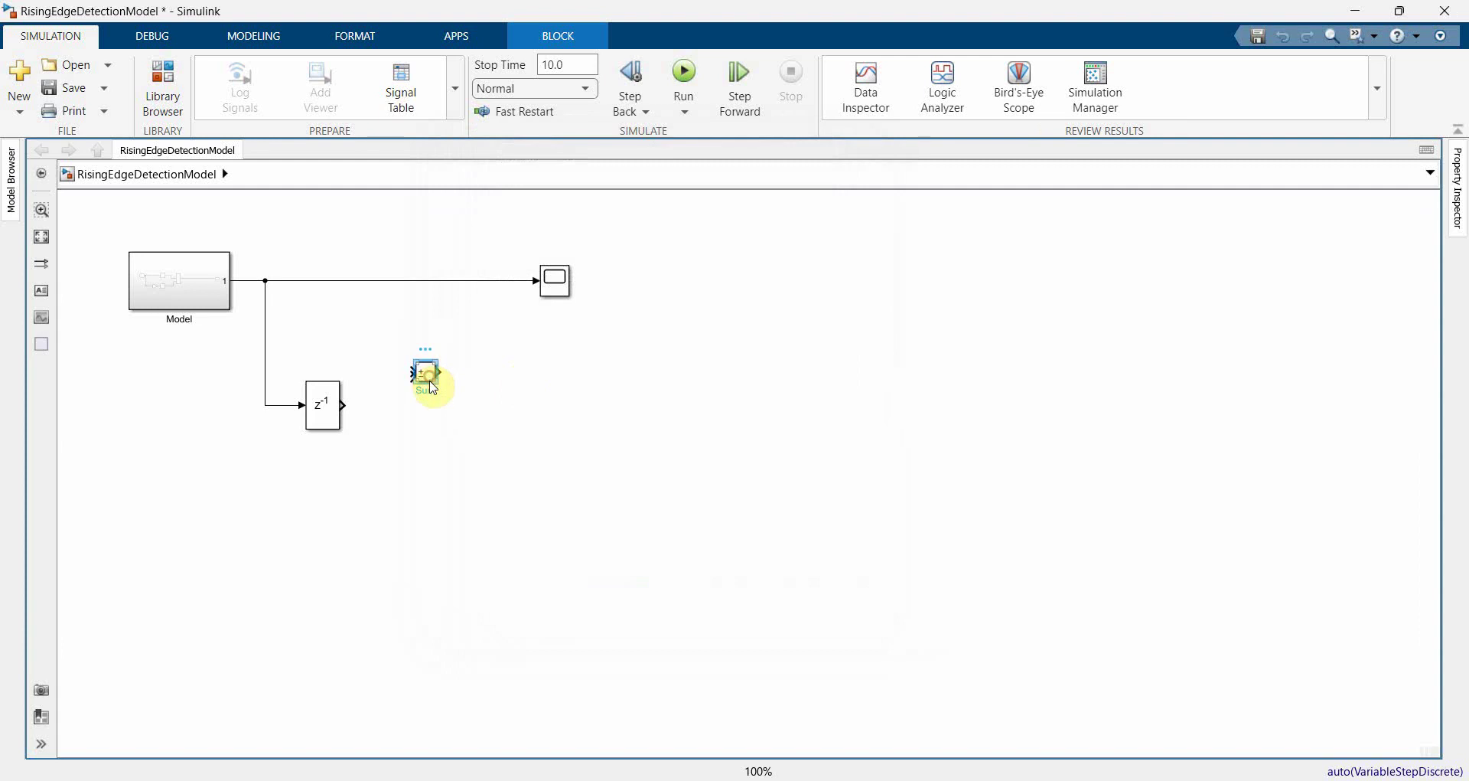
Connect the Model signal to the Sum block's plus input and the Delay output to its minus input, enlarging the Sum block to align its ports
mouse_move(434, 381)
mouse_down()
mouse_move(436, 426)
mouse_move(410, 388)
mouse_move(408, 402)
mouse_move(266, 369)
mouse_up()
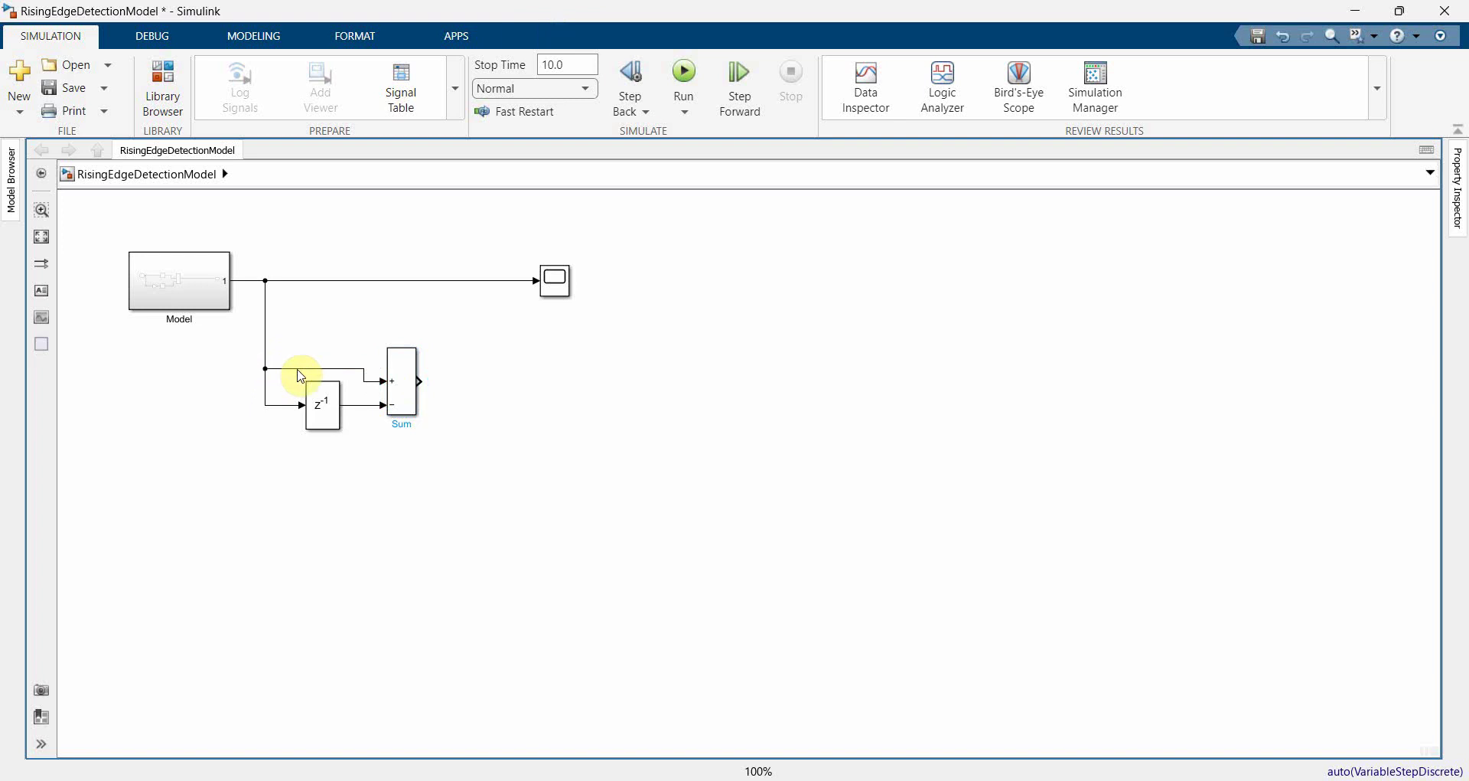
click(409, 379)
drag(417, 348, 424, 314)
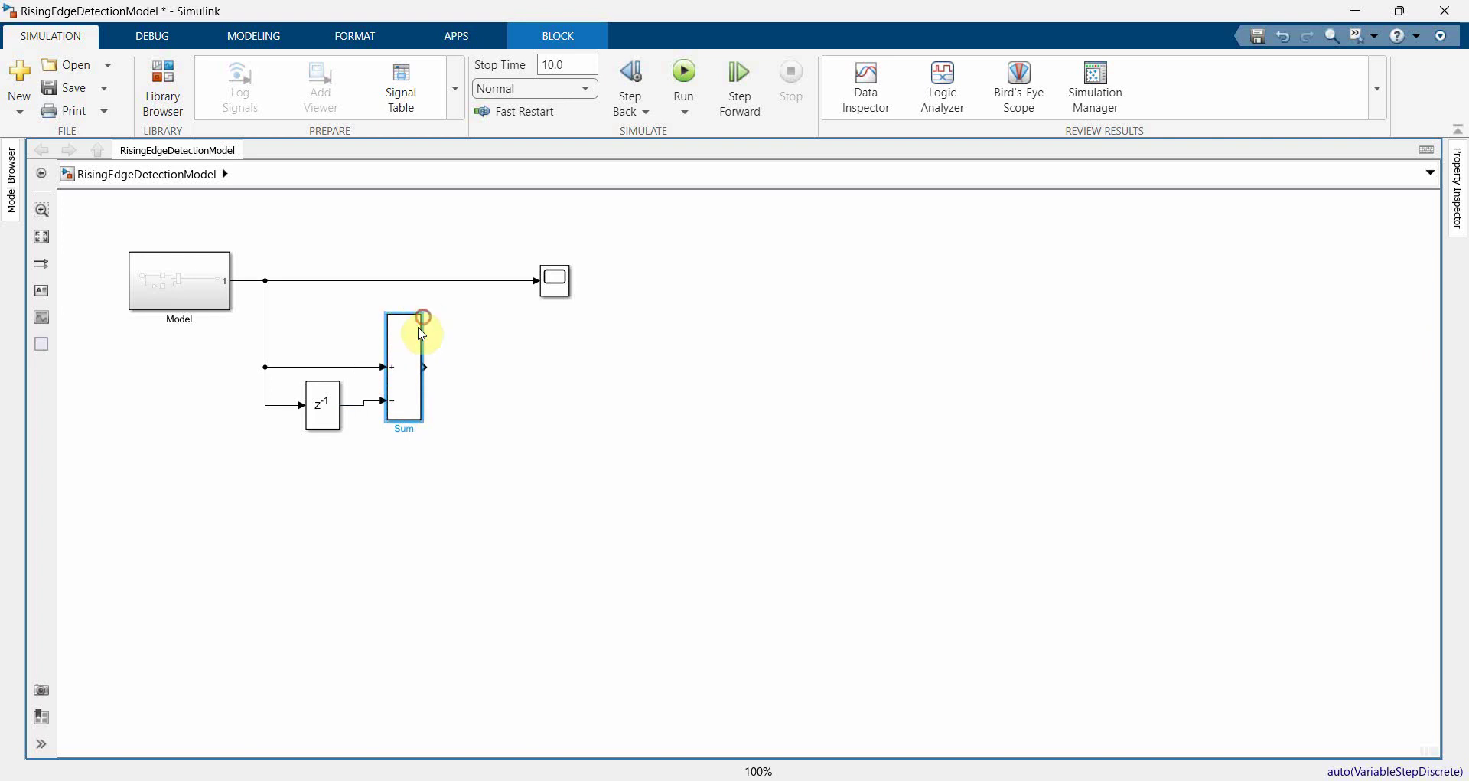
drag(421, 418, 422, 430)
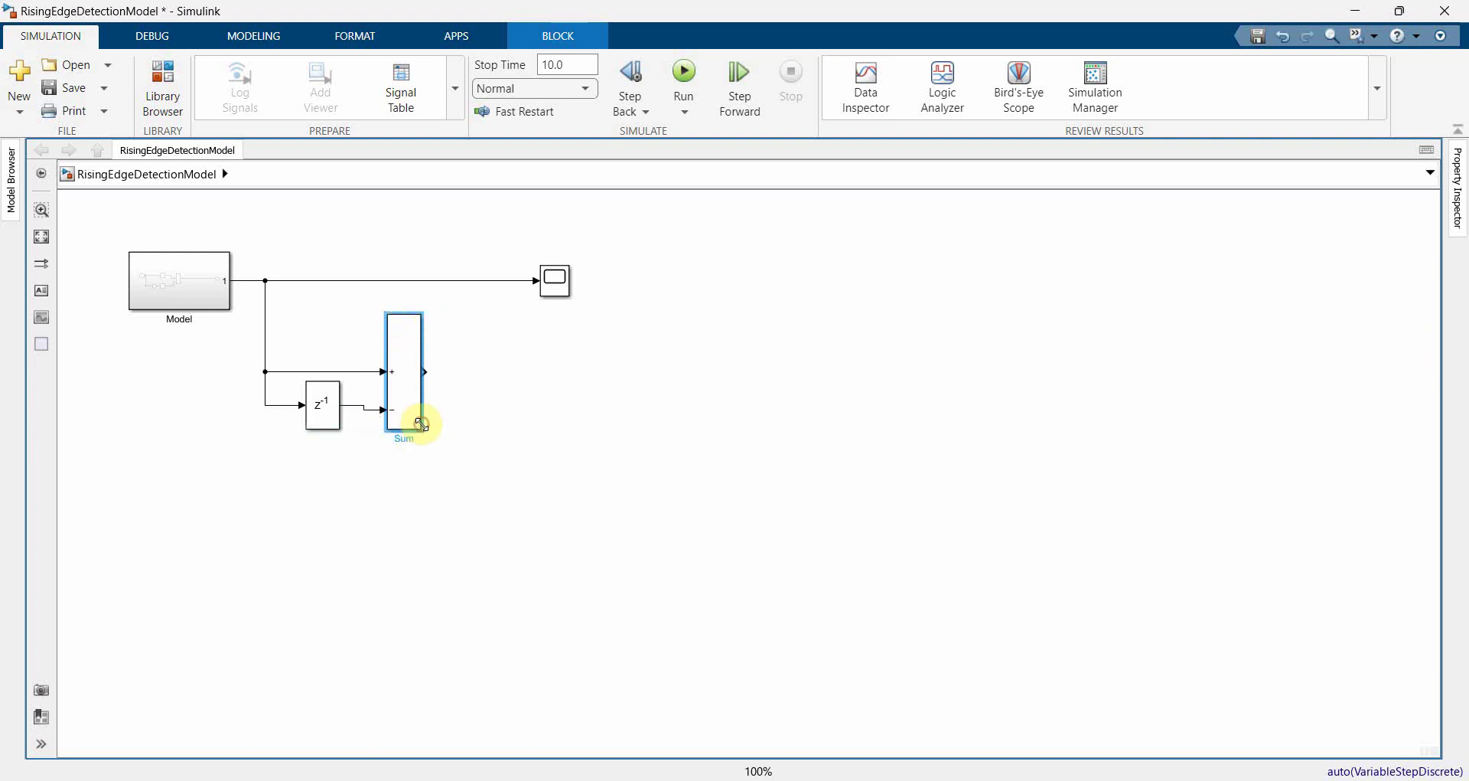
drag(423, 313, 413, 340)
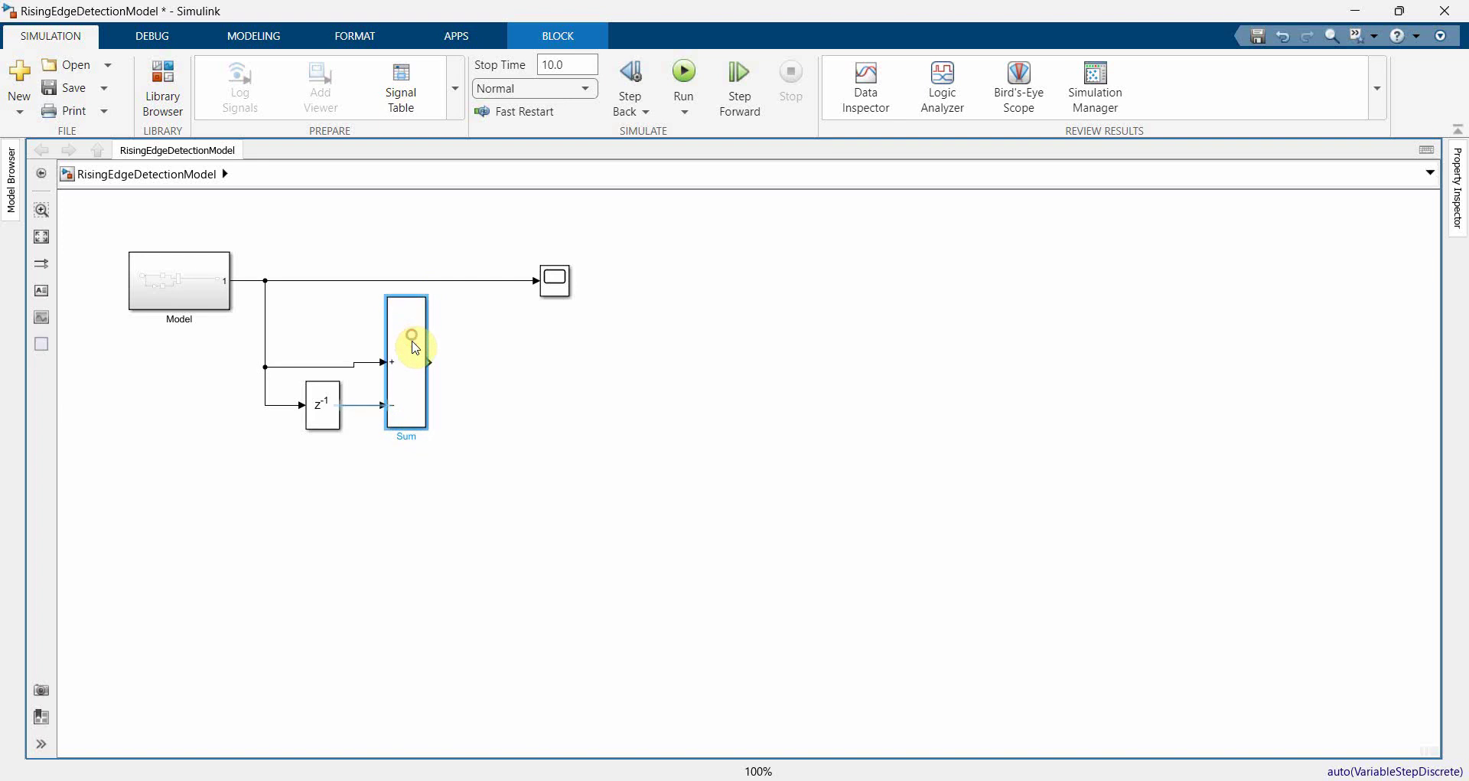
Straighten the signal branch into the Sum block's plus input and view the Scope's current waveform
drag(266, 367, 265, 362)
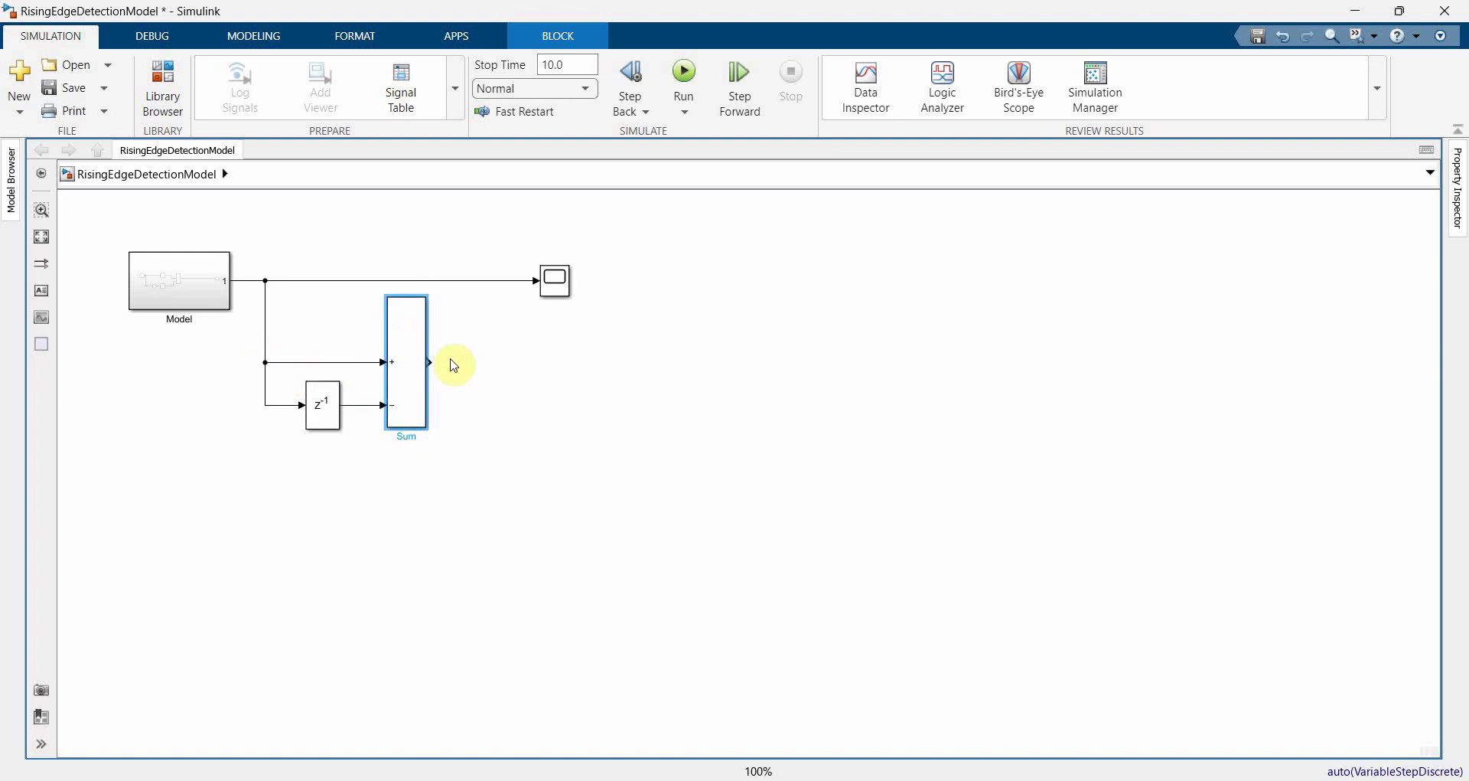
click(553, 290)
double_click(553, 289)
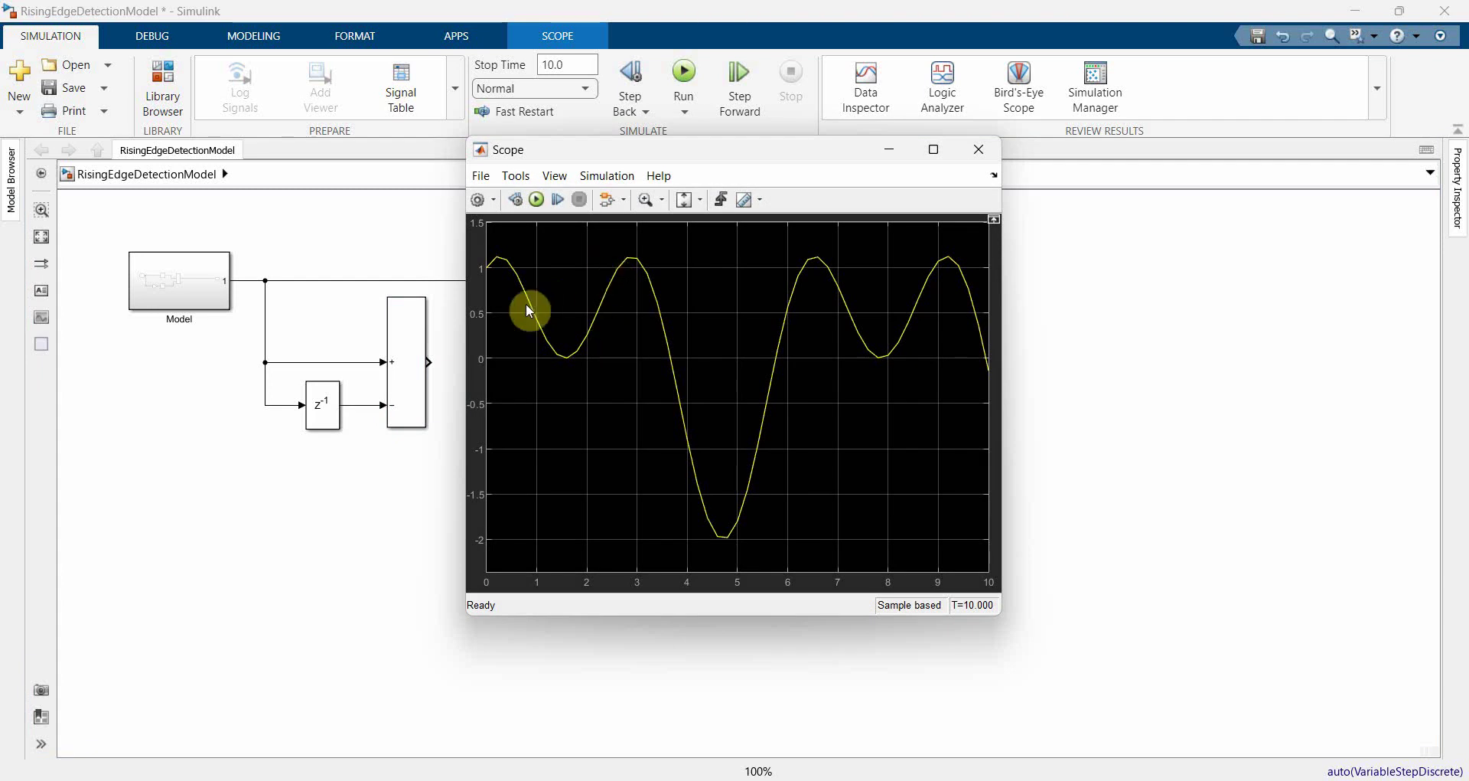
click(897, 153)
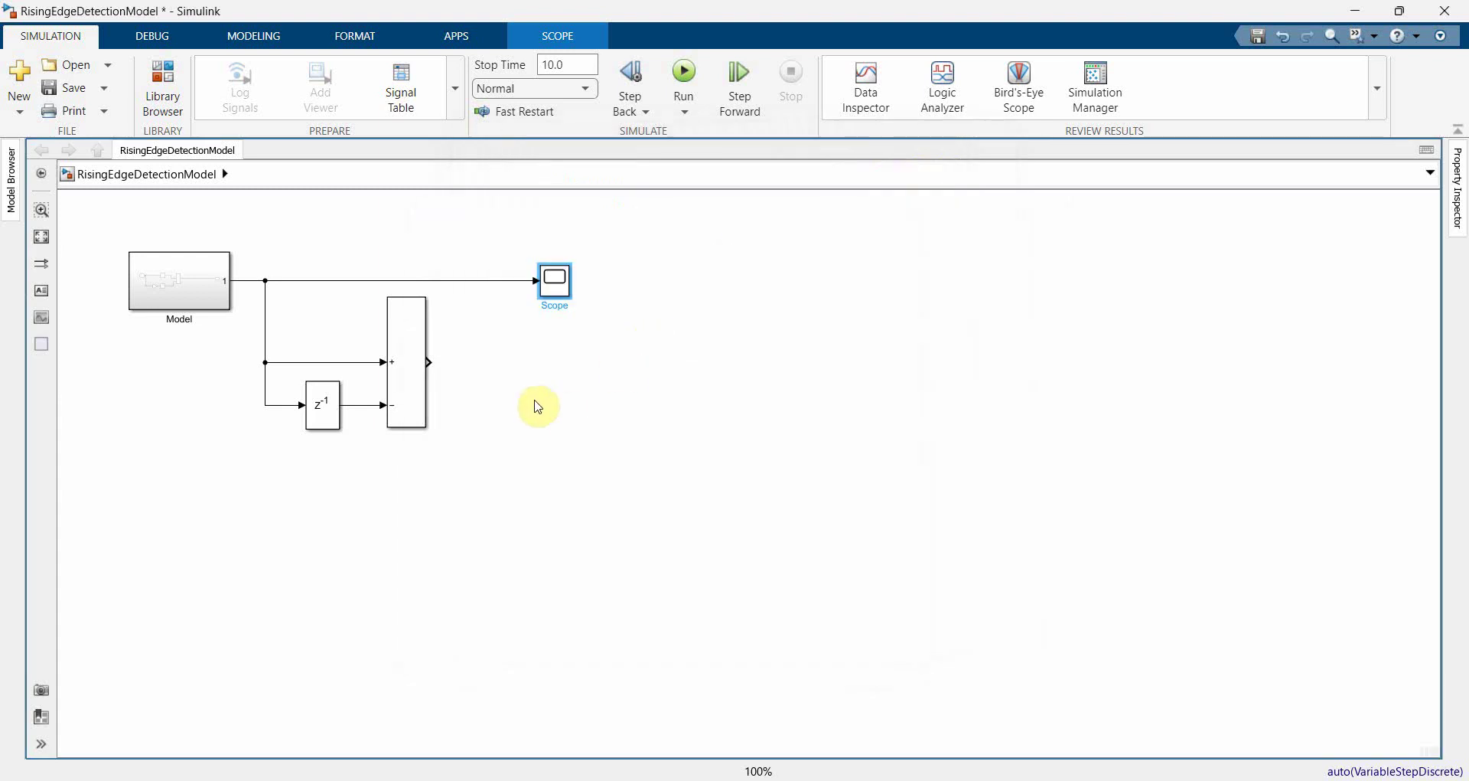
Add a Switch block with the Sum output feeding its control input, and move the Scope farther right to make room
double_click(538, 407)
text(swi)
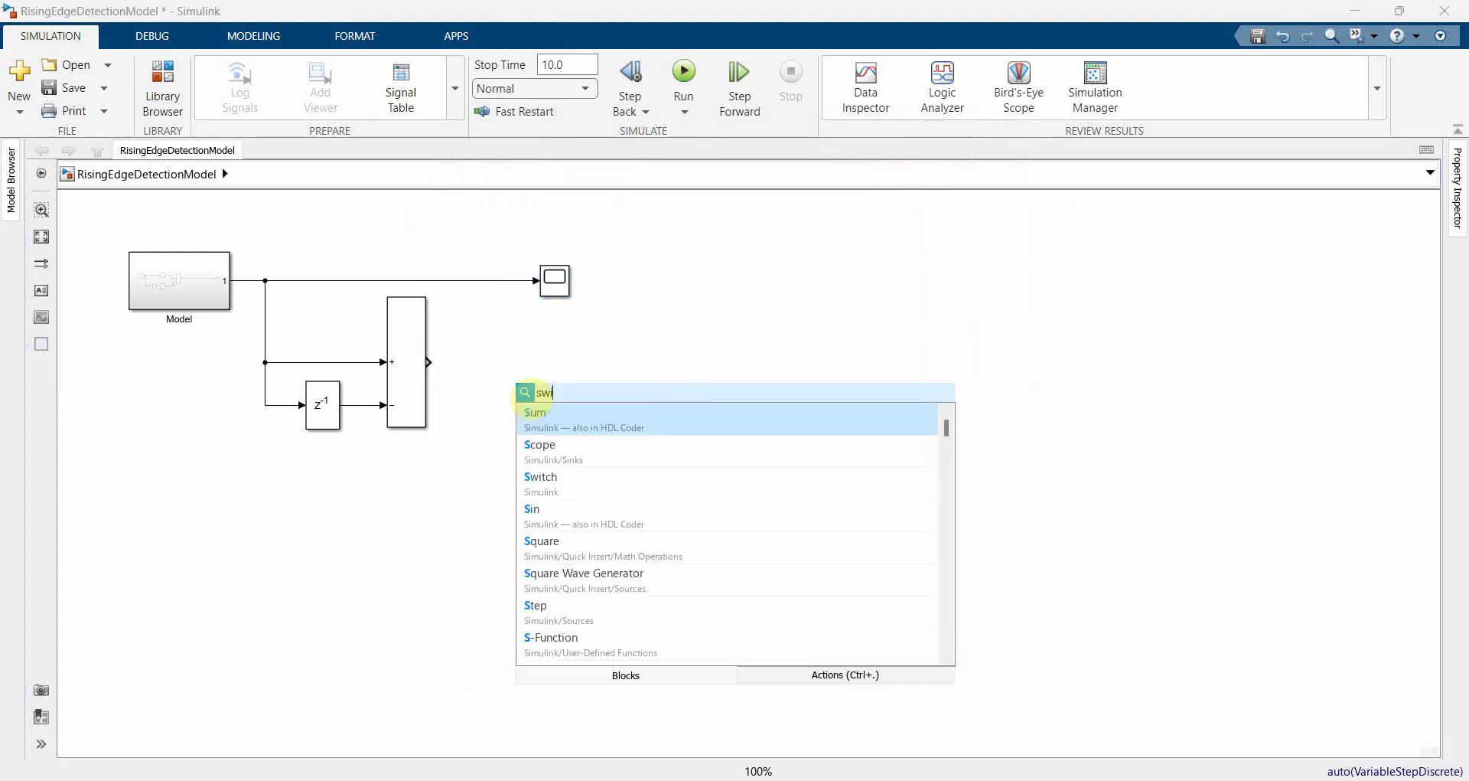
key(Return)
drag(533, 399, 522, 360)
click(470, 362)
drag(567, 279, 907, 272)
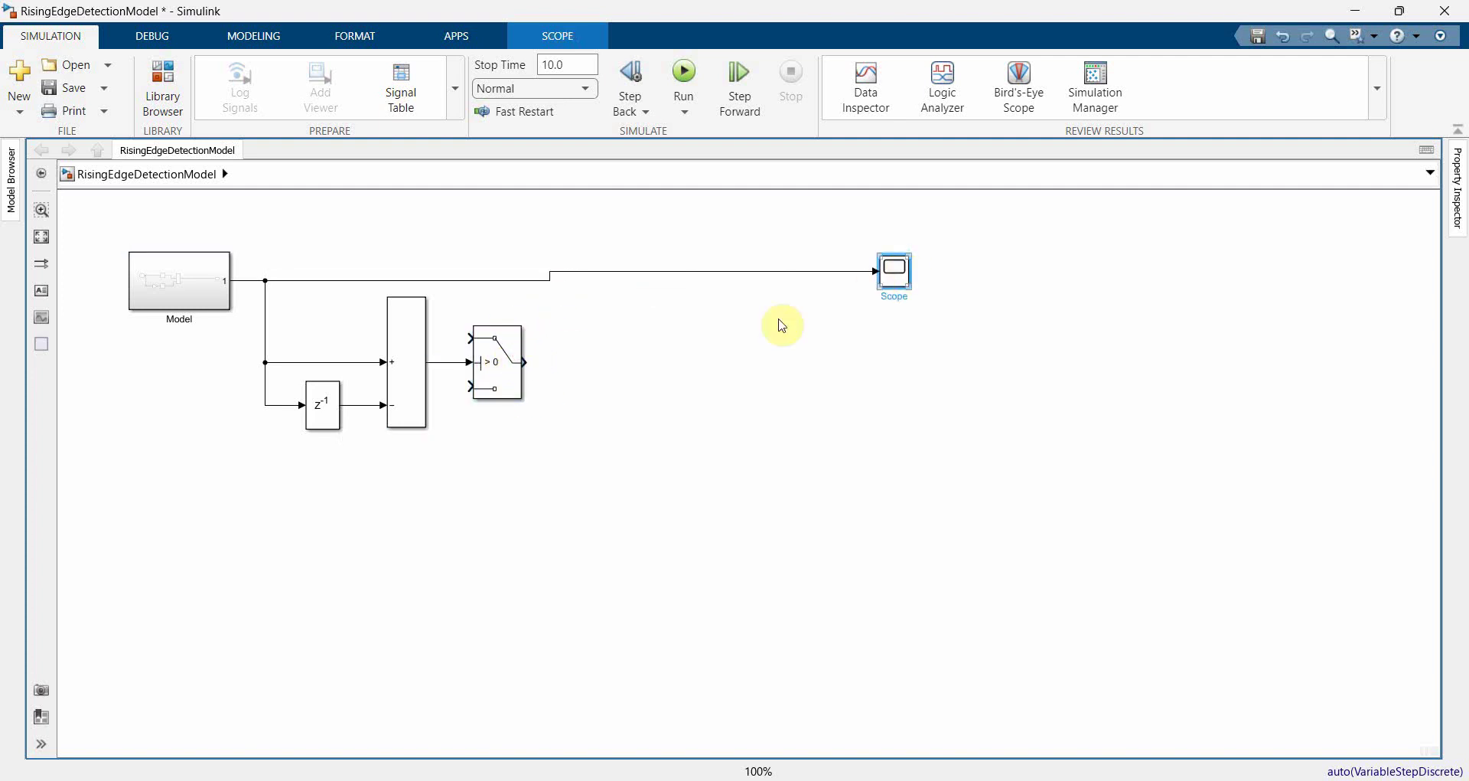
Add two Constant blocks and connect them to the upper and lower data inputs of the Switch
double_click(464, 471)
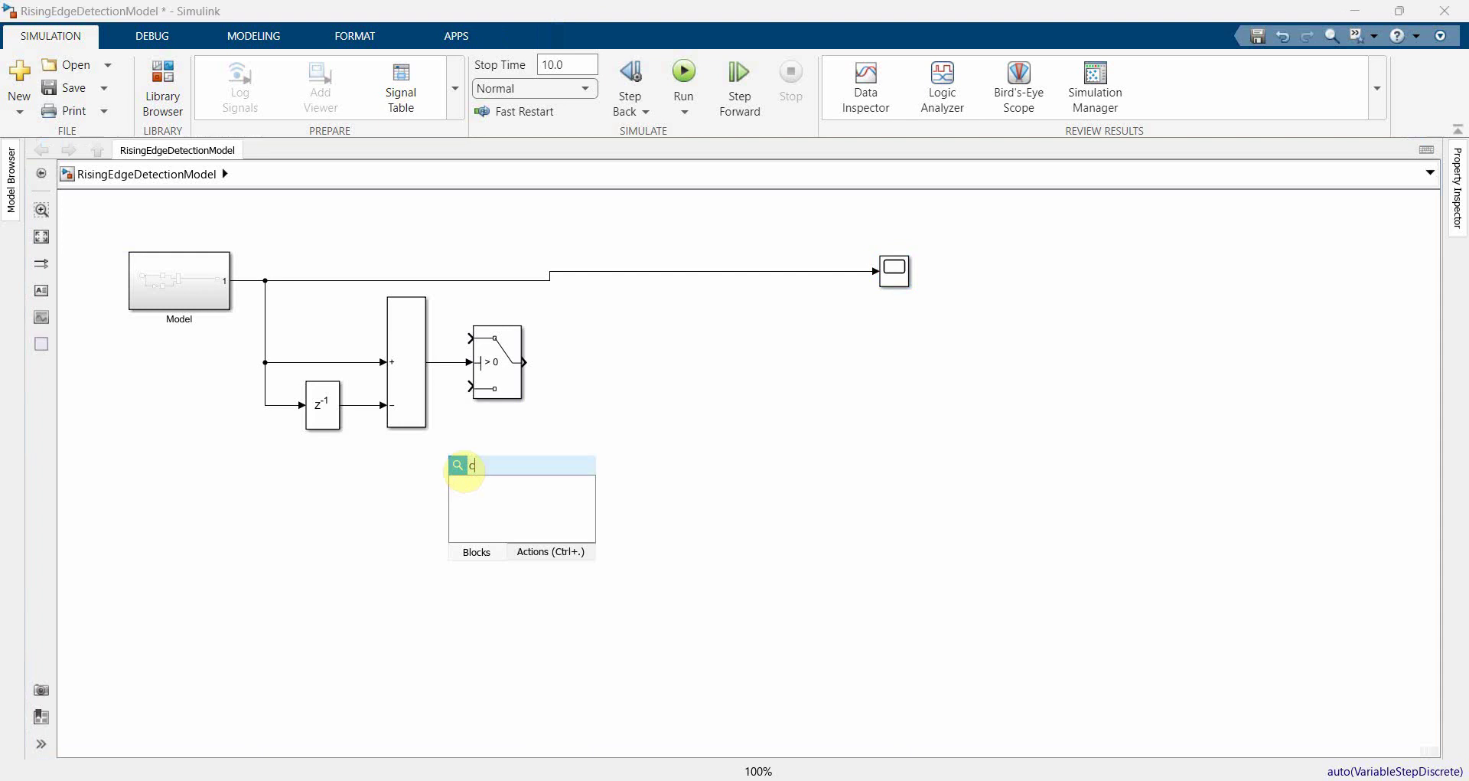
text(con)
key(Return)
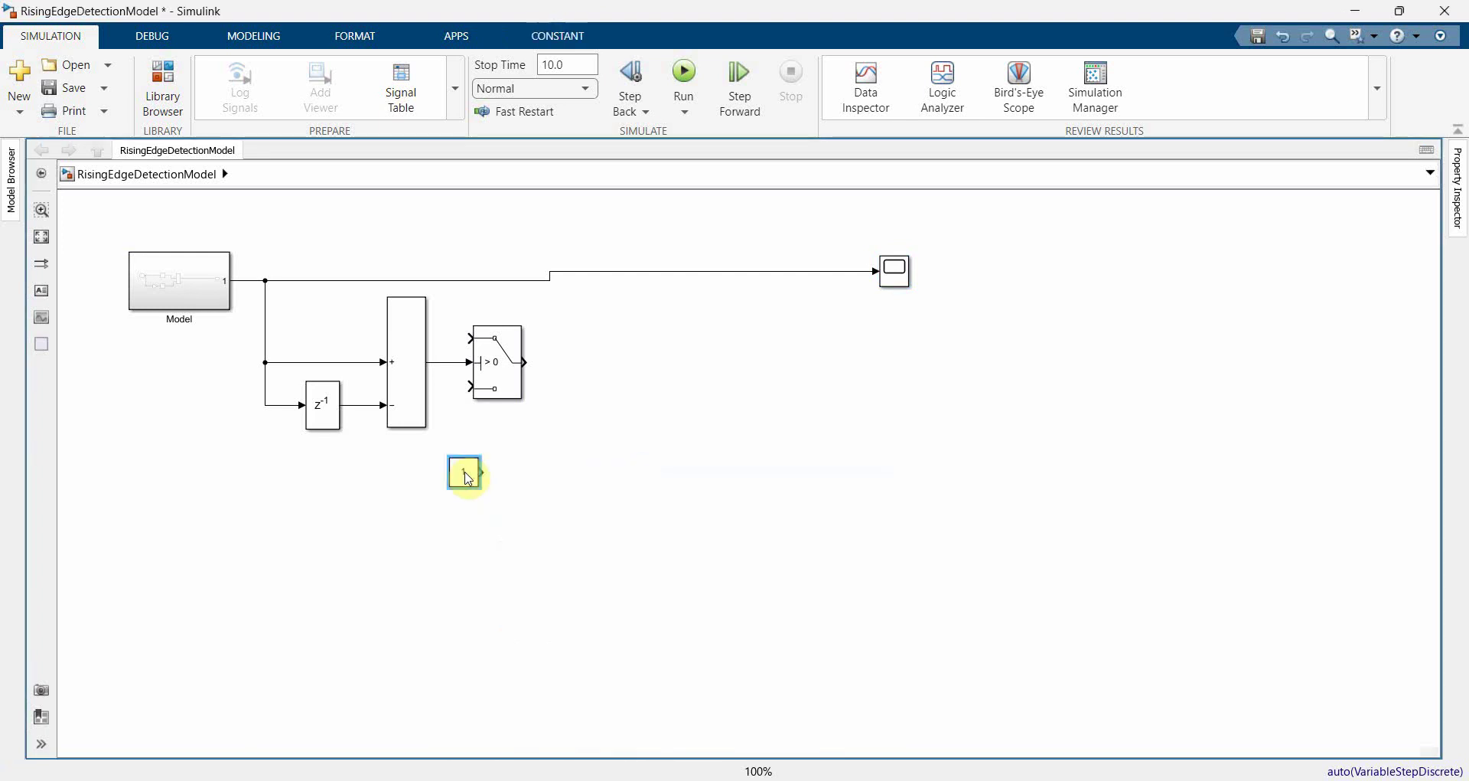
drag(464, 472, 457, 396)
Set the lower Constant block's value to 0 and shift the Switch block slightly right for spacing
double_click(450, 387)
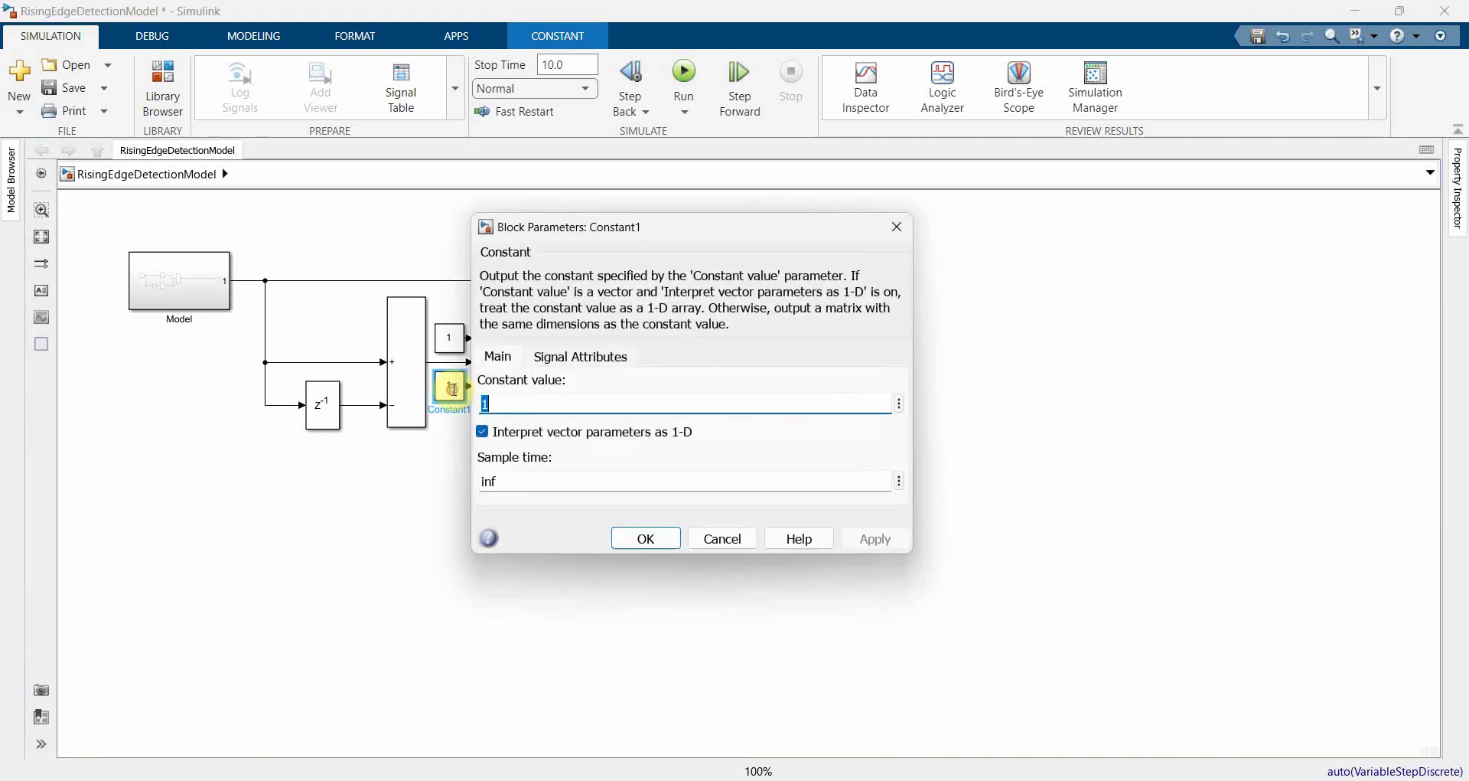
click(488, 402)
text(0)
key(Return)
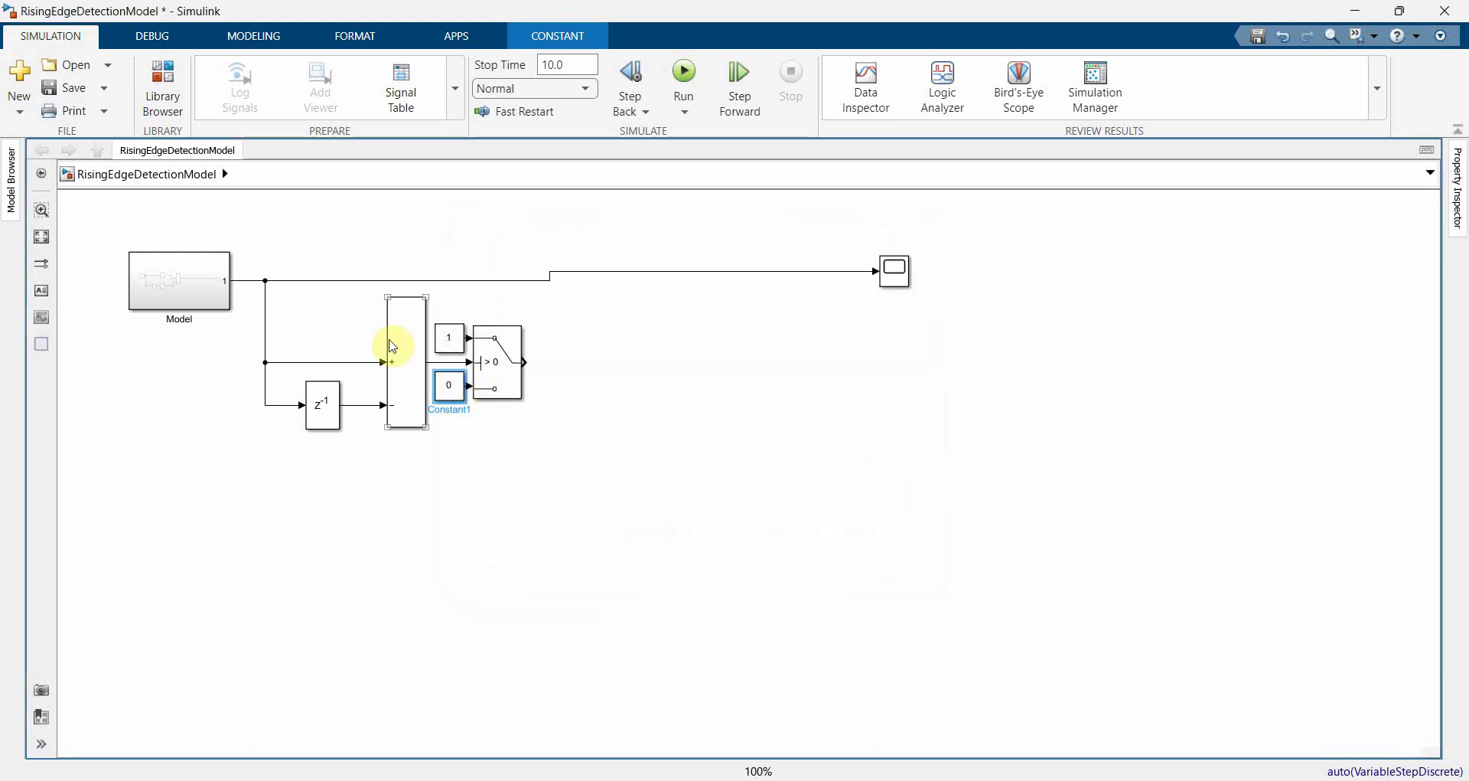
drag(508, 354, 518, 354)
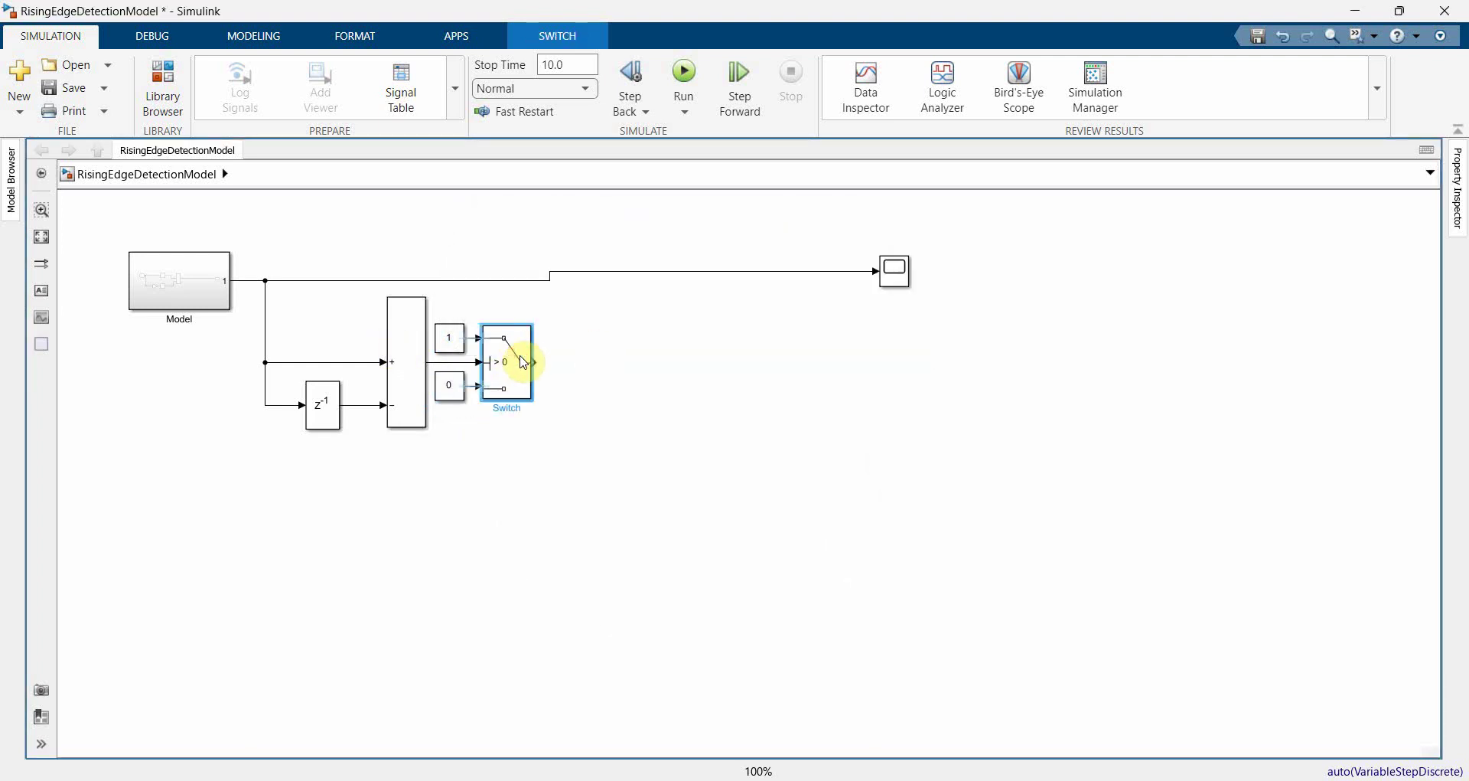
Set the Scope's number of input ports to 2
click(911, 287)
double_click(911, 286)
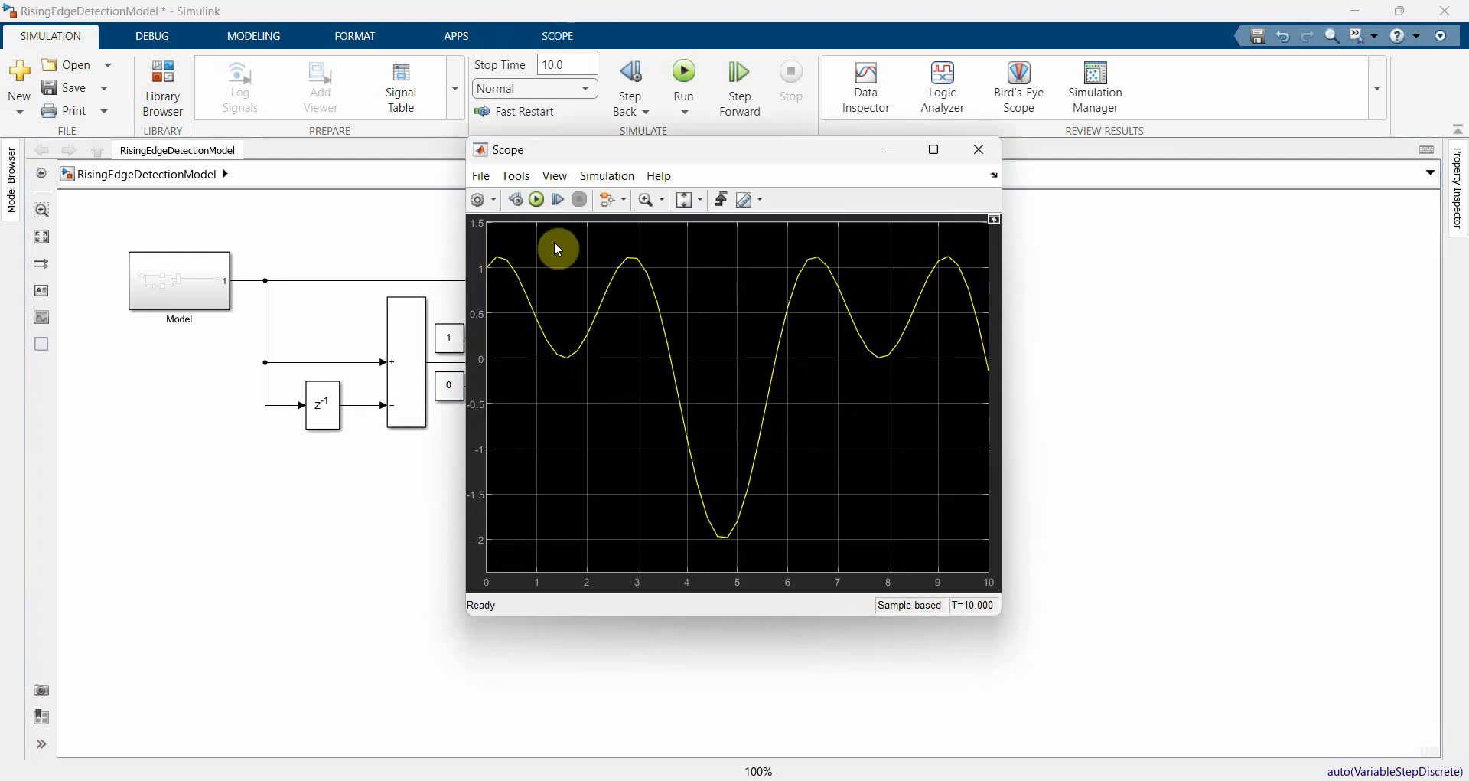
click(479, 200)
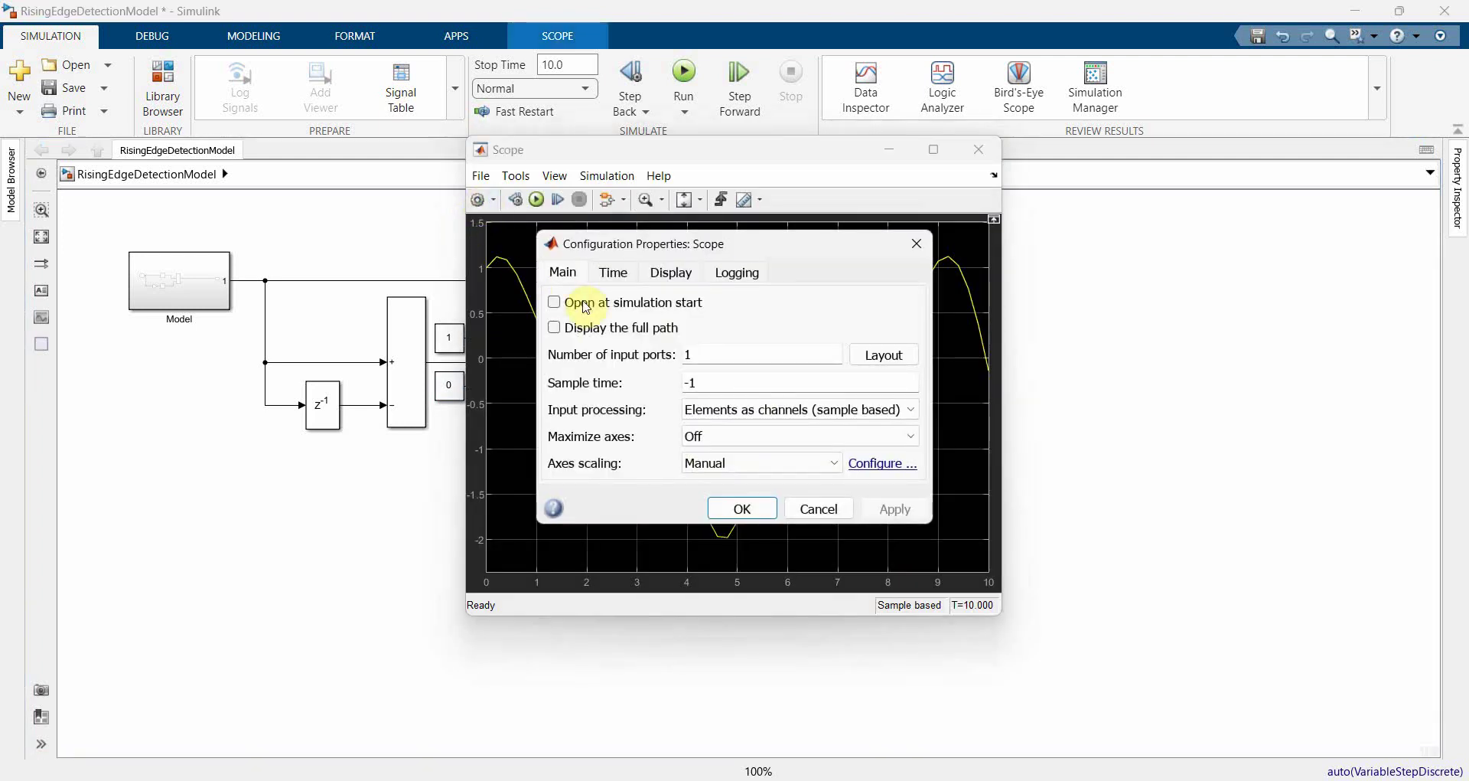
double_click(730, 356)
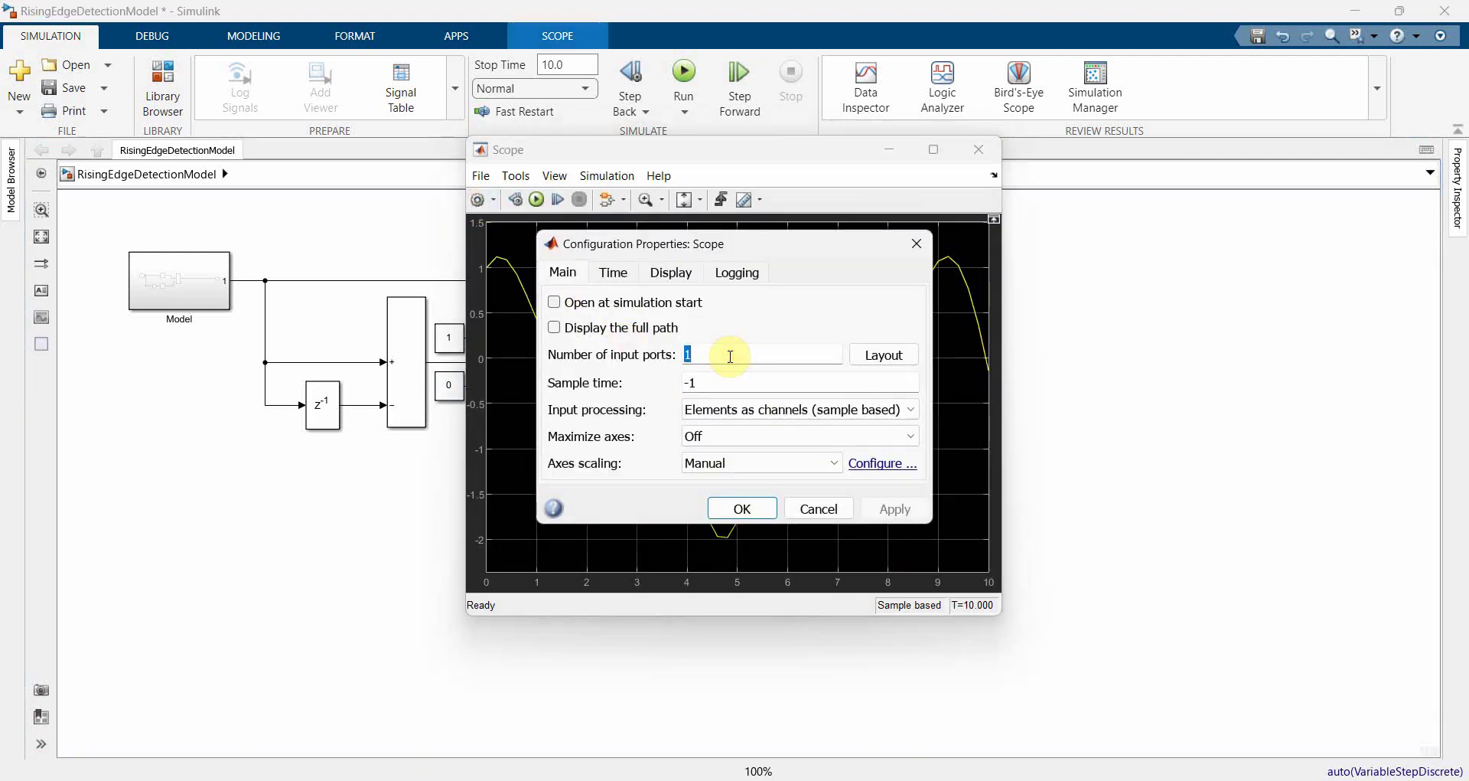
text(2)
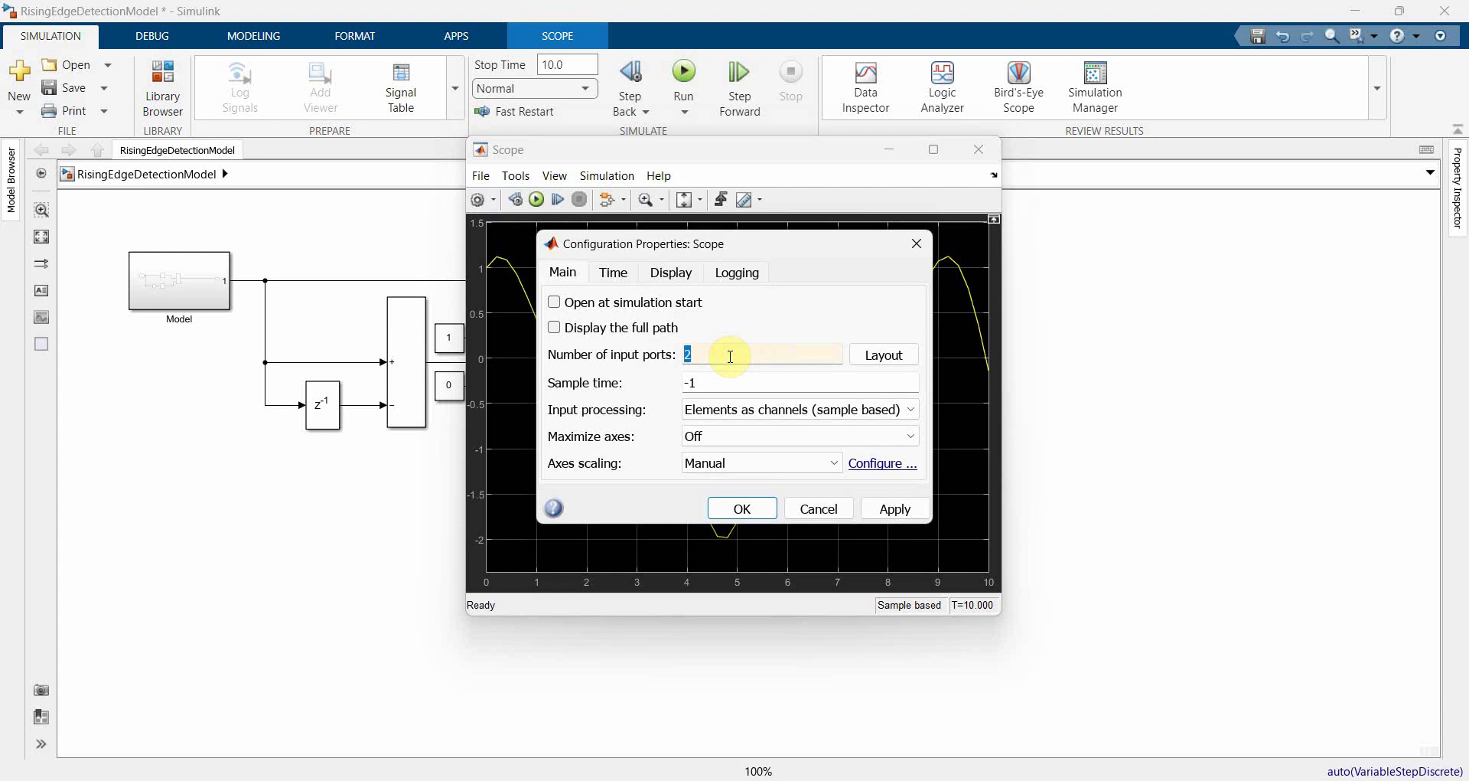
key(Return)
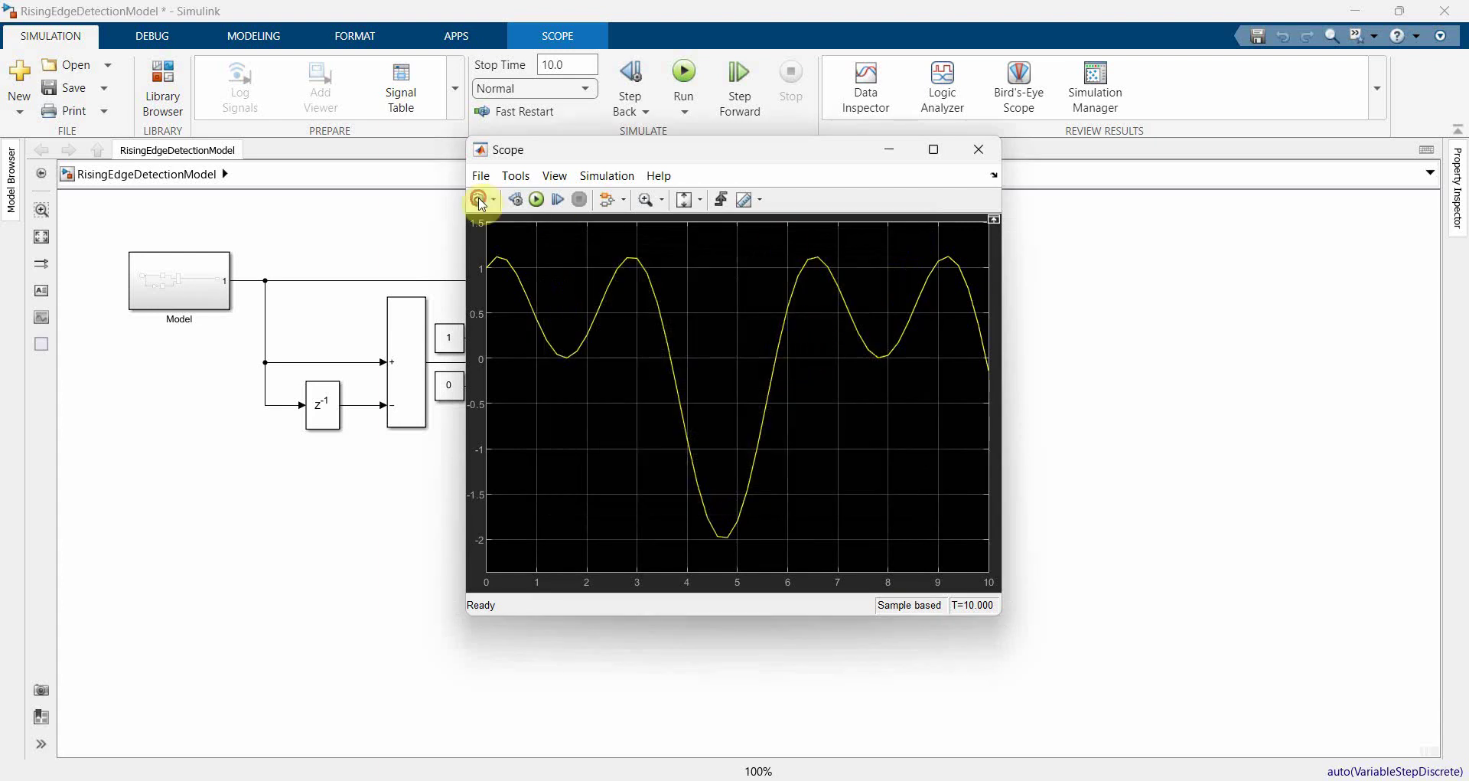
Arrange the Scope layout as two vertically stacked displays and close the Scope window
click(480, 200)
click(881, 354)
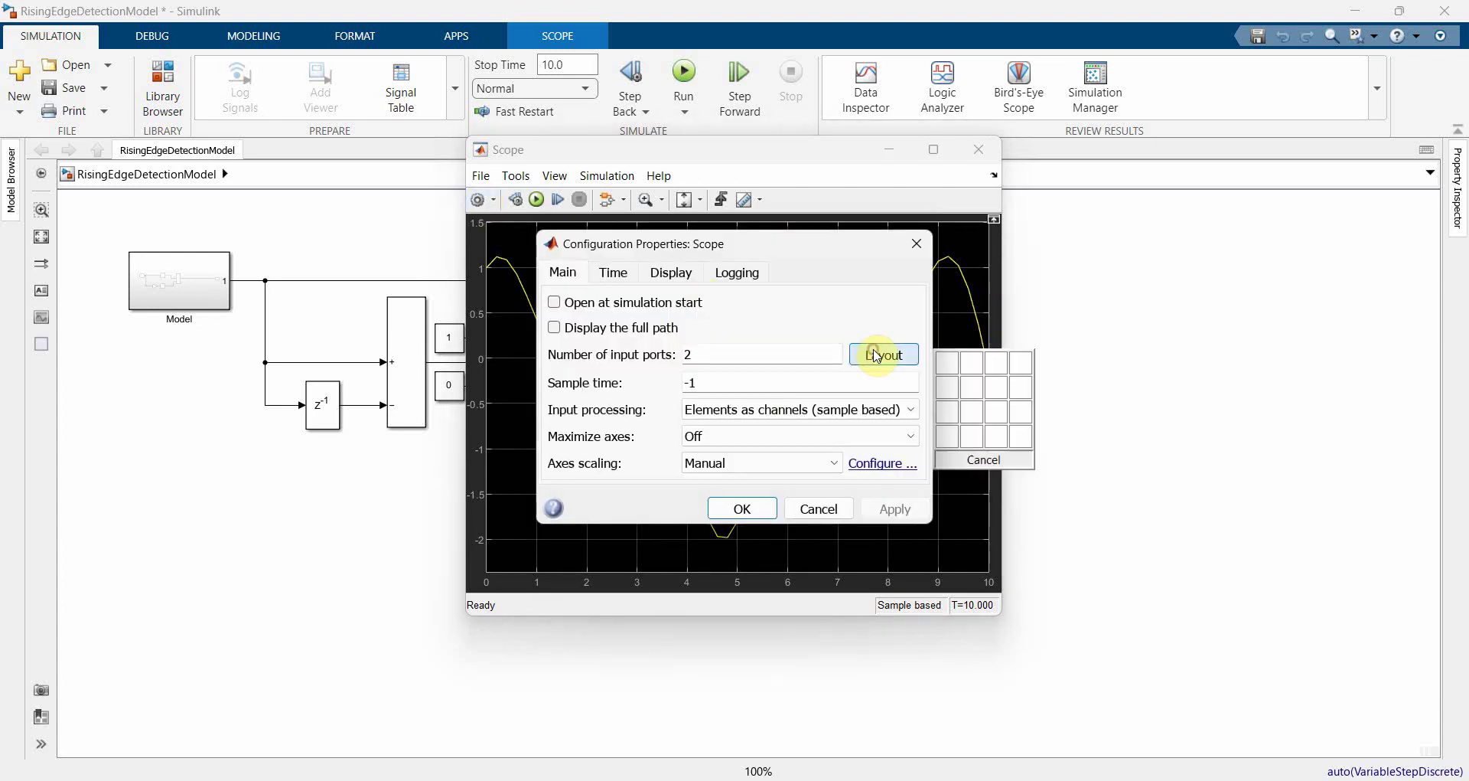
click(938, 395)
click(743, 508)
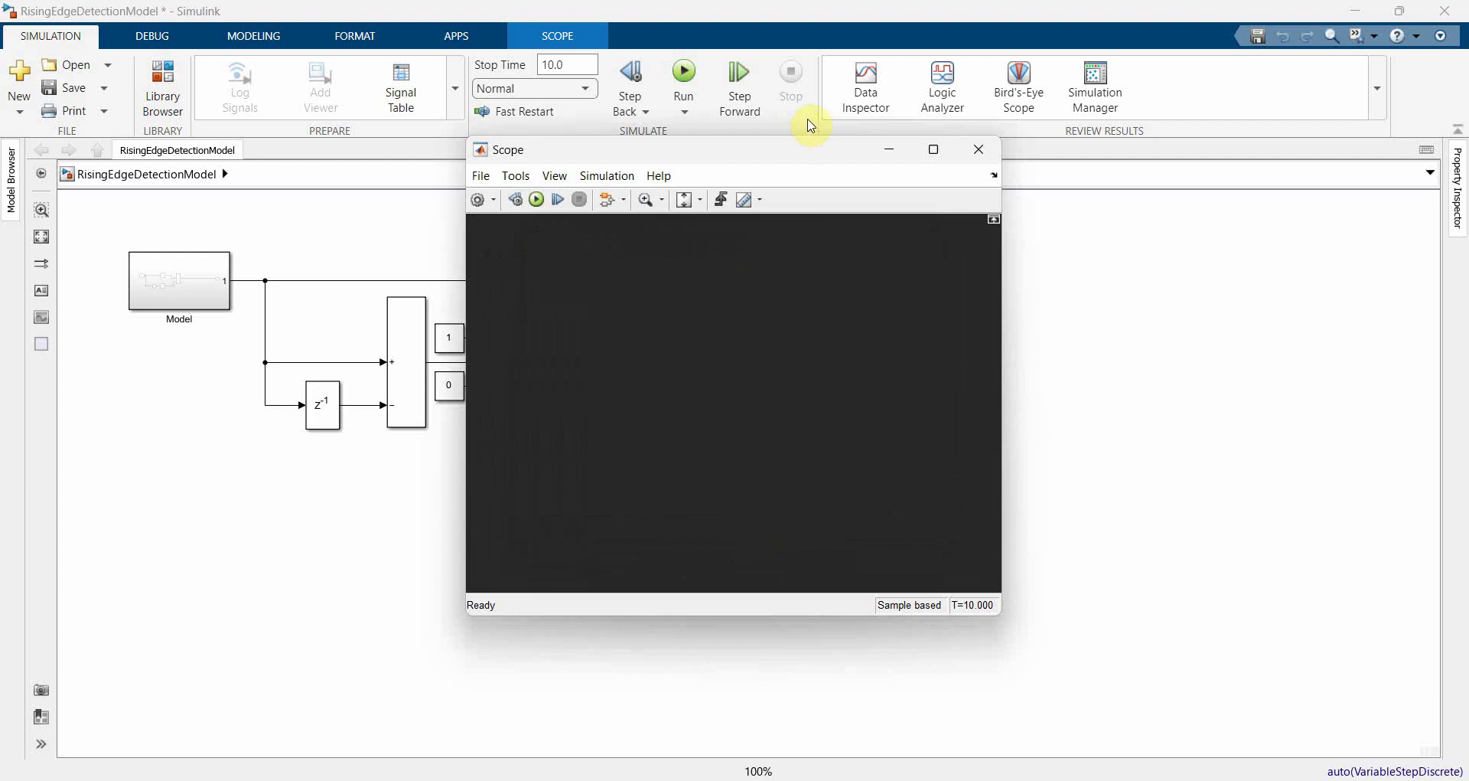
drag(804, 150, 1048, 153)
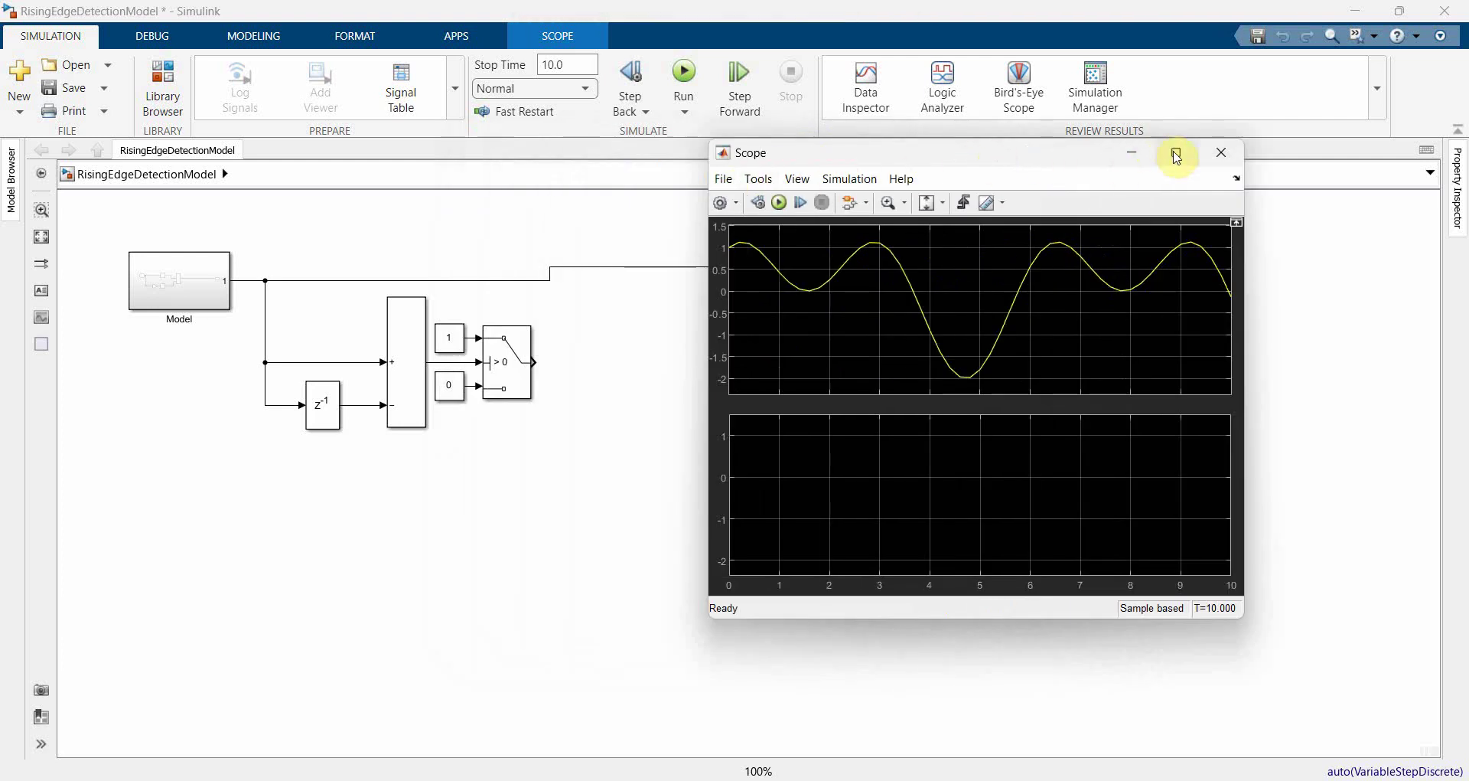
click(1221, 152)
Connect the Switch output to the Scope's second input and run the simulation
click(533, 369)
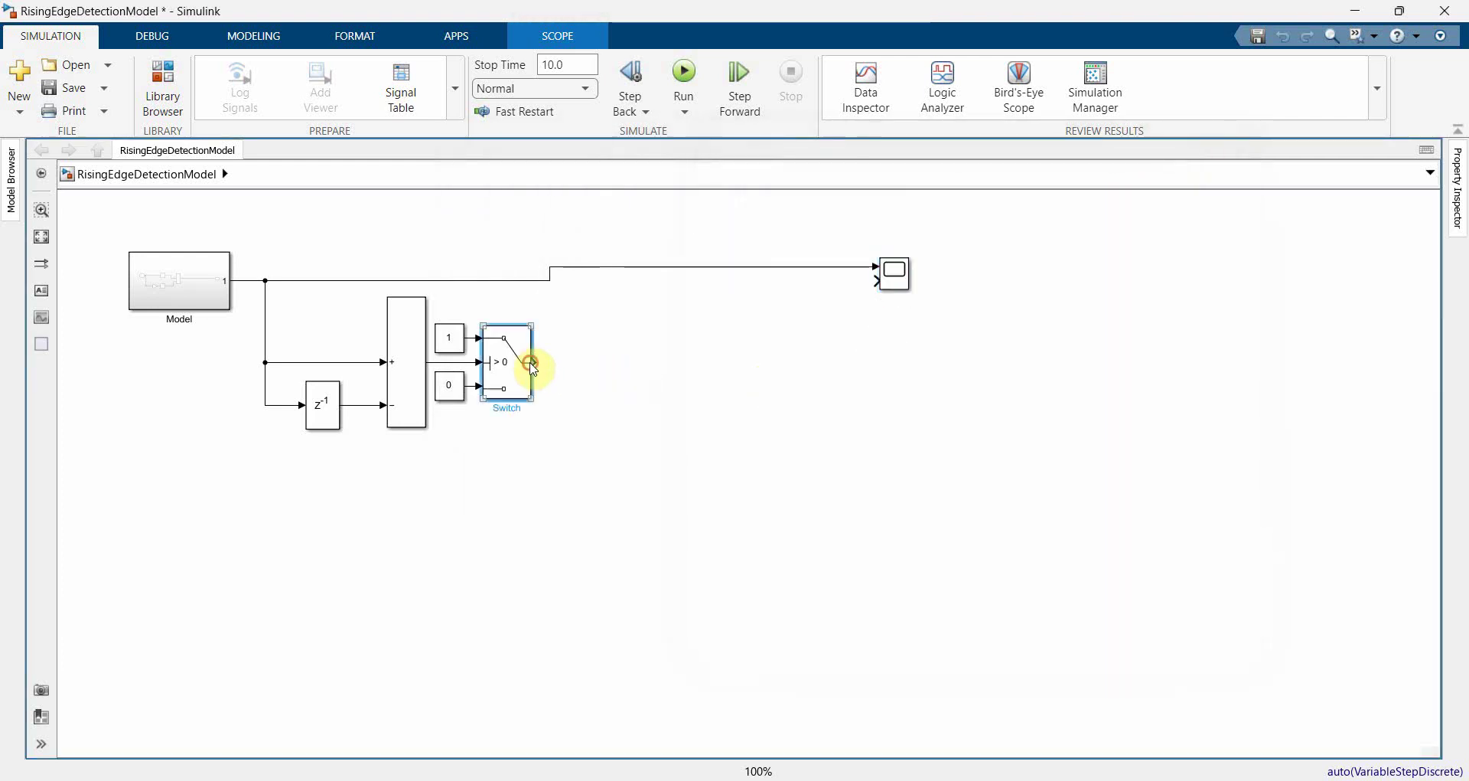
drag(533, 369, 885, 282)
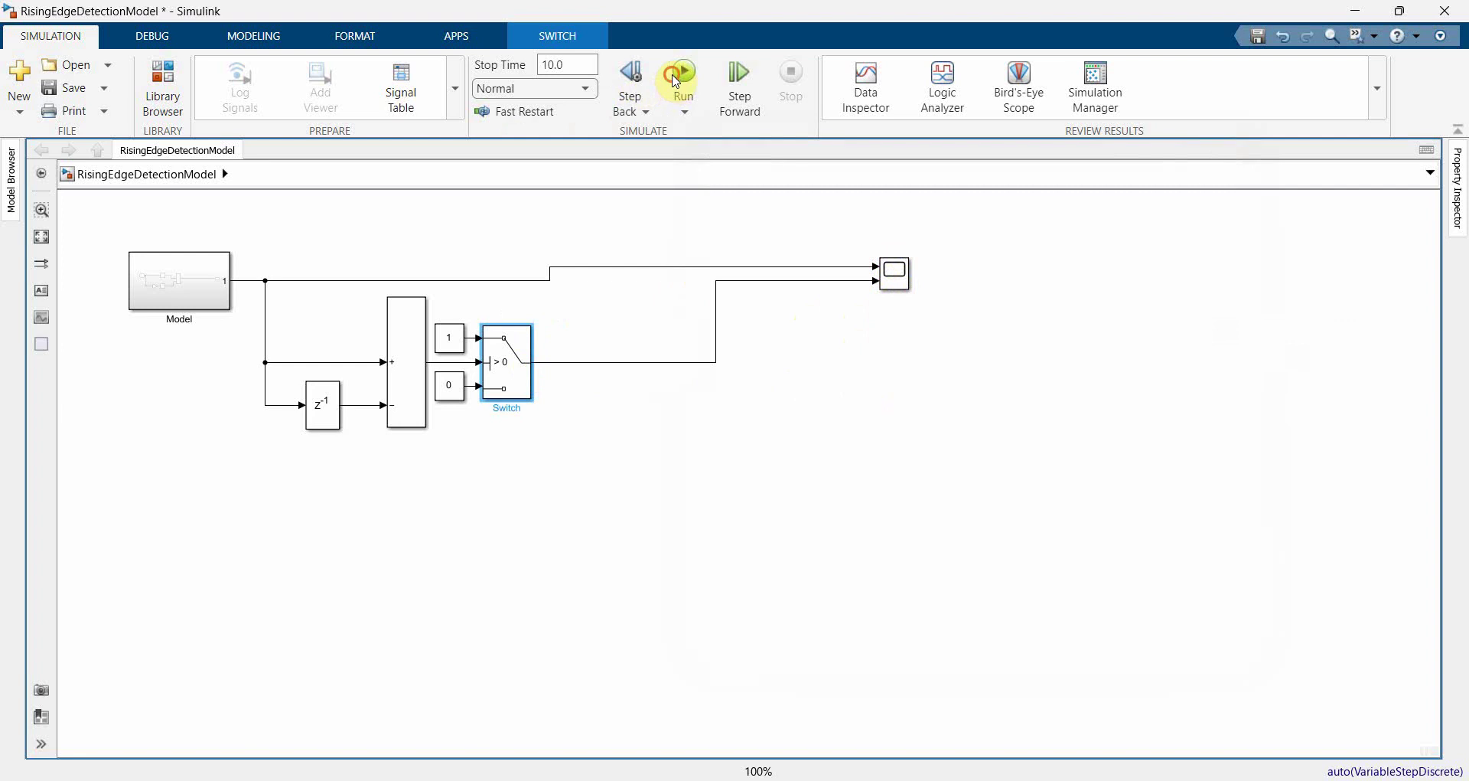
click(675, 82)
Examine the Scope plots, comparing the rising sections of the original signal with the rectangular Switch output
double_click(895, 277)
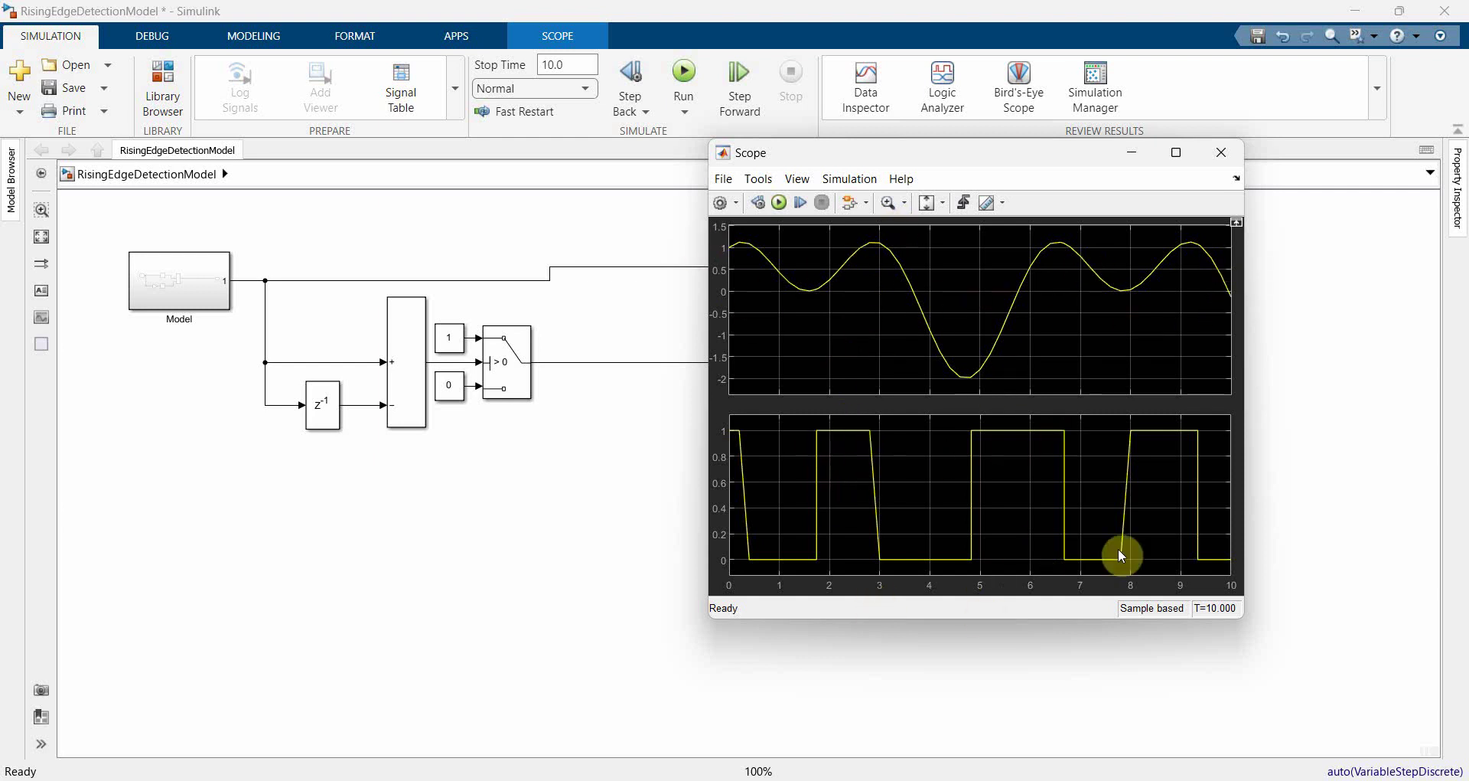
click(1221, 153)
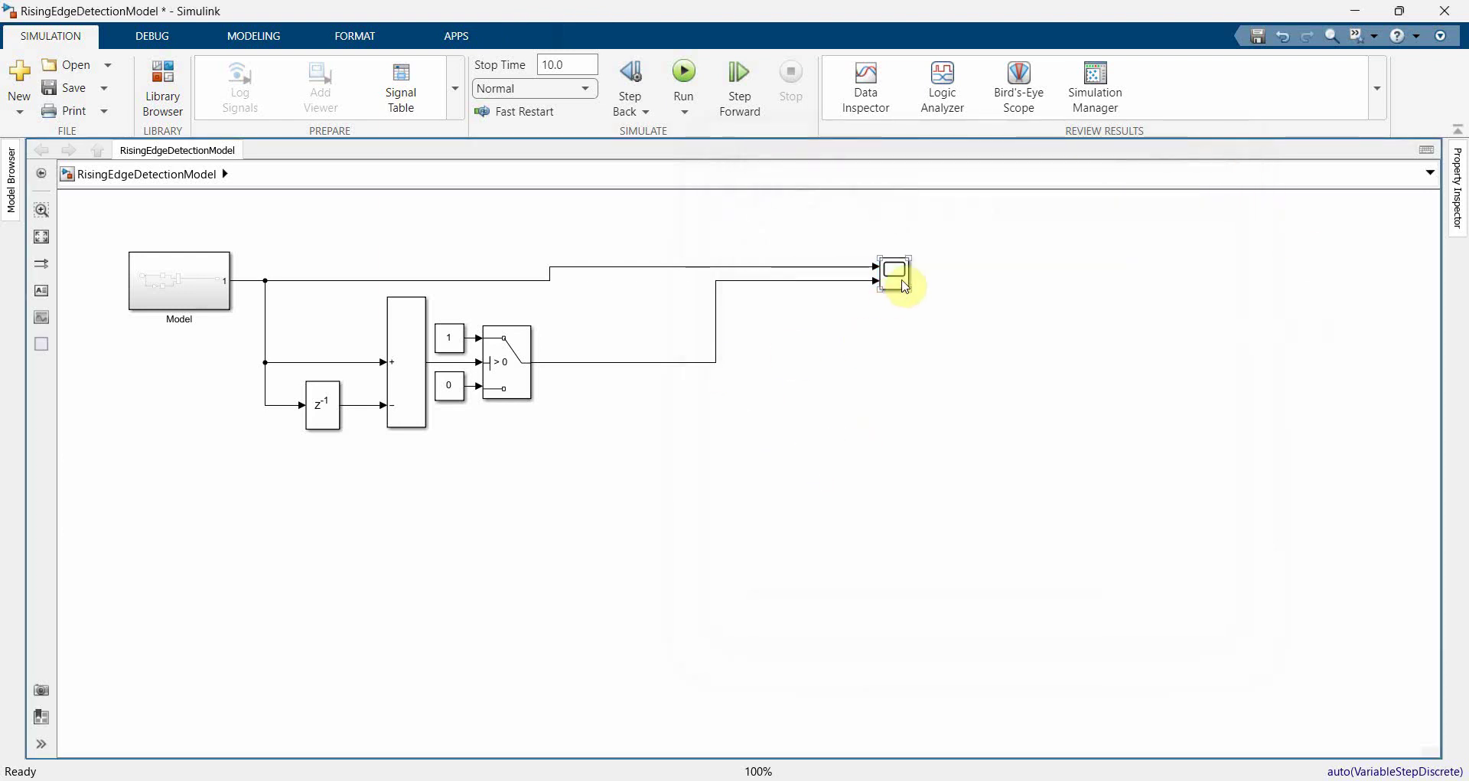
click(901, 289)
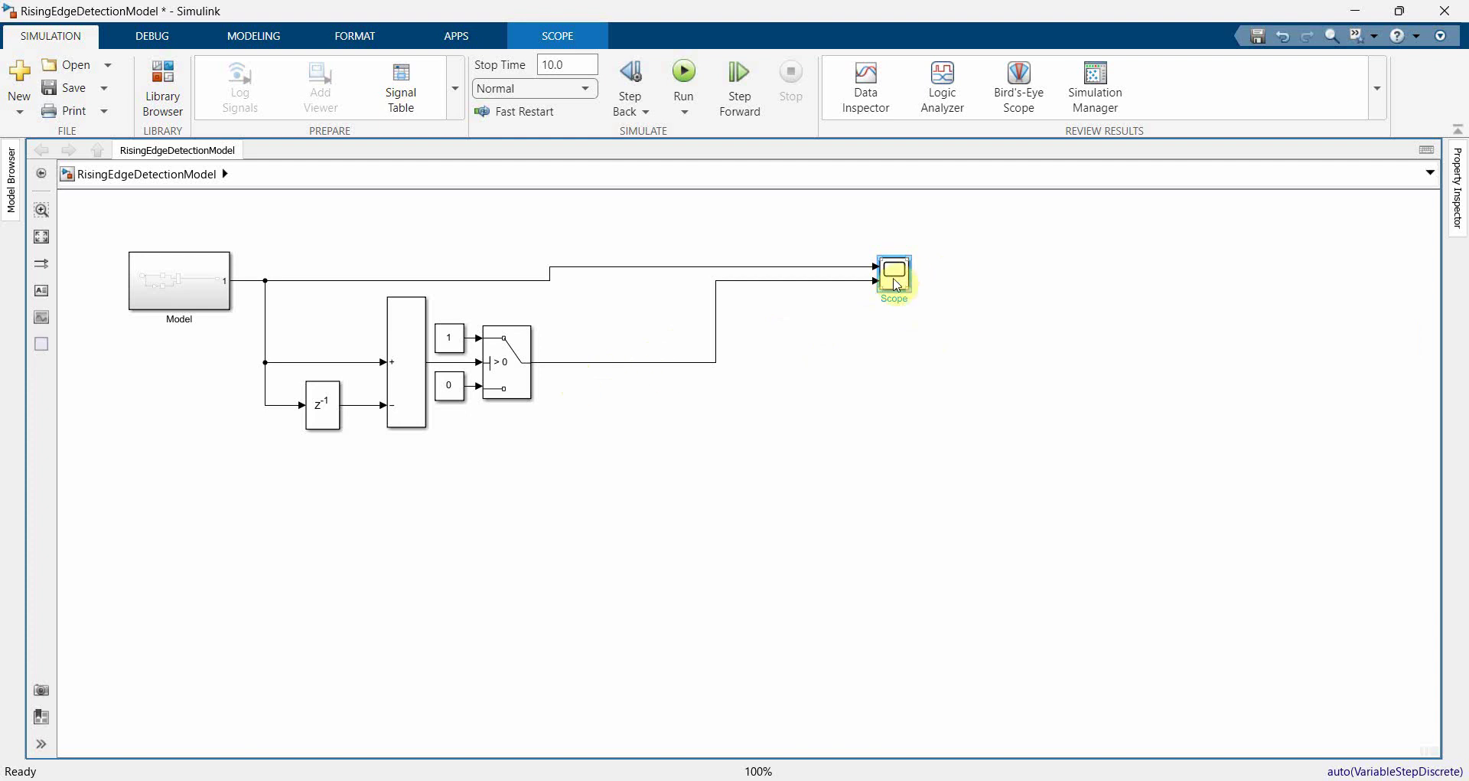
double_click(896, 285)
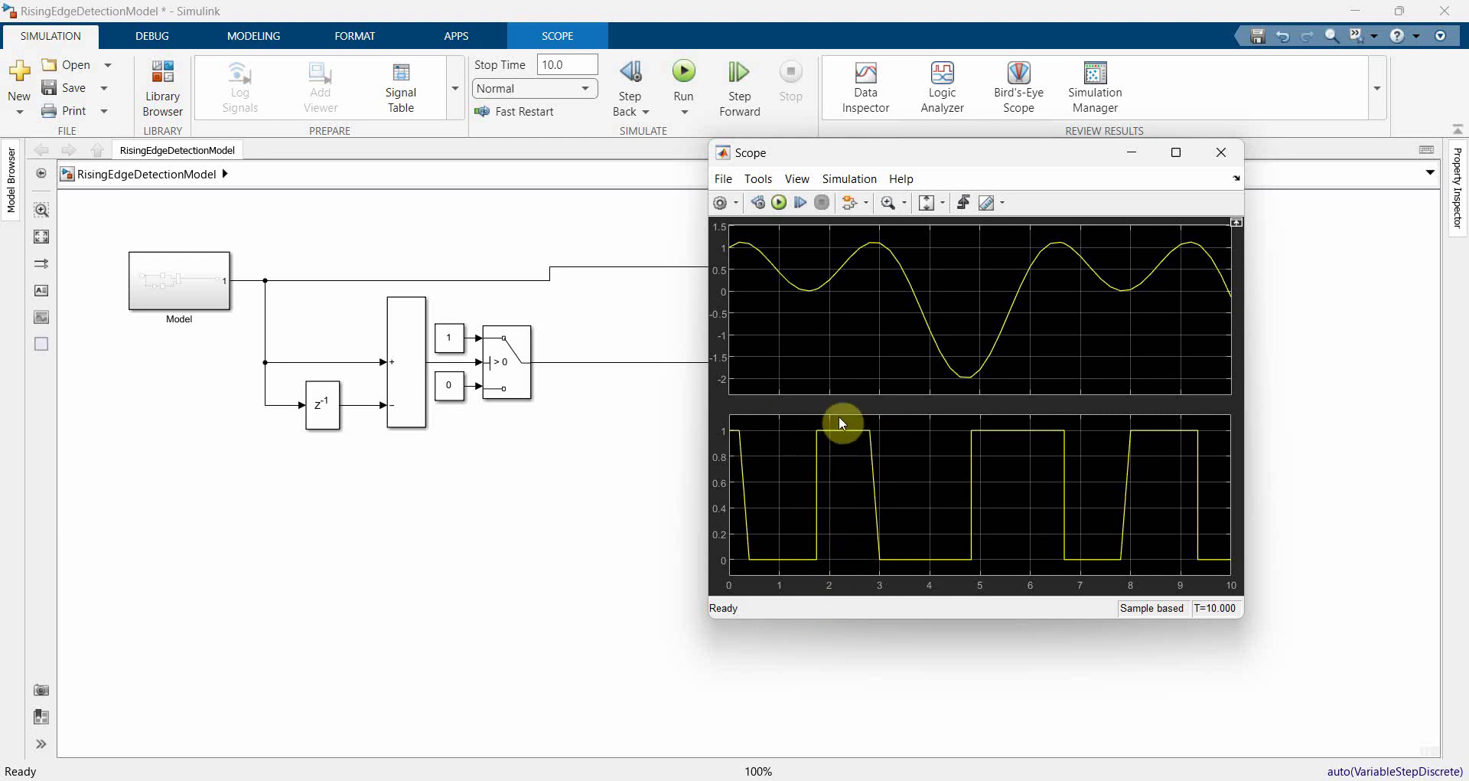
click(1217, 164)
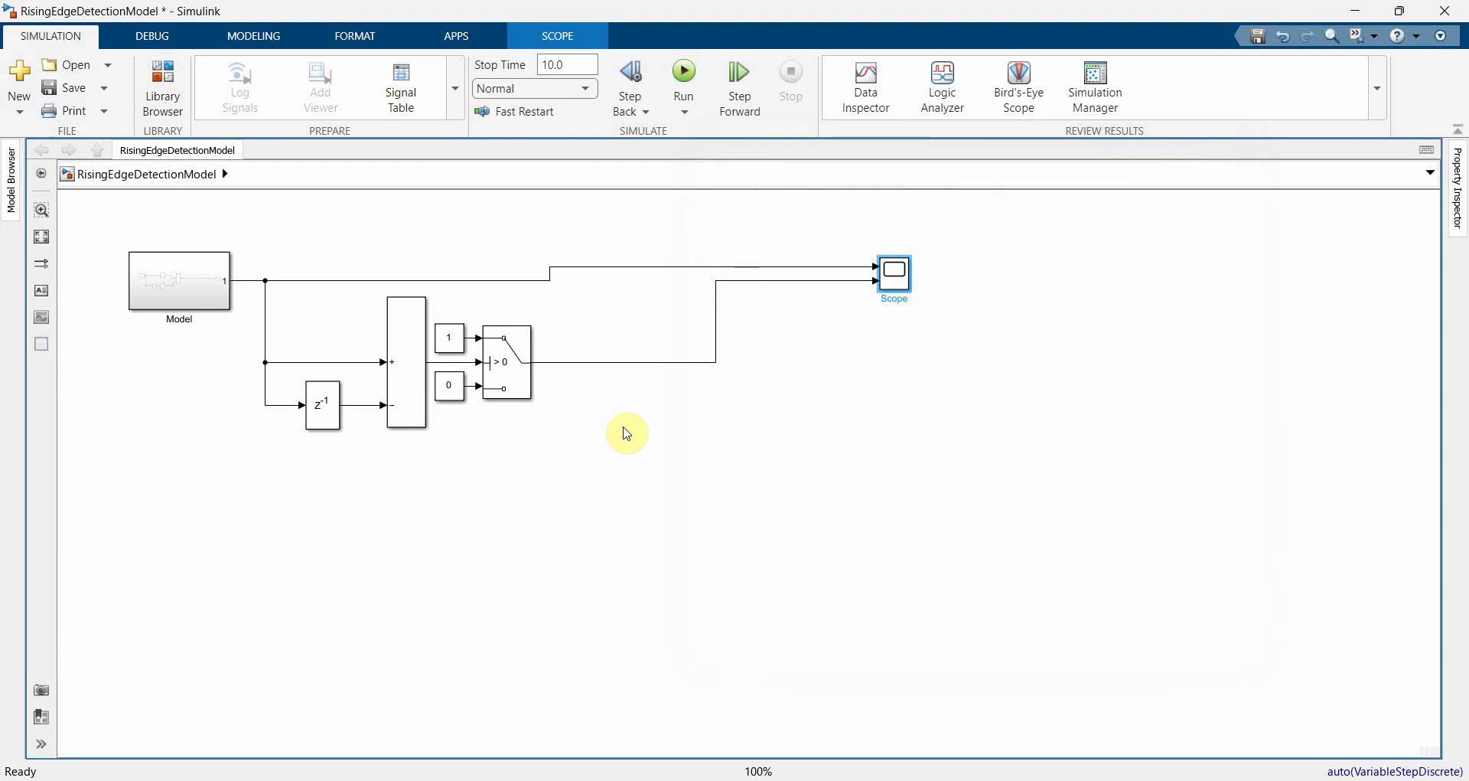
click(616, 462)
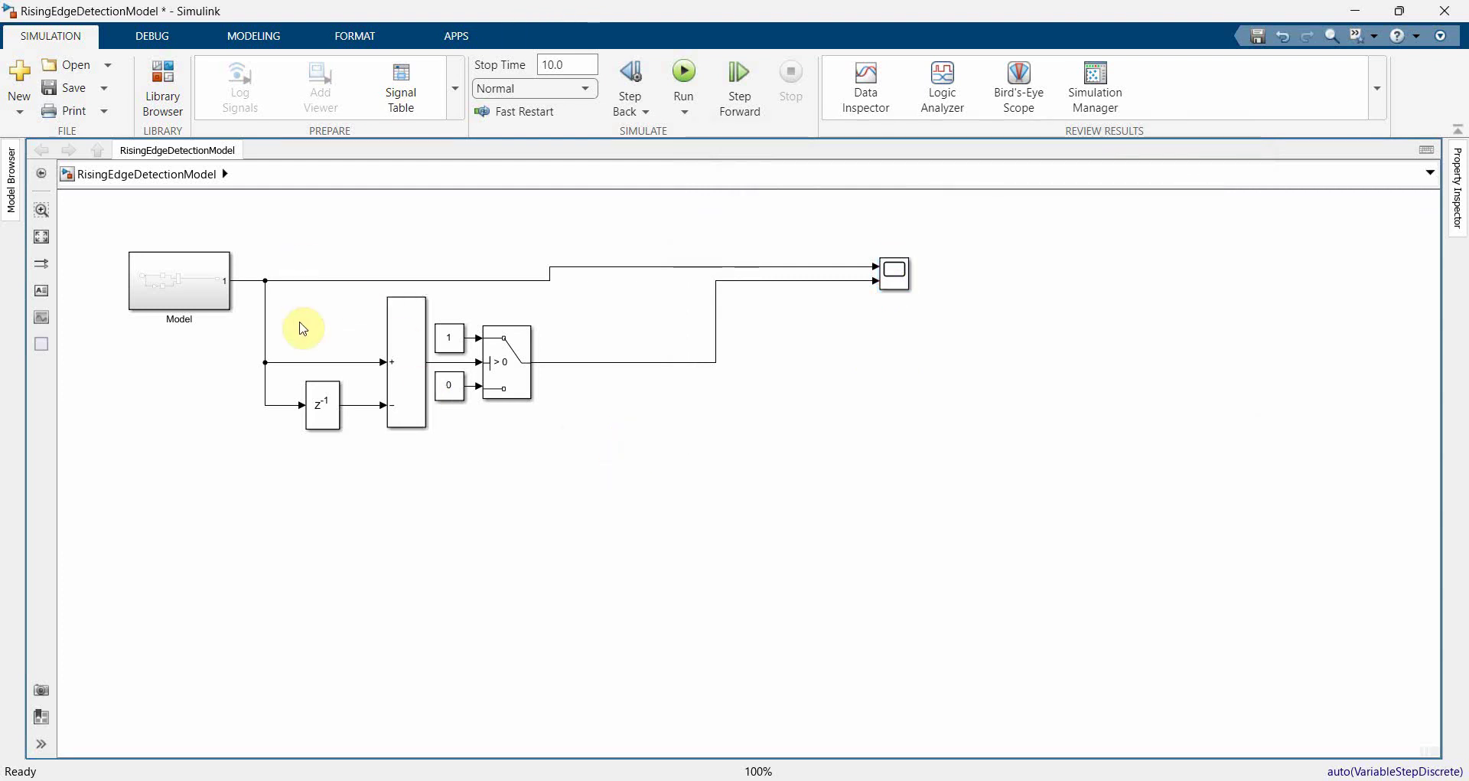
Group the Delay, Sum, Constant and Switch blocks into a subsystem named Rectangular Waveform
drag(292, 293, 594, 447)
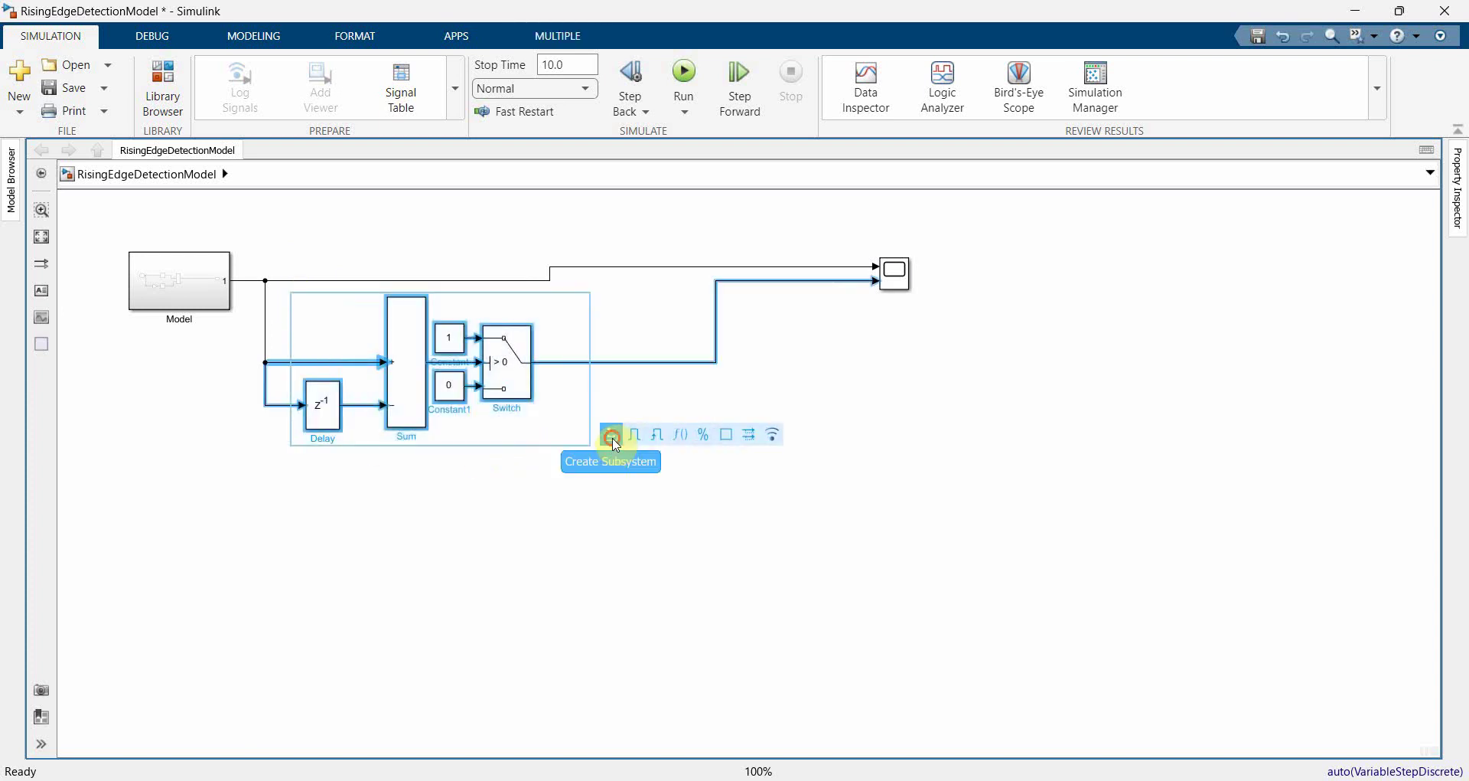
click(611, 432)
drag(430, 384, 433, 421)
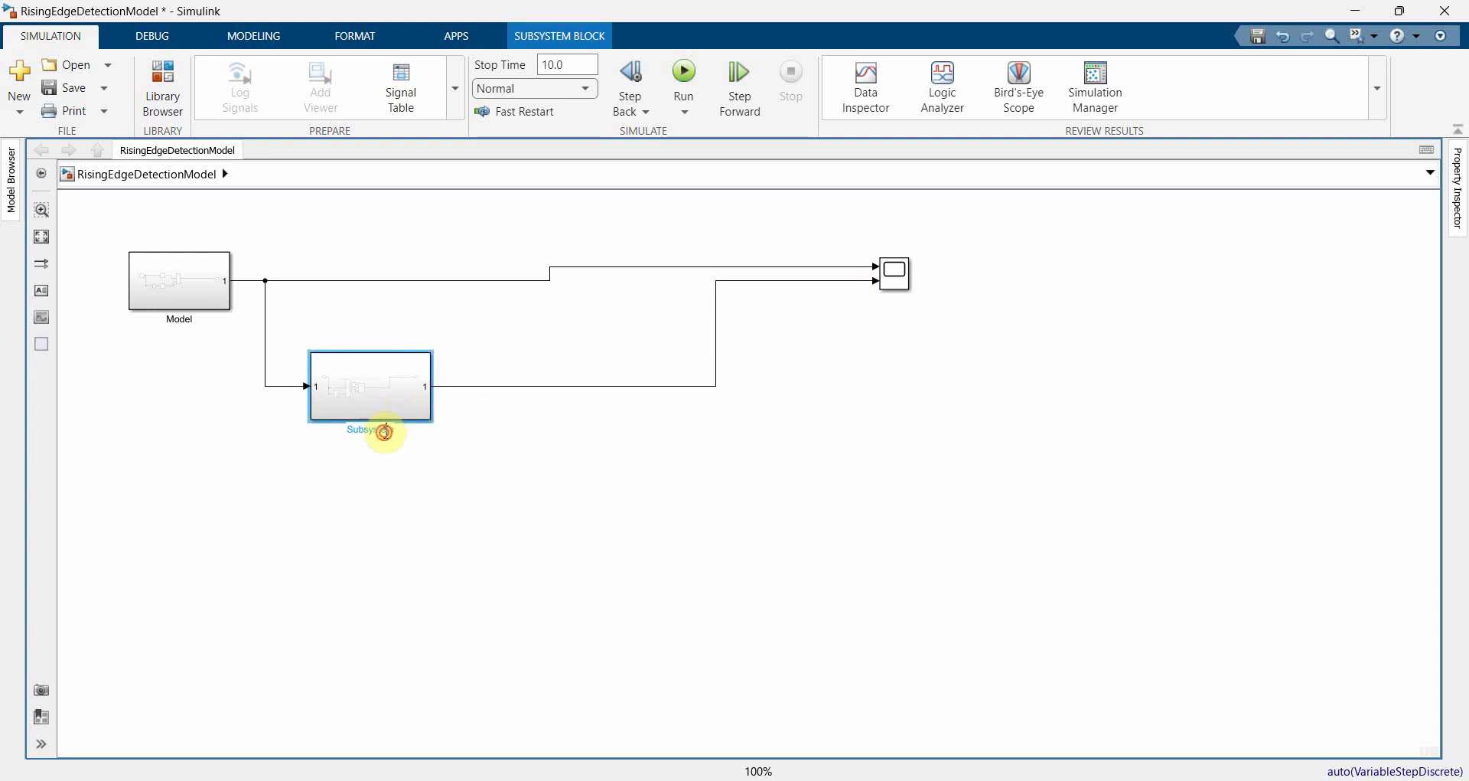
double_click(385, 430)
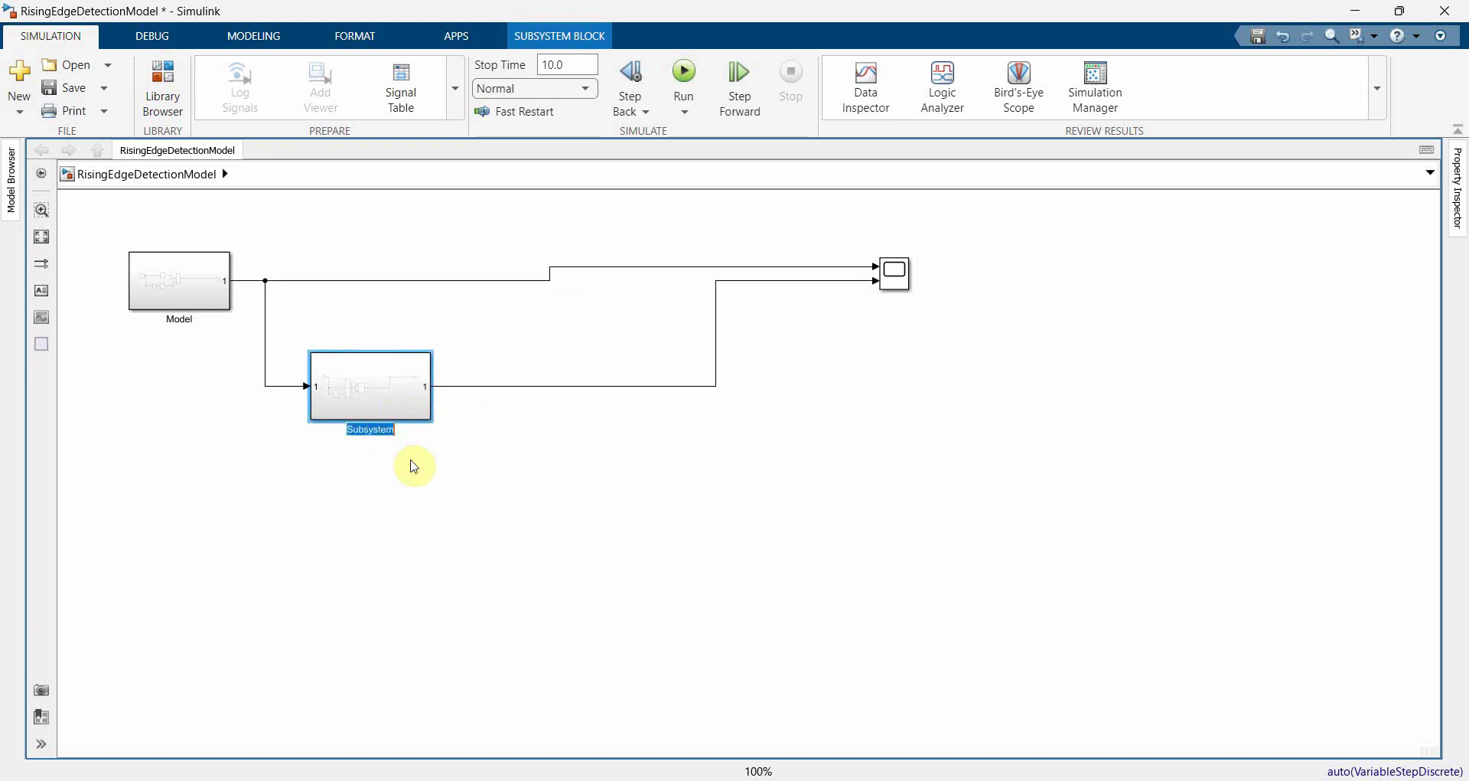
text(Rectangular Waveform)
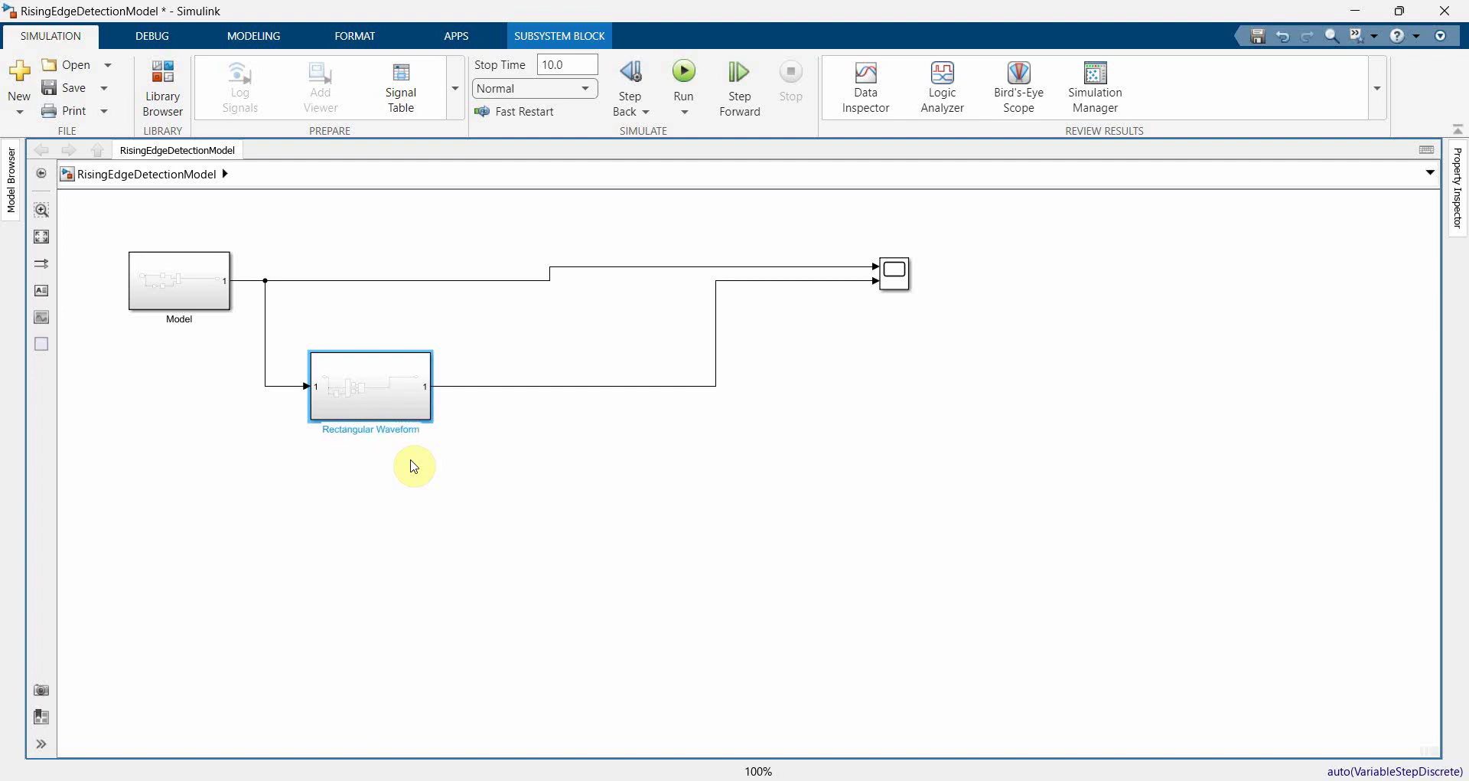
key(Return)
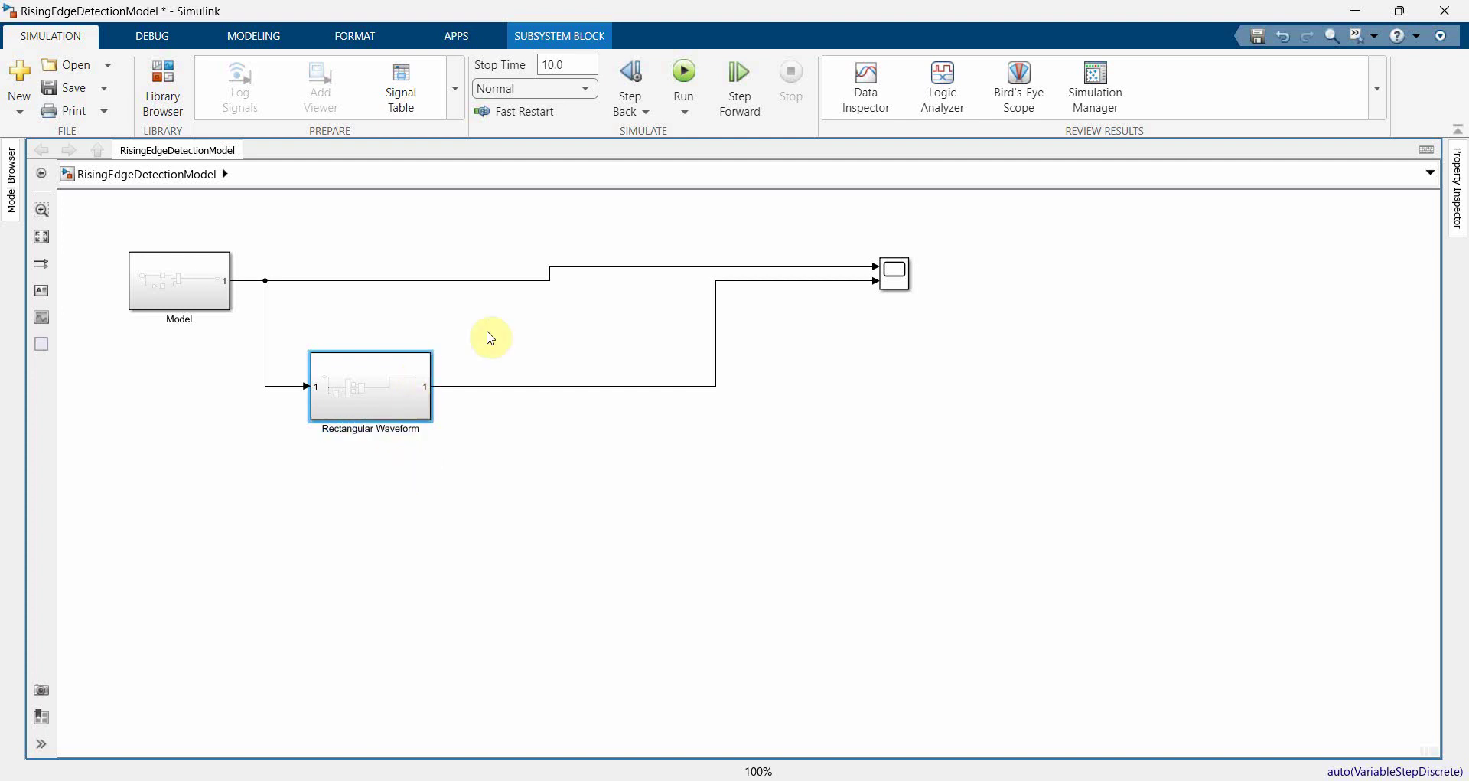
Align the Scope so the Model signal runs straight, and move the Rectangular Waveform subsystem slightly left and up
click(895, 276)
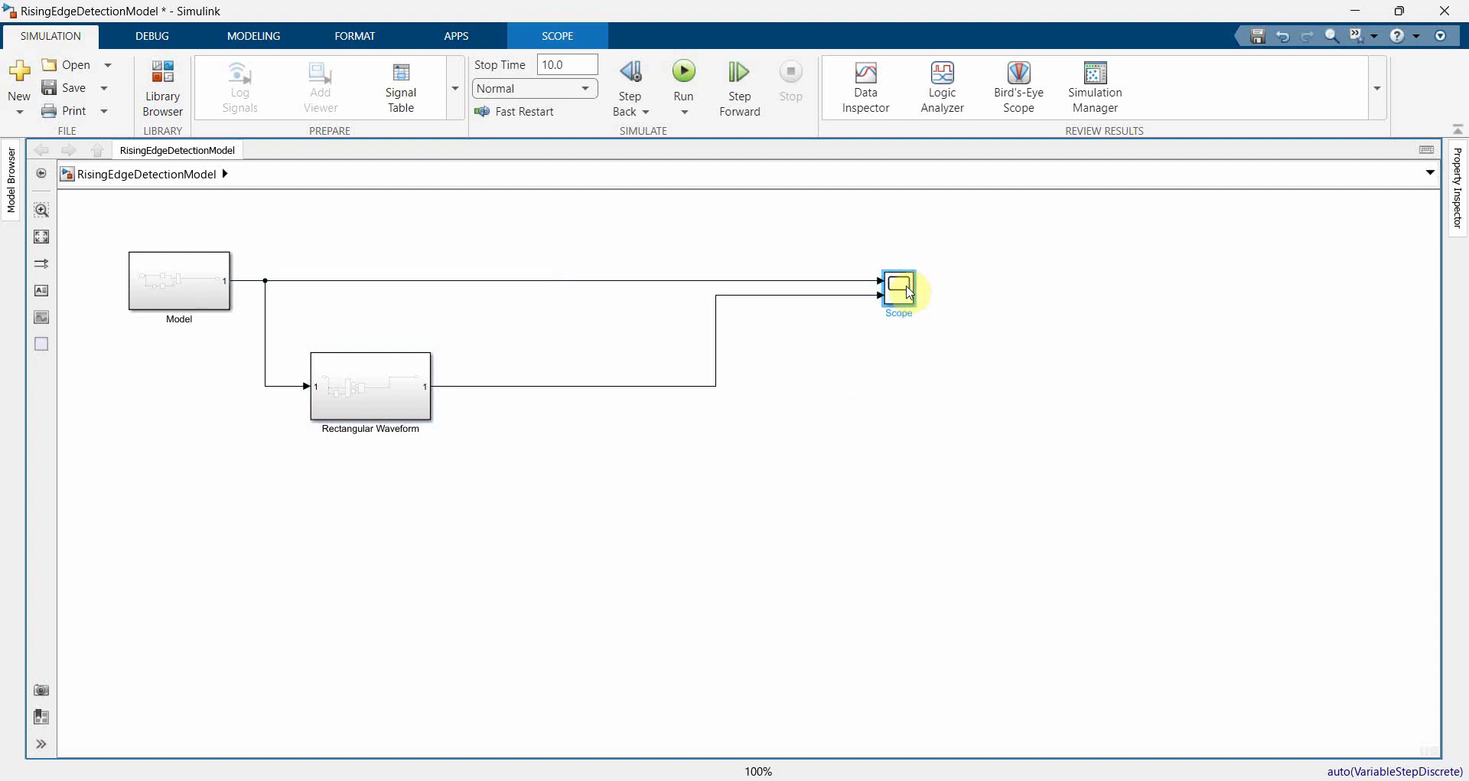
click(342, 395)
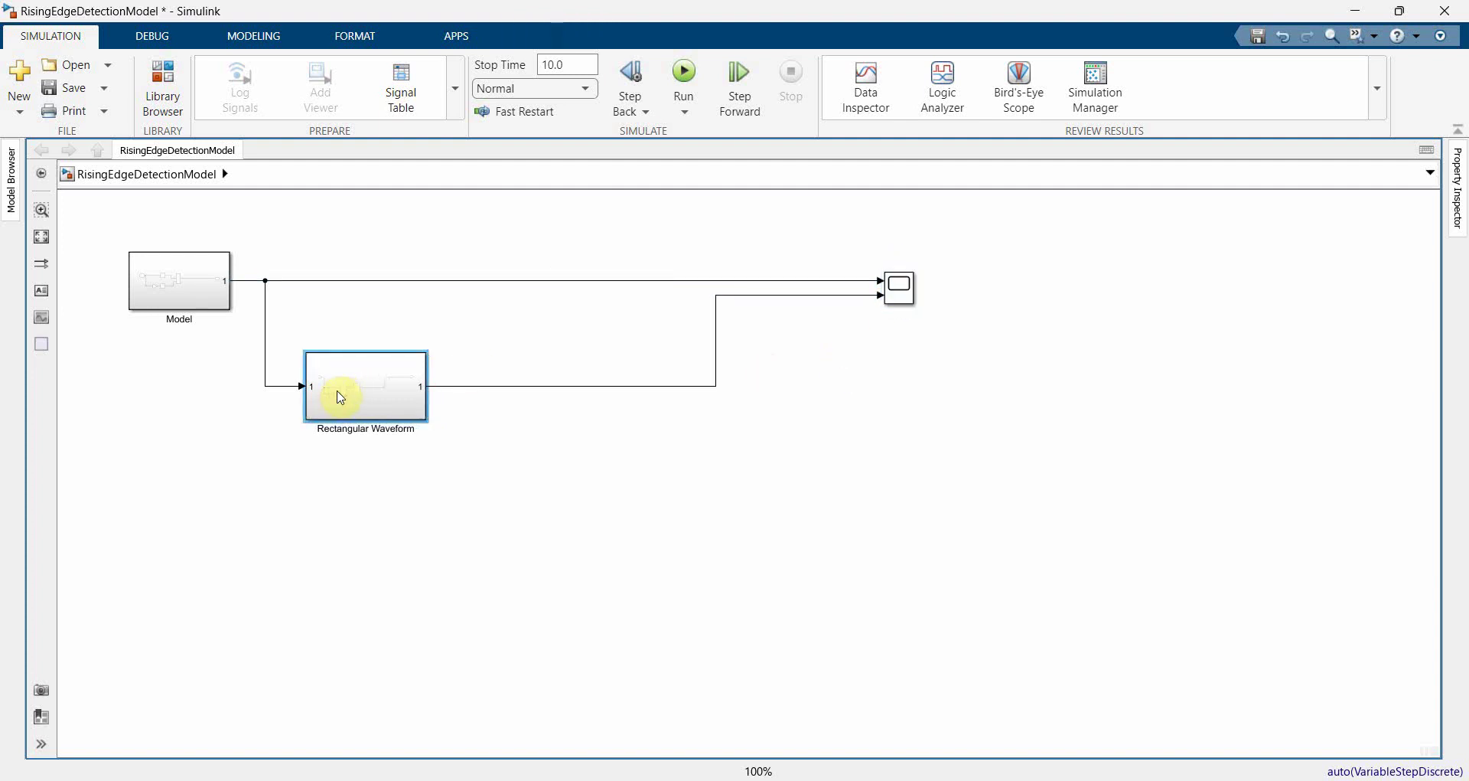
drag(340, 397, 338, 377)
click(525, 498)
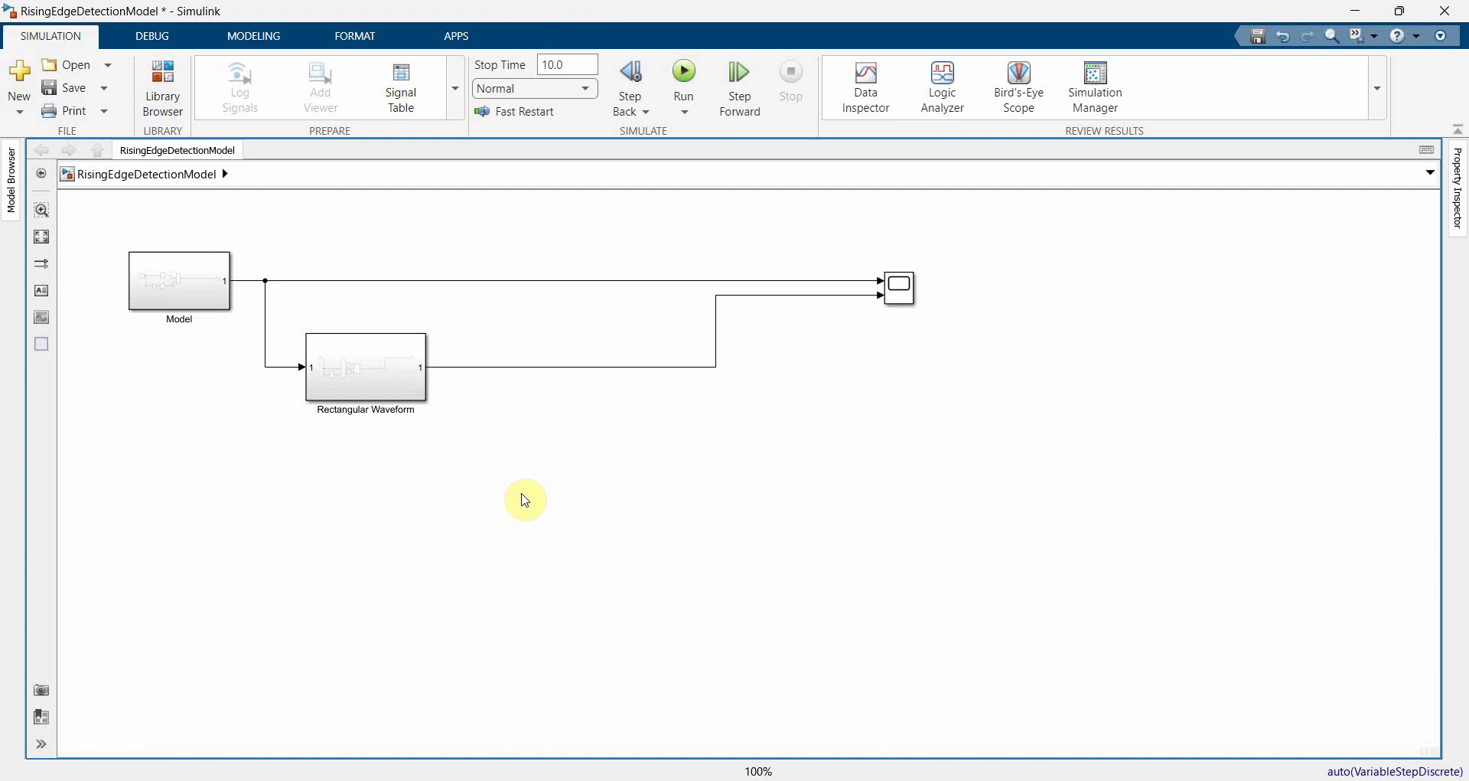
Add a Delay block below the Rectangular Waveform subsystem and set its delay length to 1
double_click(525, 500)
text(delay)
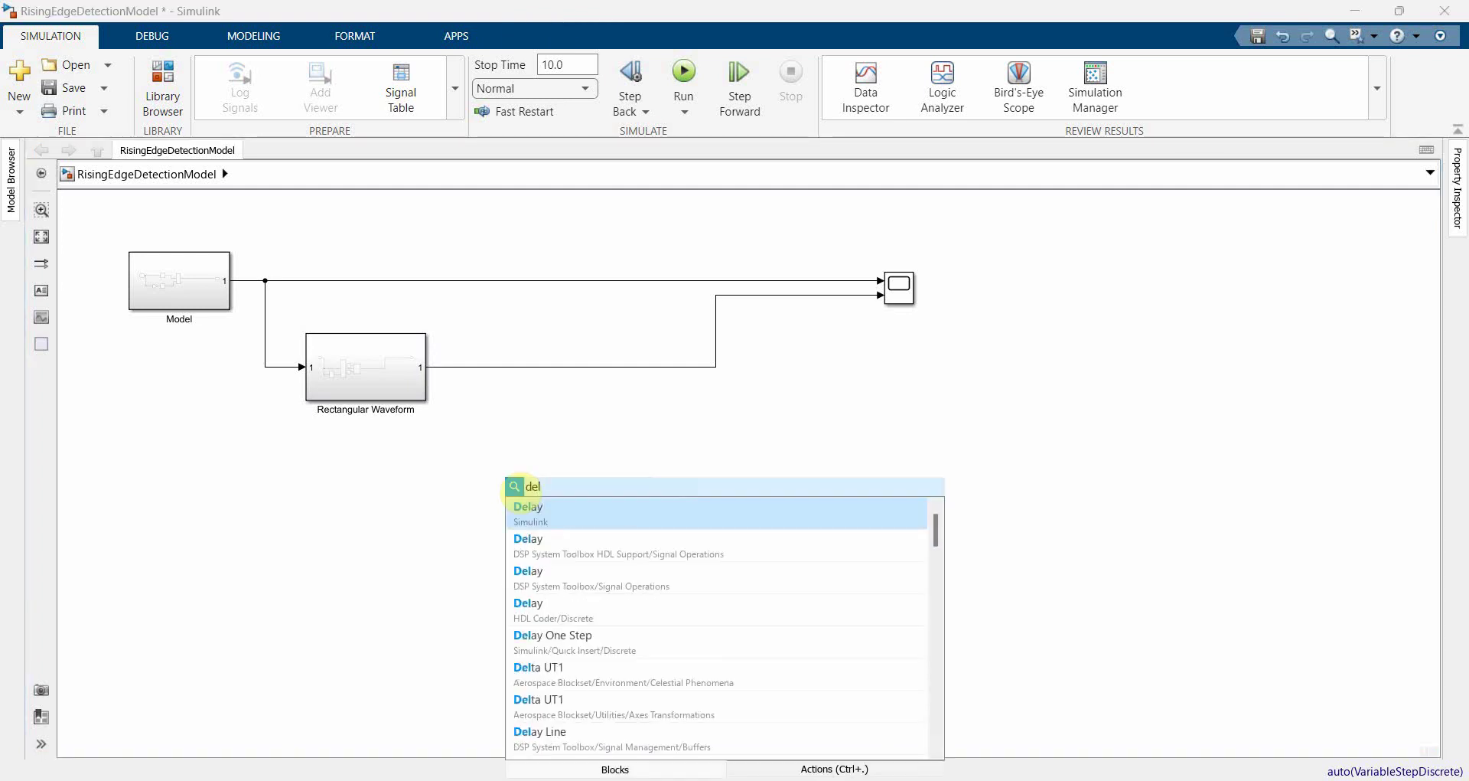
key(Return)
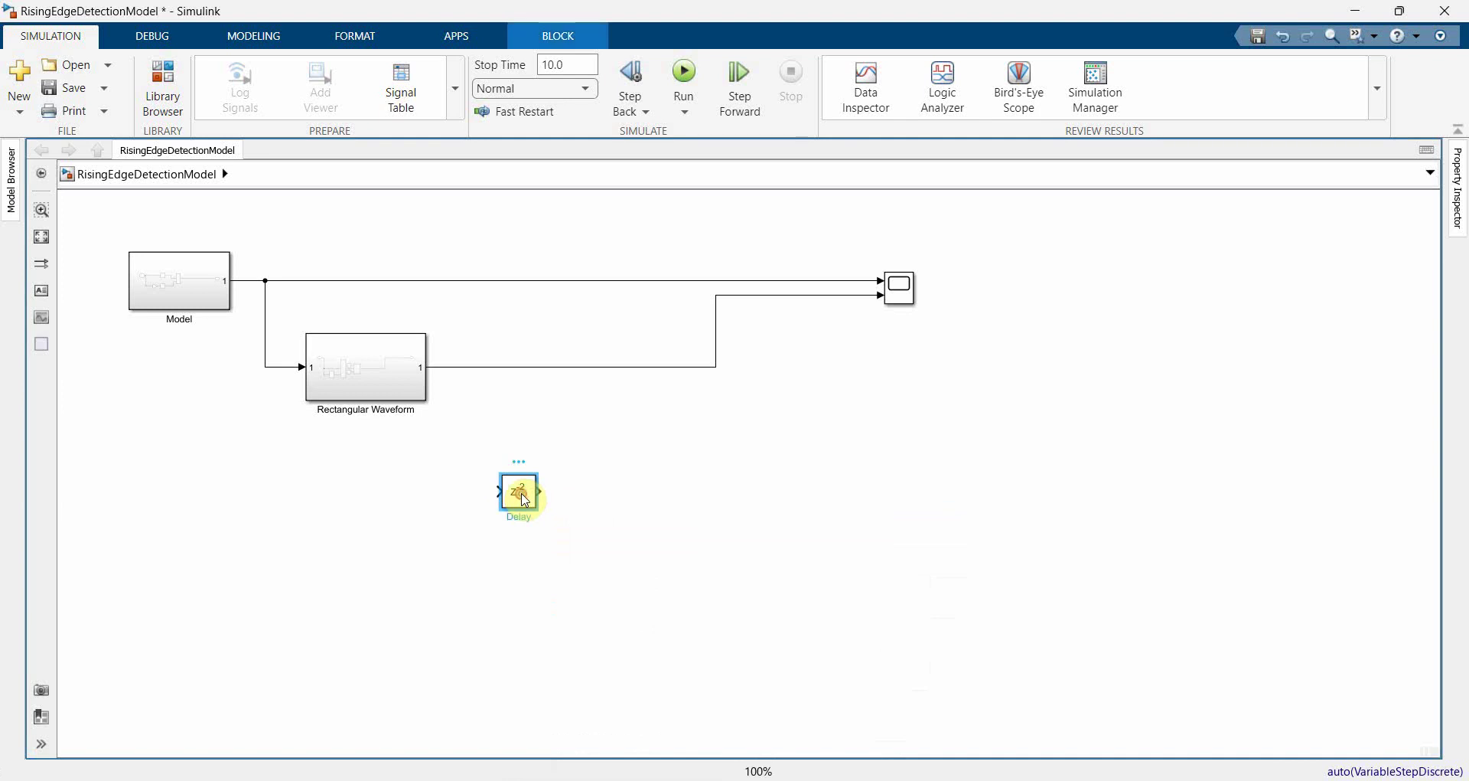
double_click(525, 500)
double_click(814, 409)
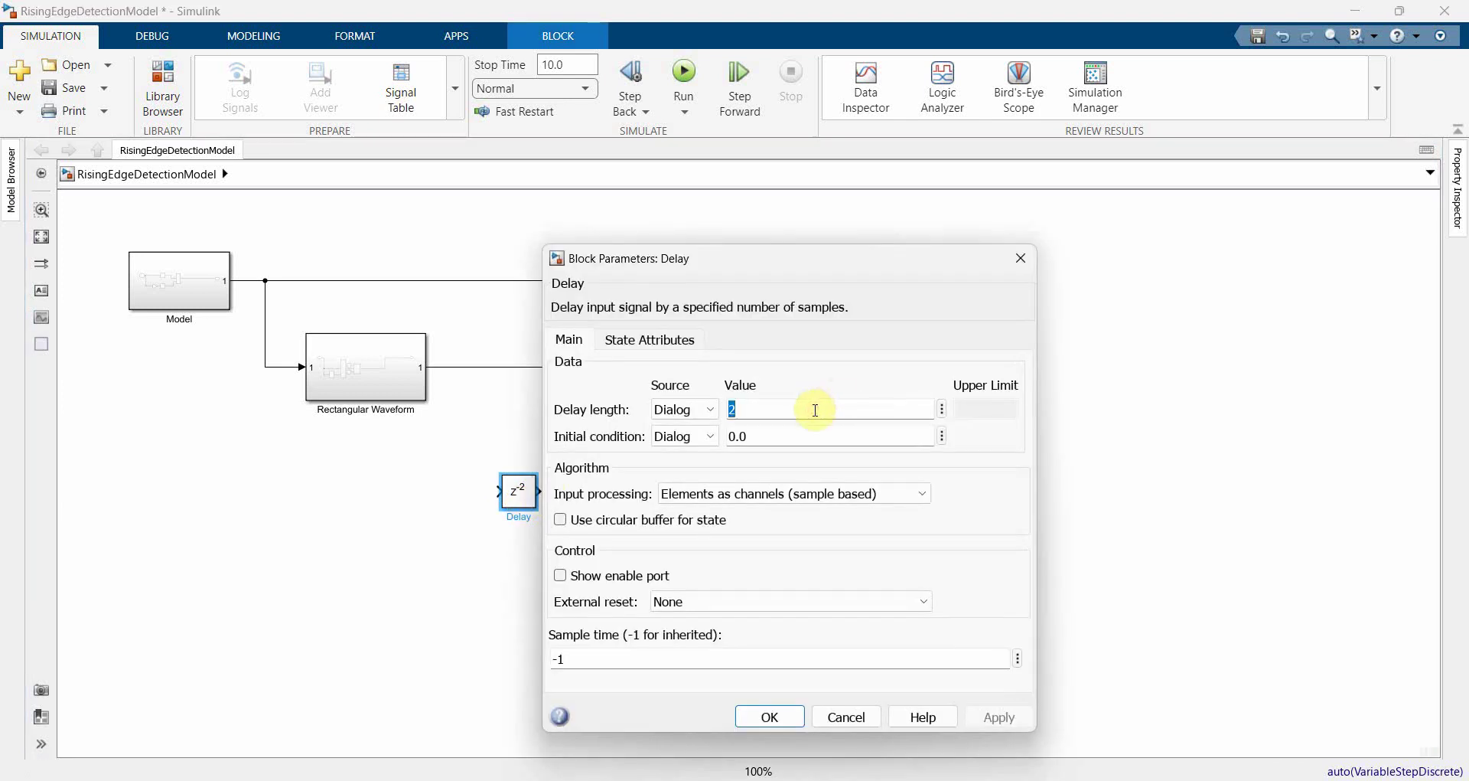
text(1)
key(Return)
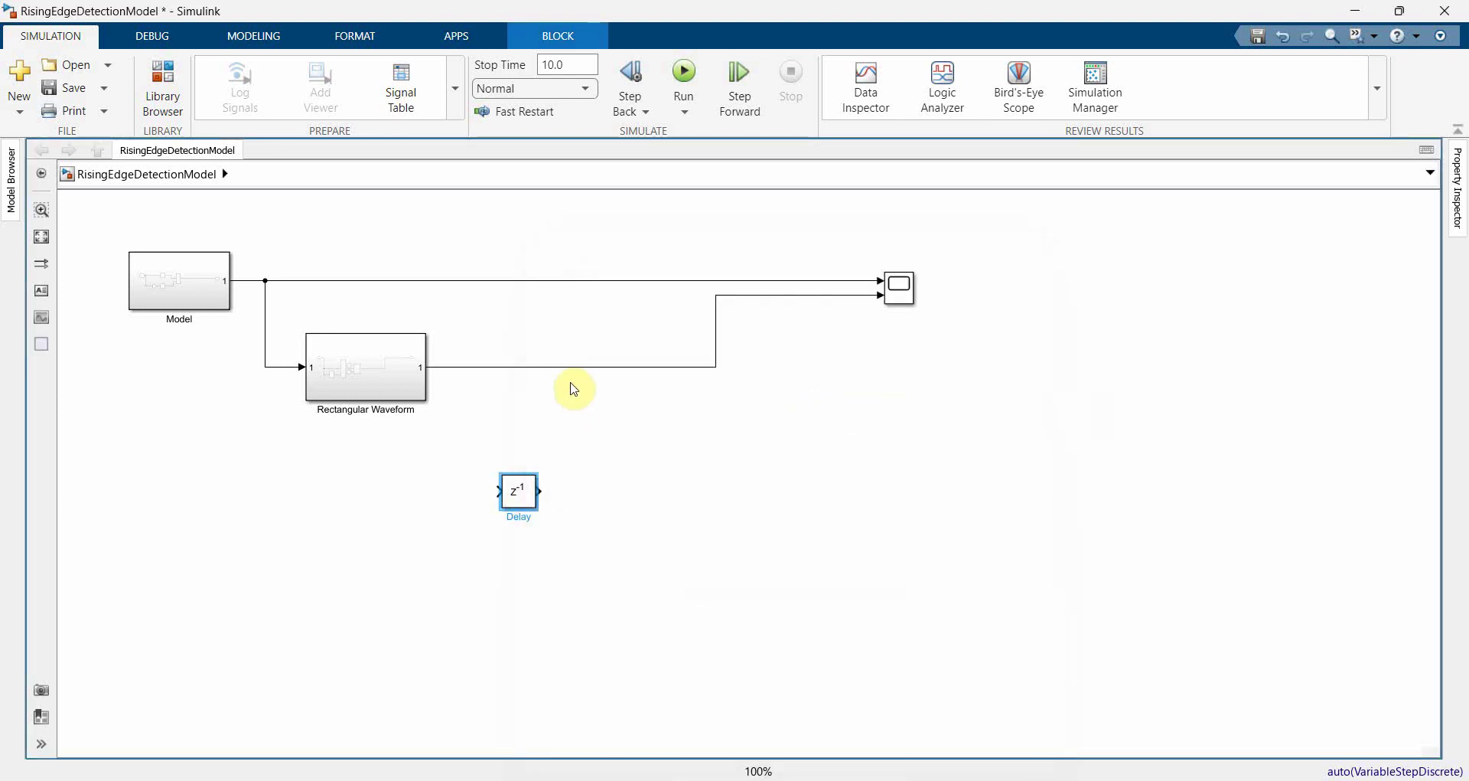
Branch the Rectangular Waveform output signal to the Delay block's input and shift the Delay slightly clear of the branch
drag(530, 493, 479, 366)
click(534, 485)
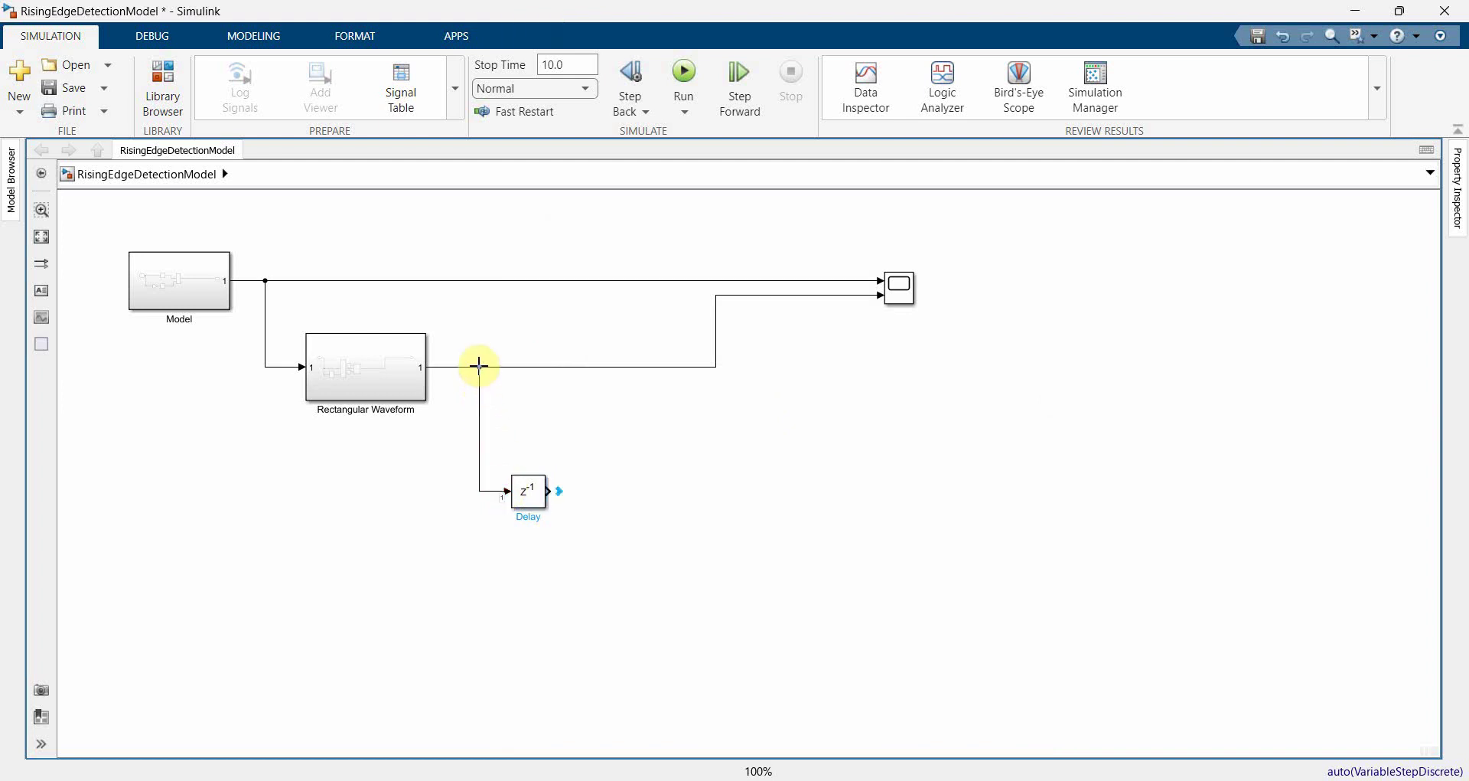
click(639, 449)
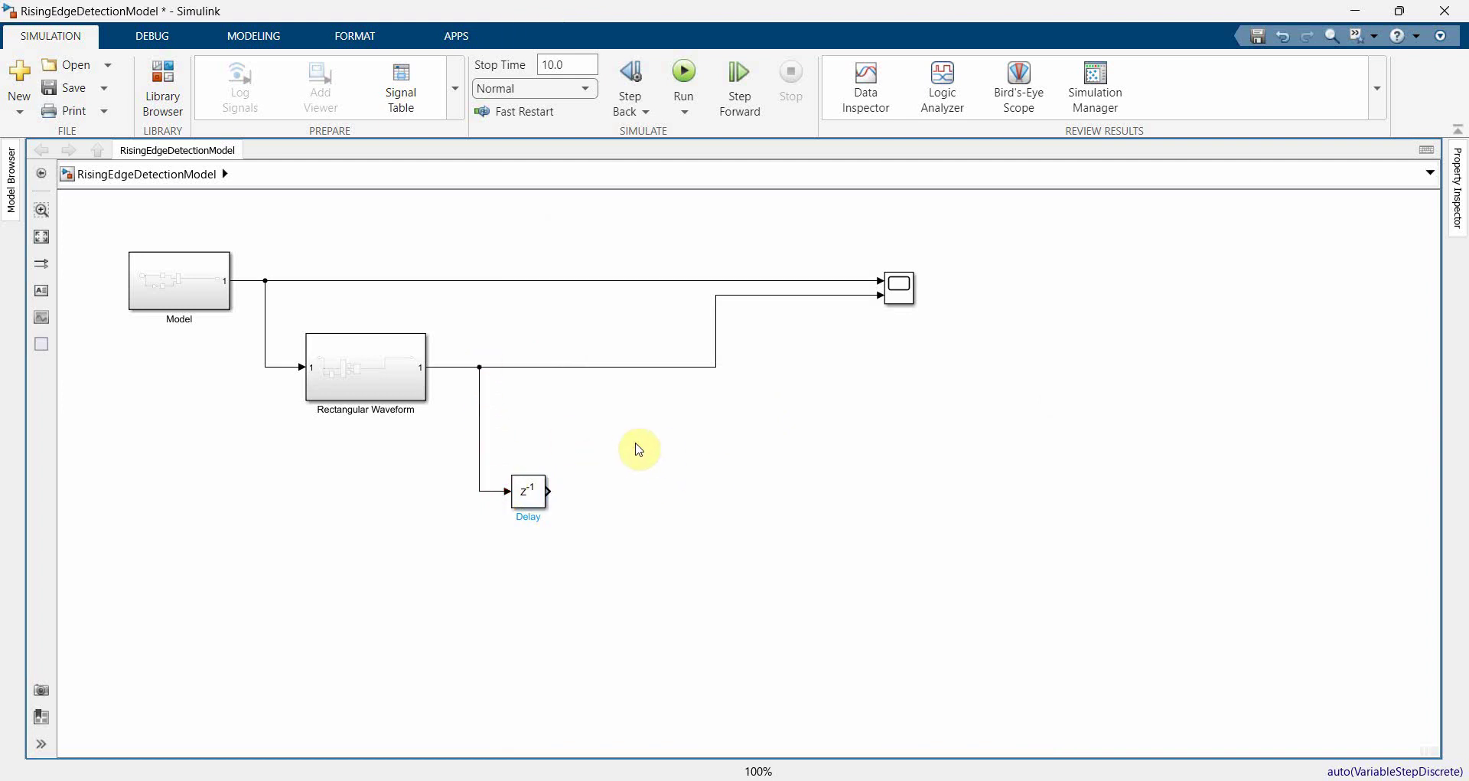
double_click(639, 449)
text(delay)
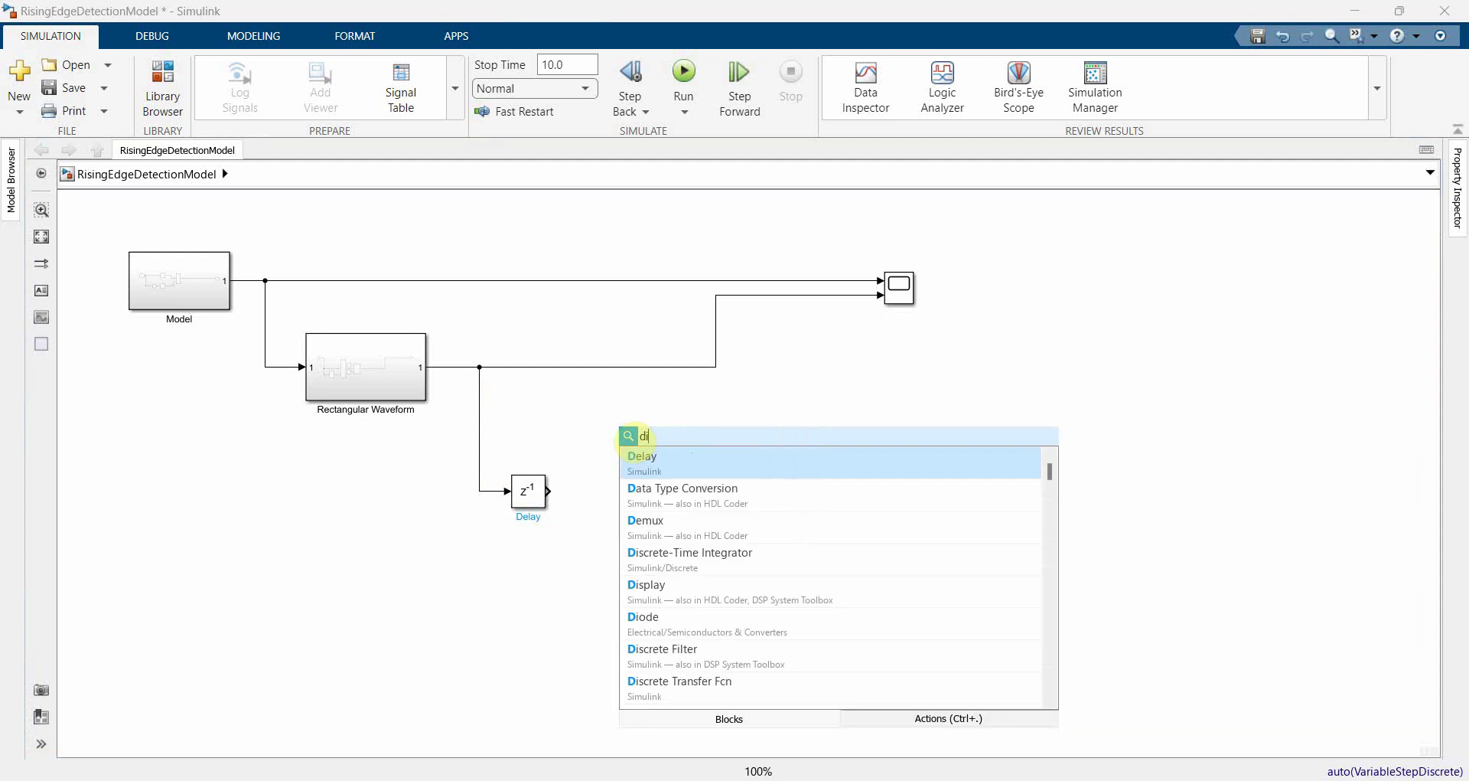
key(Return)
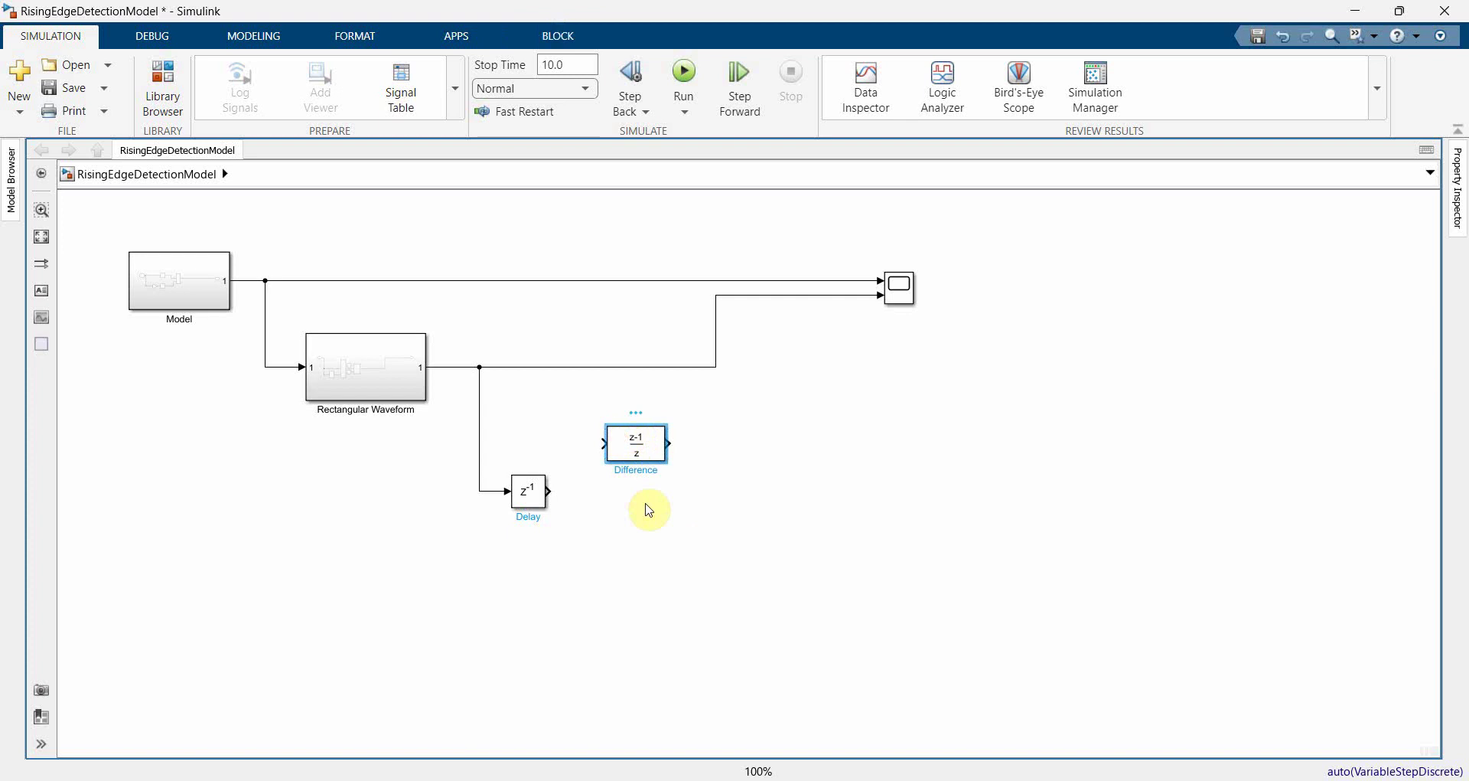
click(620, 502)
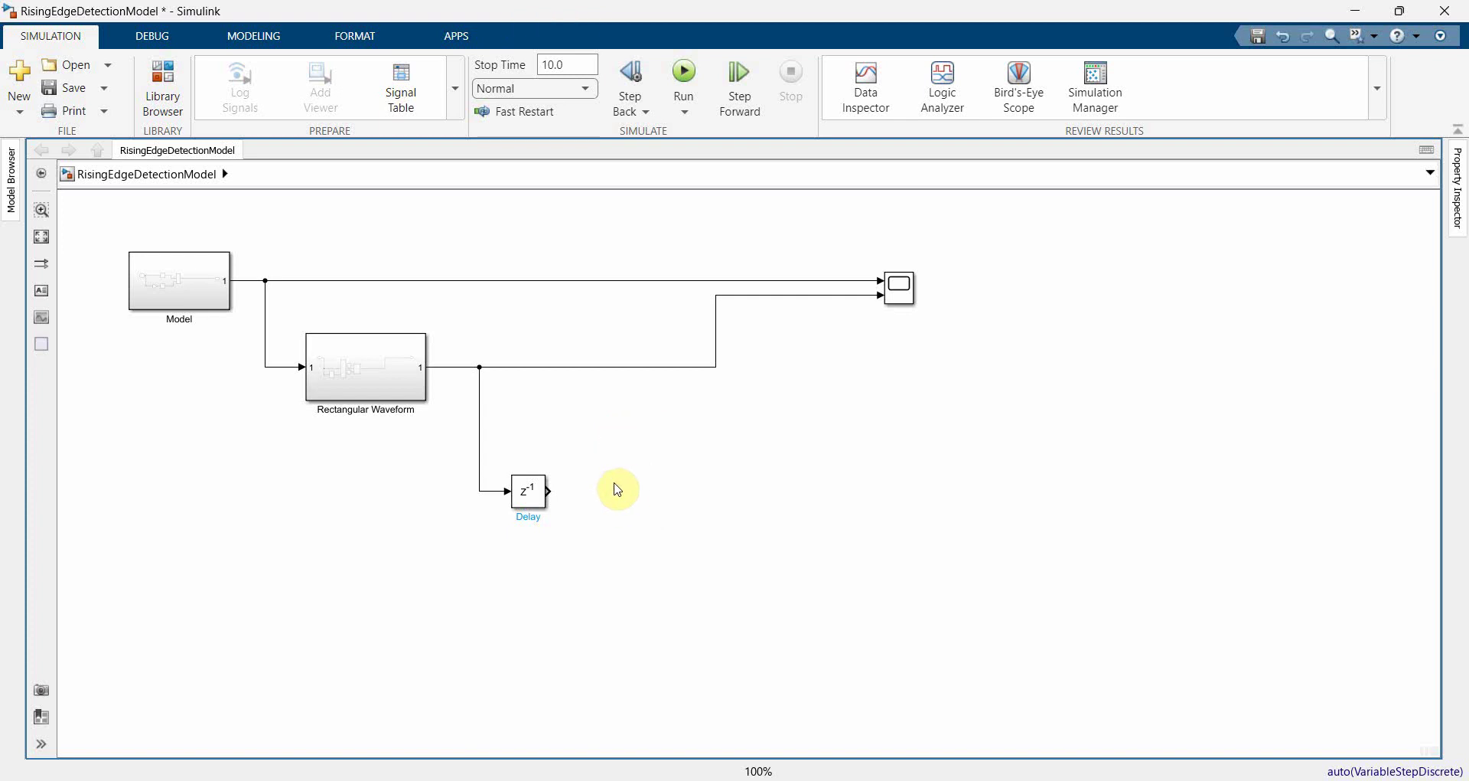
Add a Minus block beside the Delay and connect the Delay output to its negative input
double_click(616, 490)
text(minu)
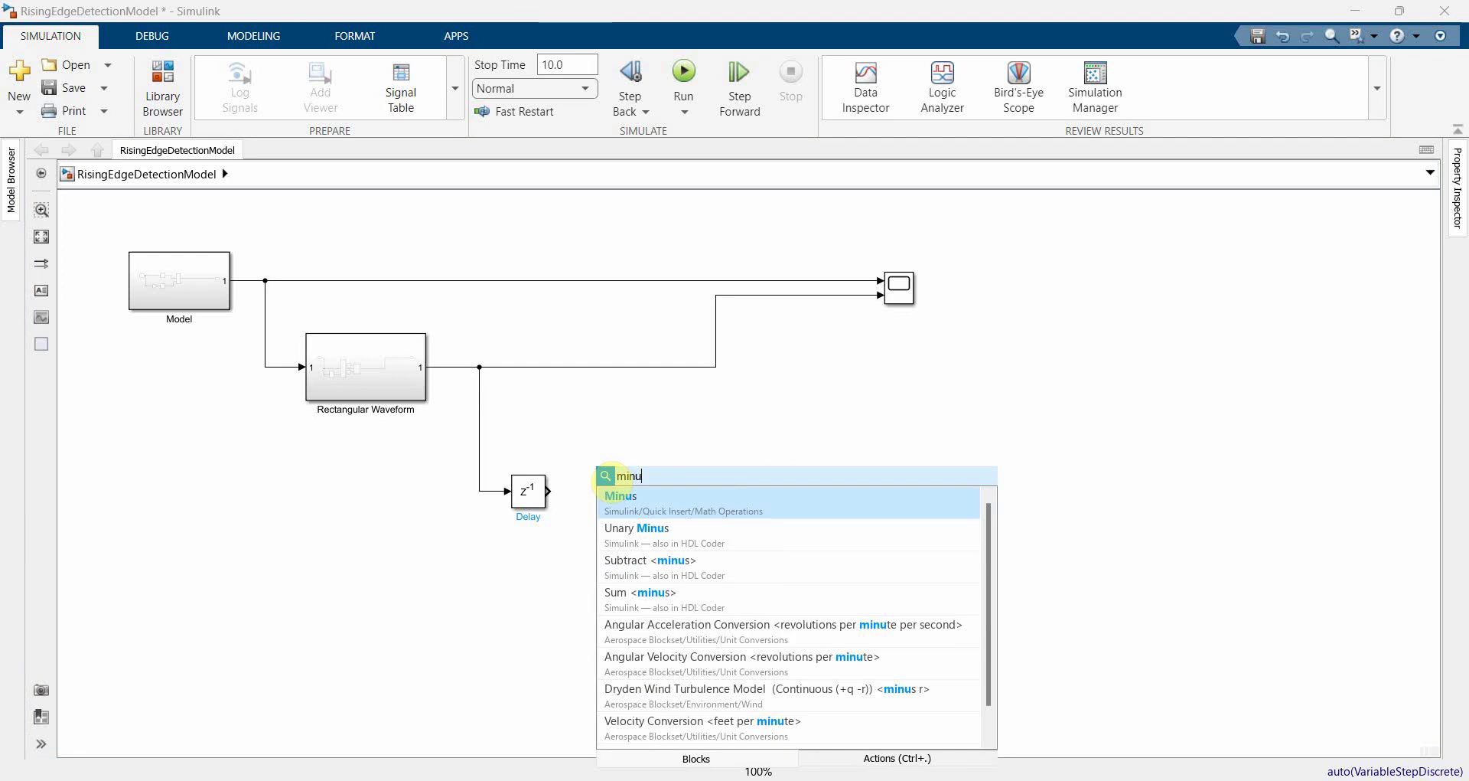
key(Return)
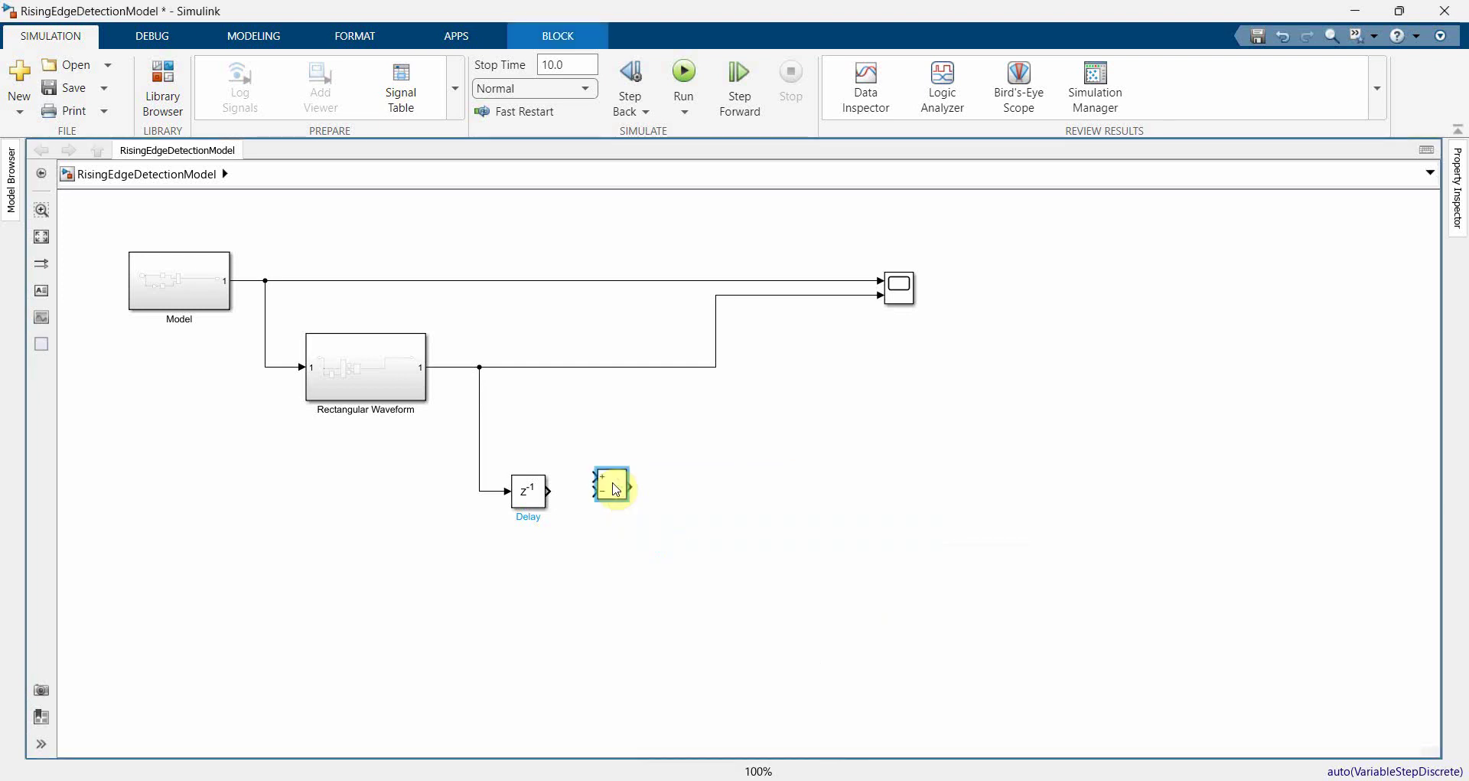
drag(616, 490, 597, 492)
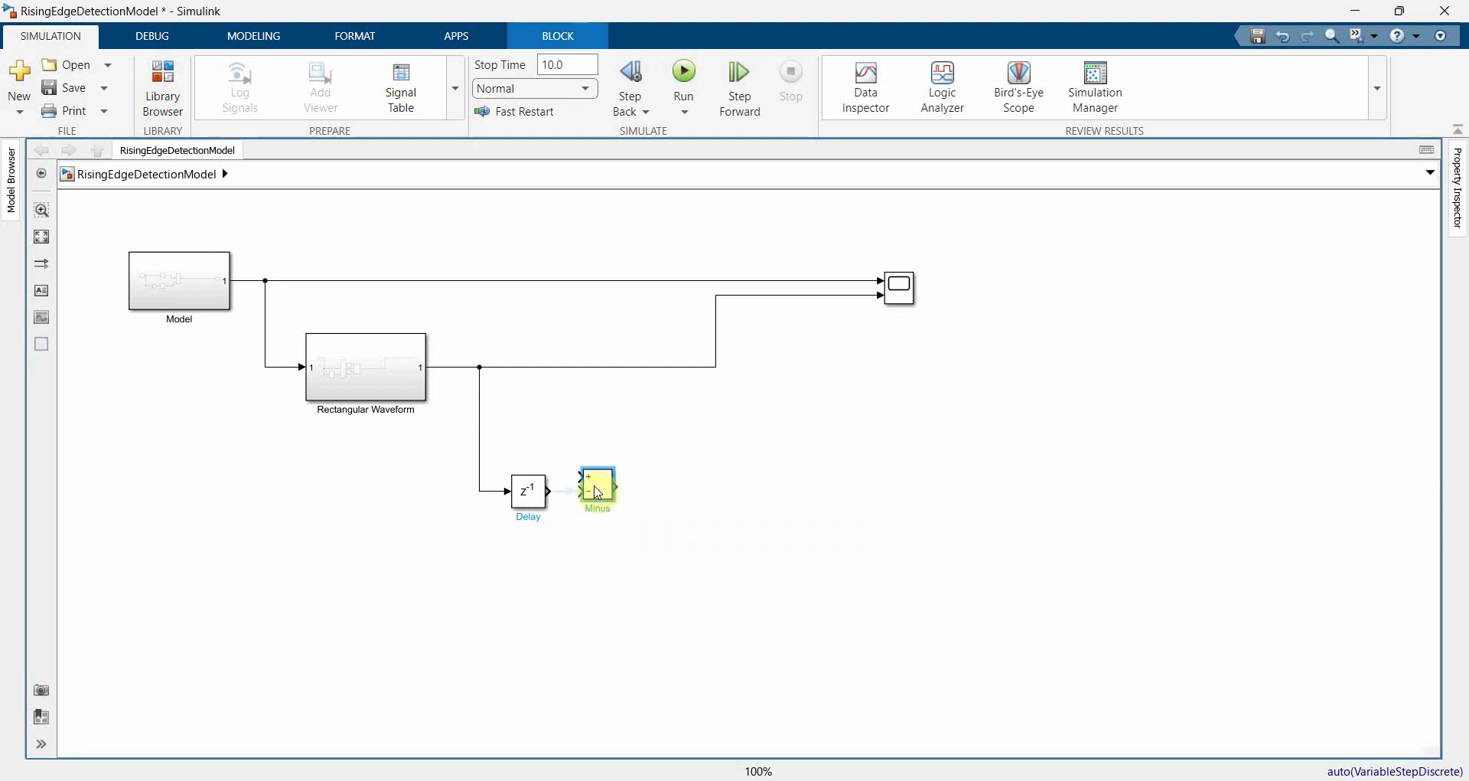
drag(548, 490, 579, 491)
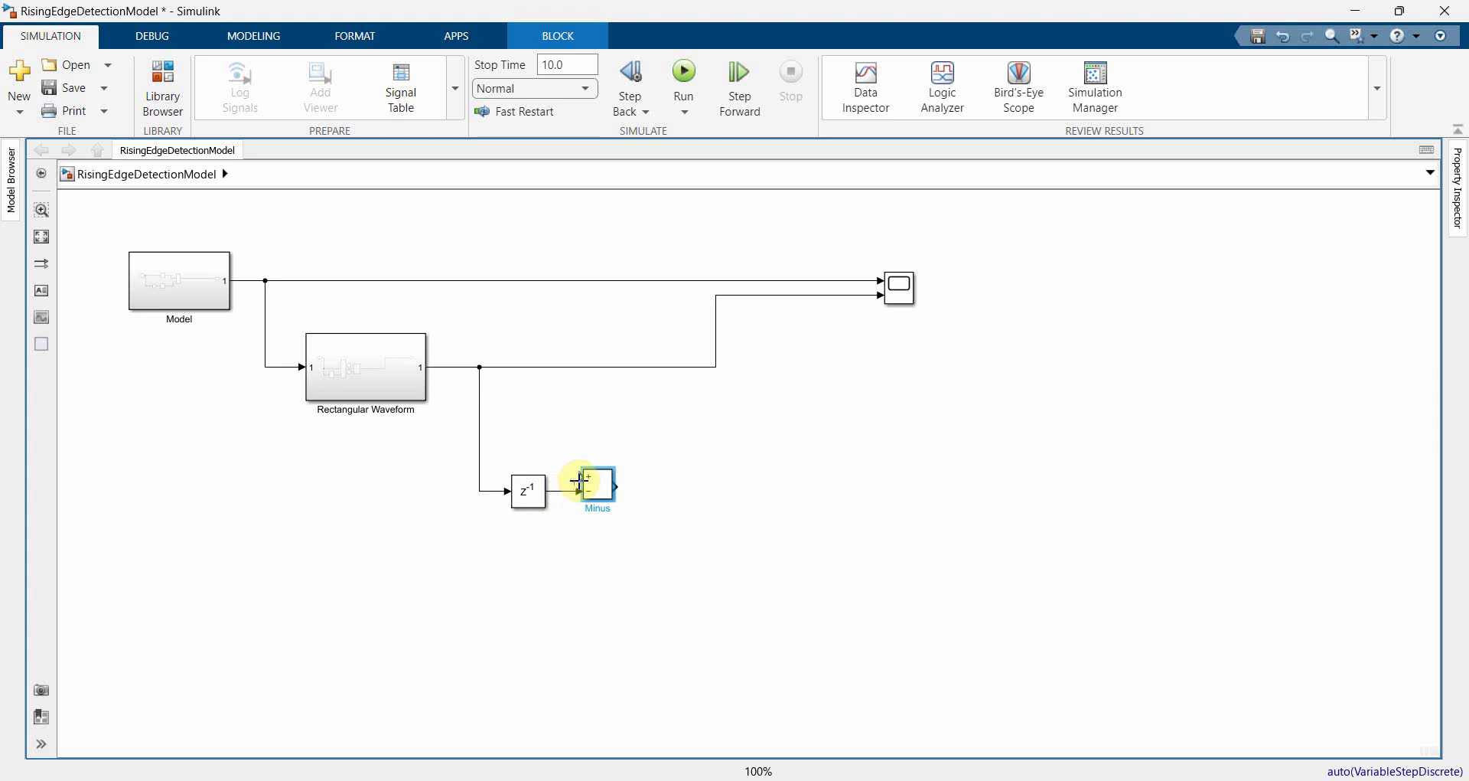
Enlarge the Minus block and connect its positive input to the undelayed Rectangular Waveform signal
drag(614, 467, 484, 459)
drag(597, 472, 599, 479)
drag(479, 459, 479, 463)
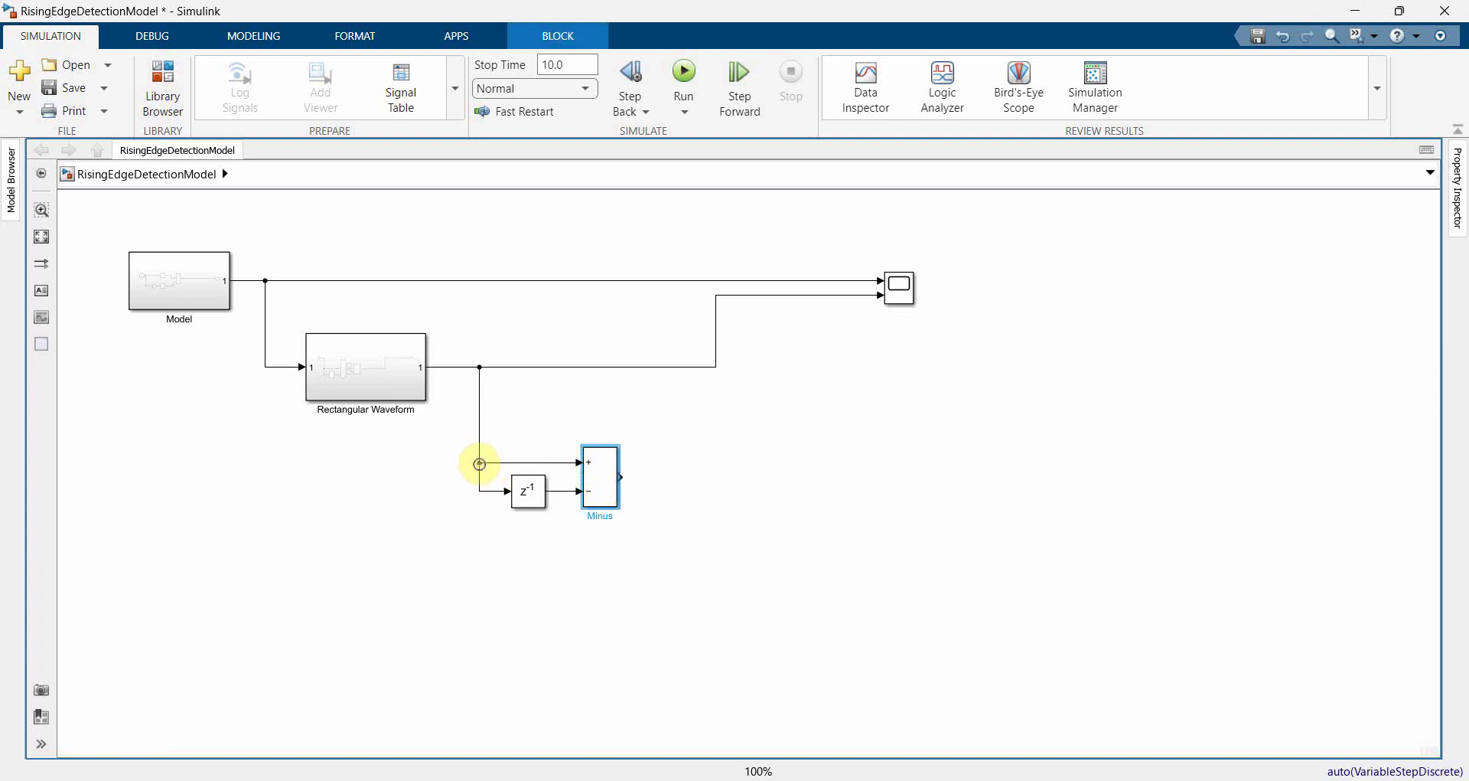
click(771, 468)
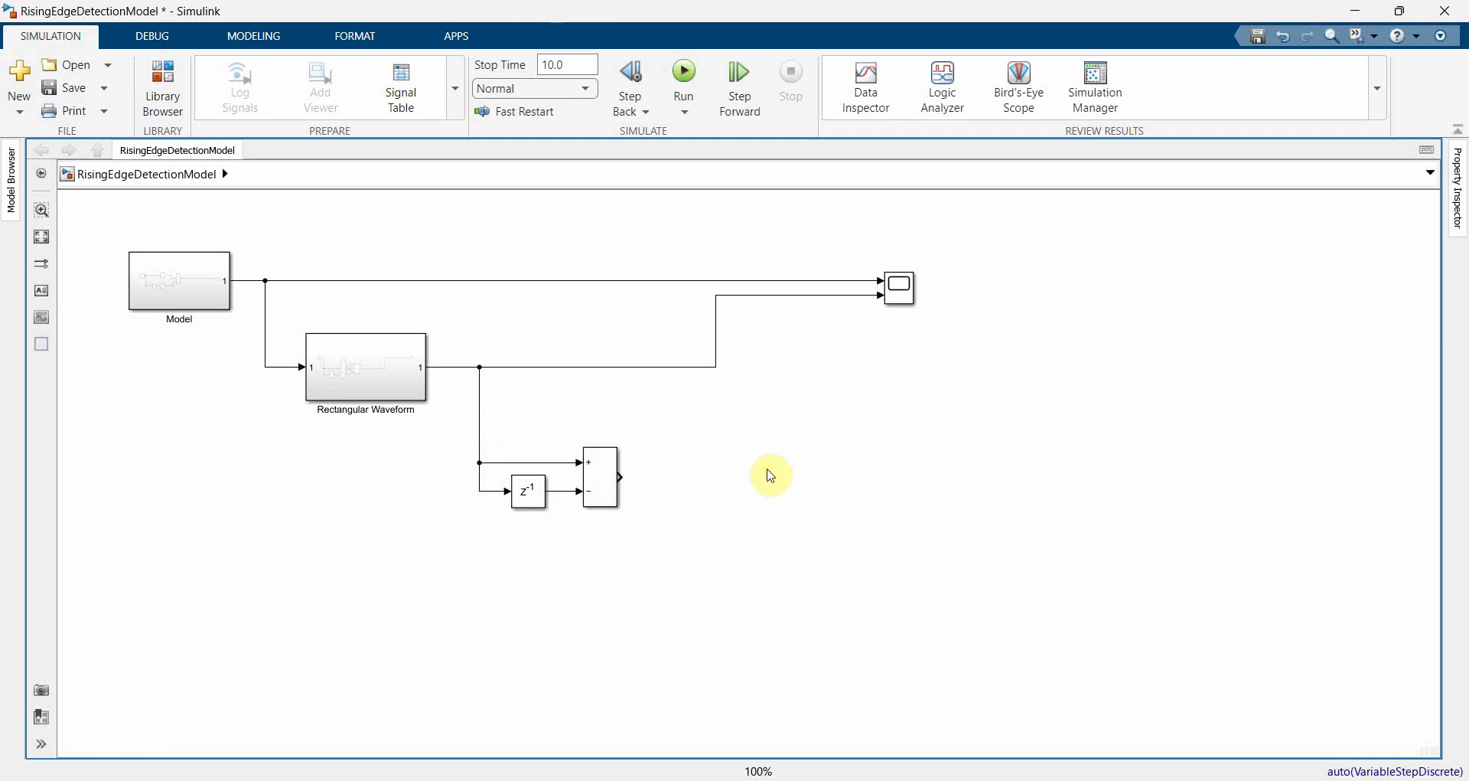
Add a Switch block after the Minus block and feed the Minus output into its first and second inputs
double_click(767, 478)
text(swi)
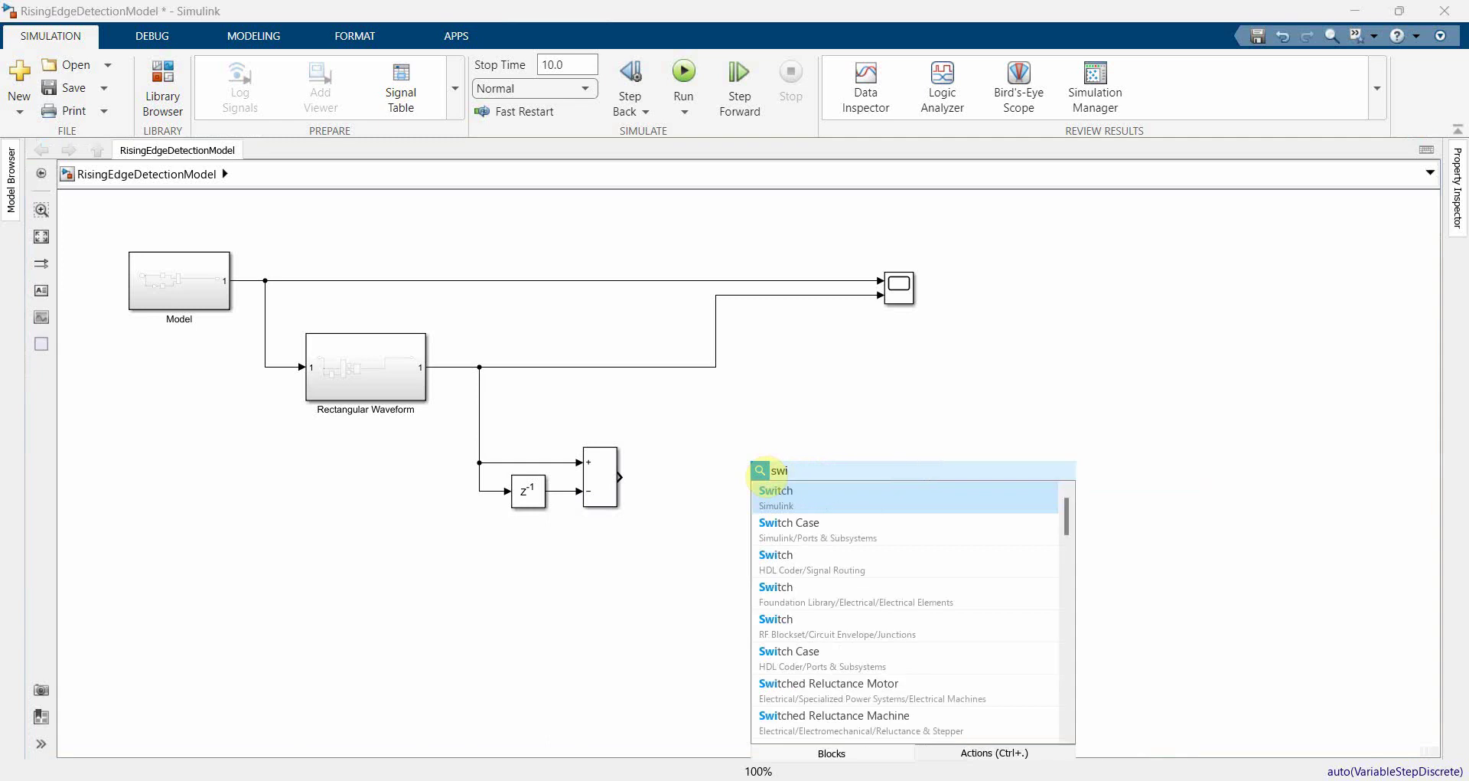
key(Return)
drag(765, 478, 637, 476)
click(656, 475)
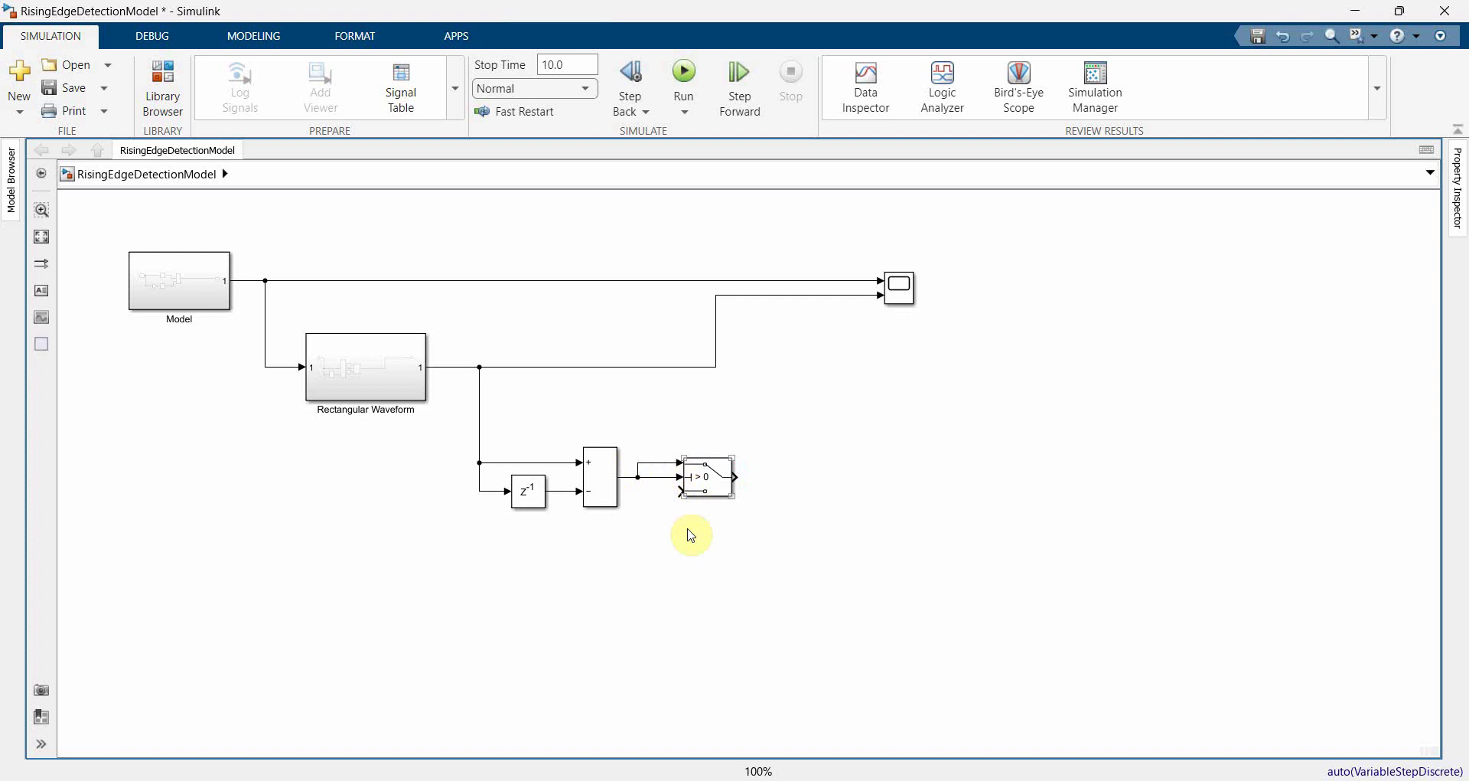
Add a Constant block below the Minus output and connect it to the Switch's third input
double_click(638, 536)
text(coin)
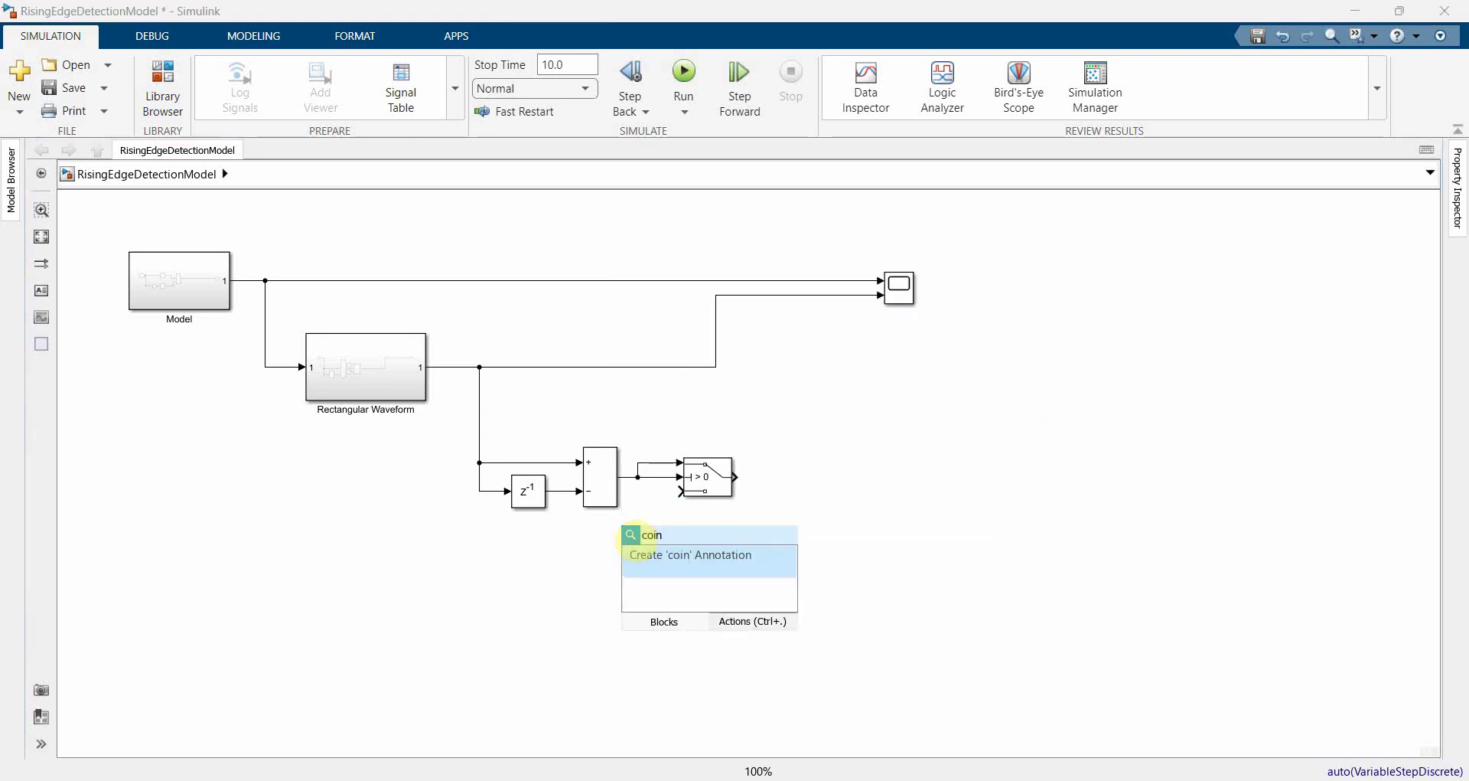
key(BackSpace)
key(BackSpace)
text(nst)
key(Return)
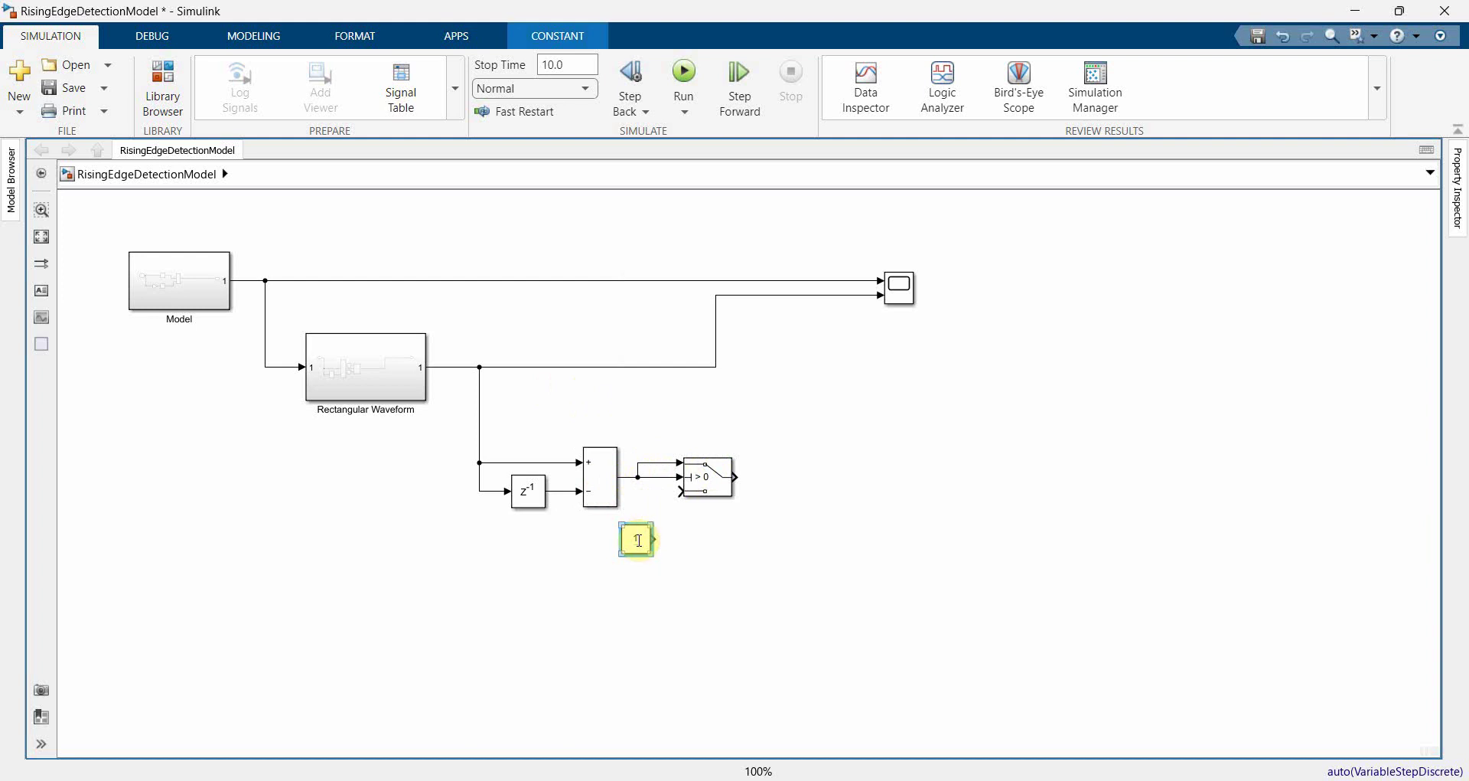
drag(639, 544, 641, 510)
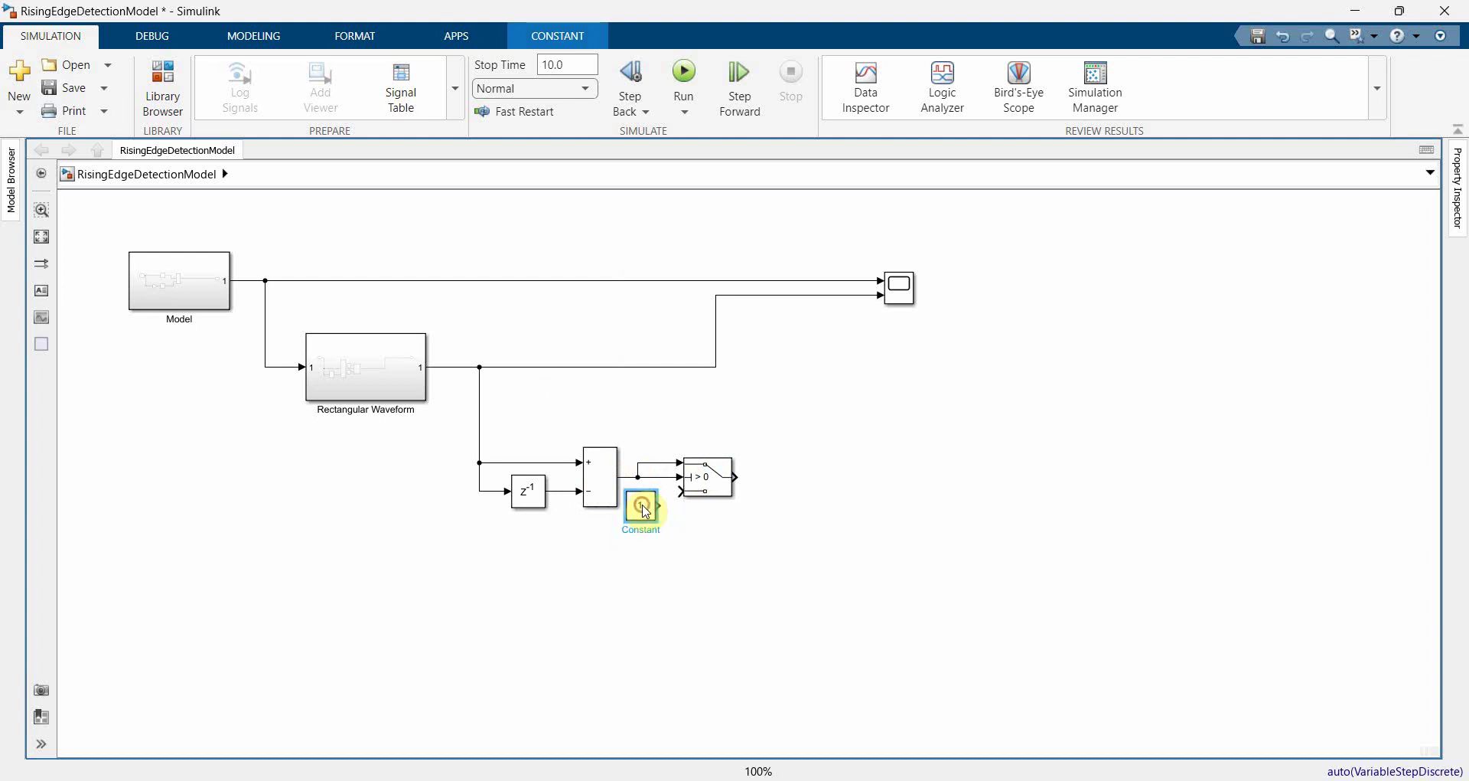
click(700, 483)
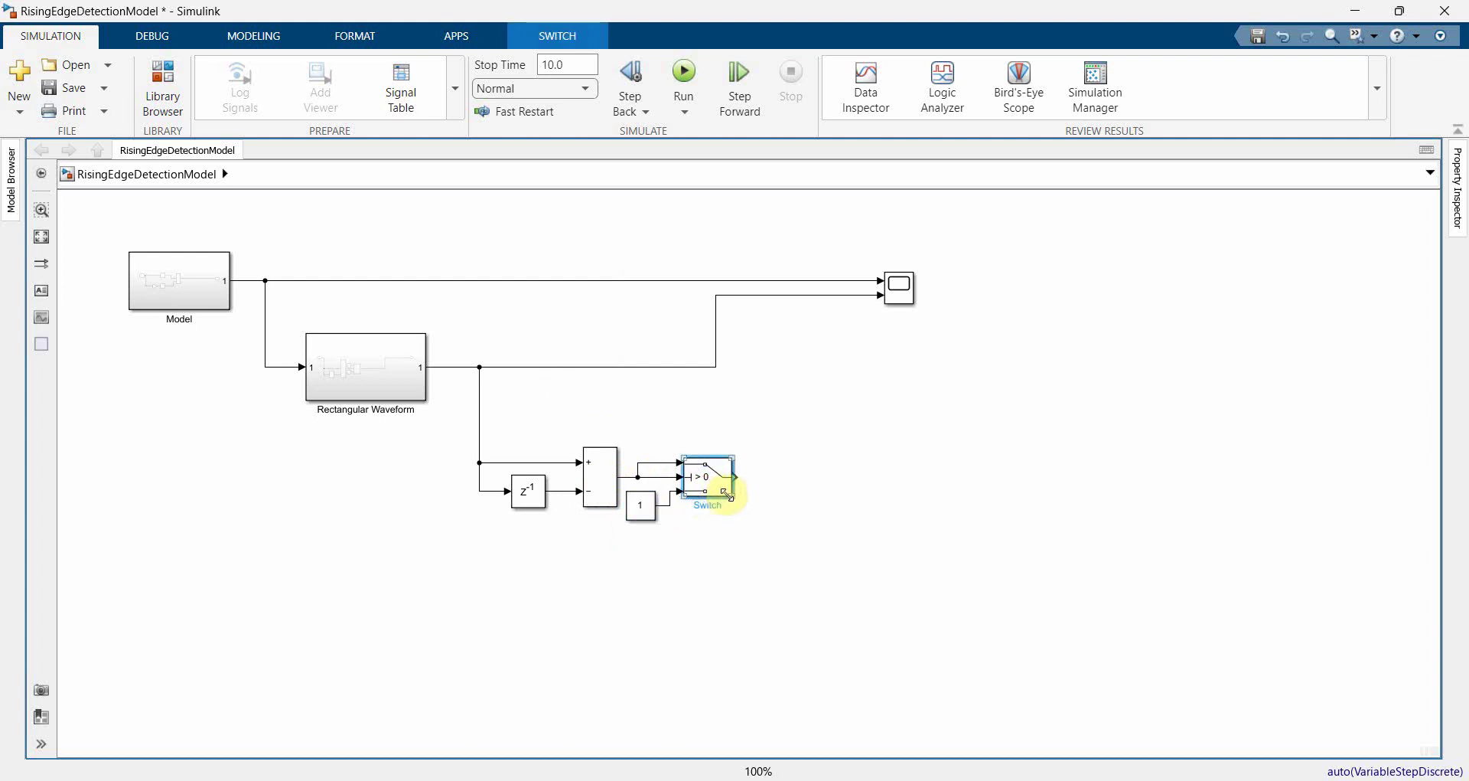
Make the Switch block taller and set the Constant value to 0
drag(731, 496, 721, 519)
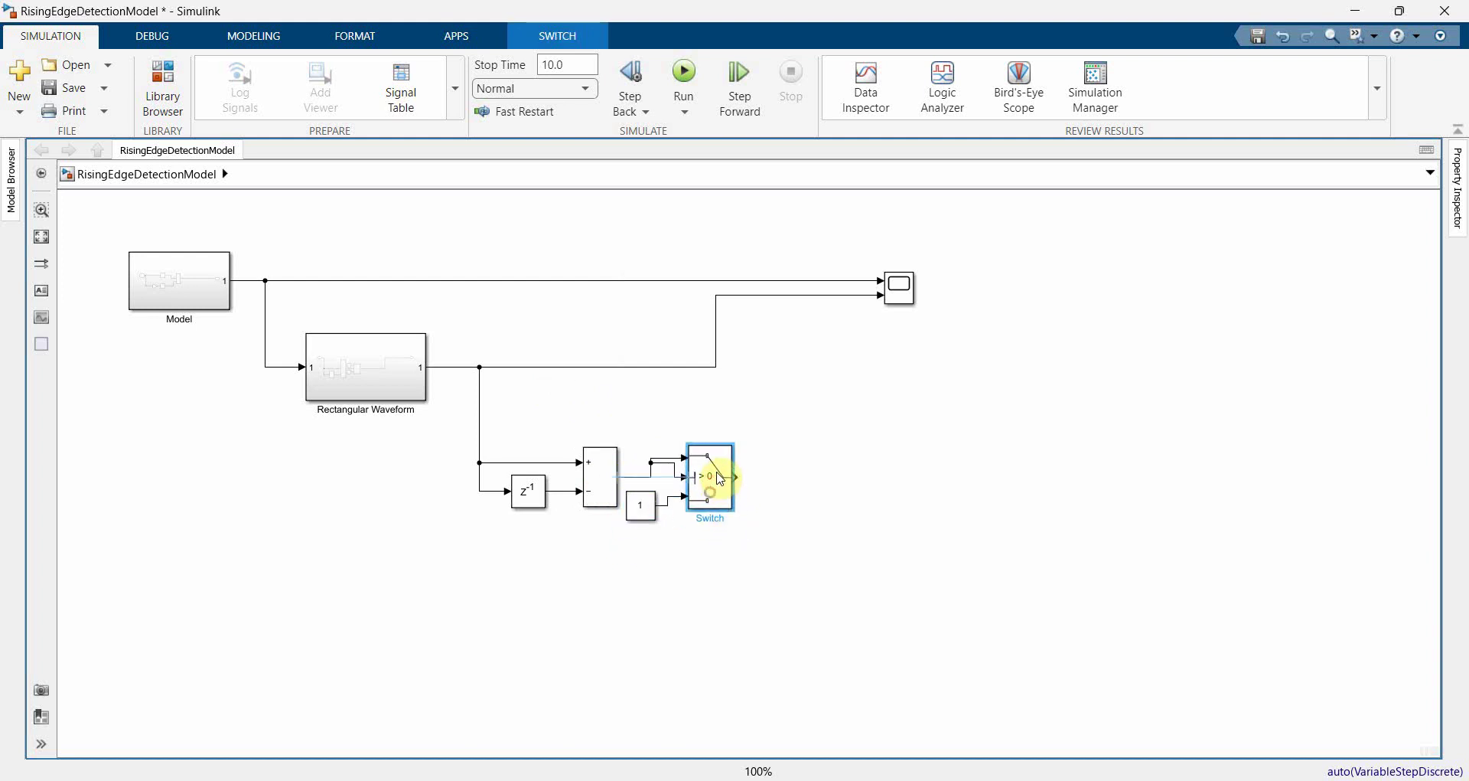
double_click(645, 509)
text(0)
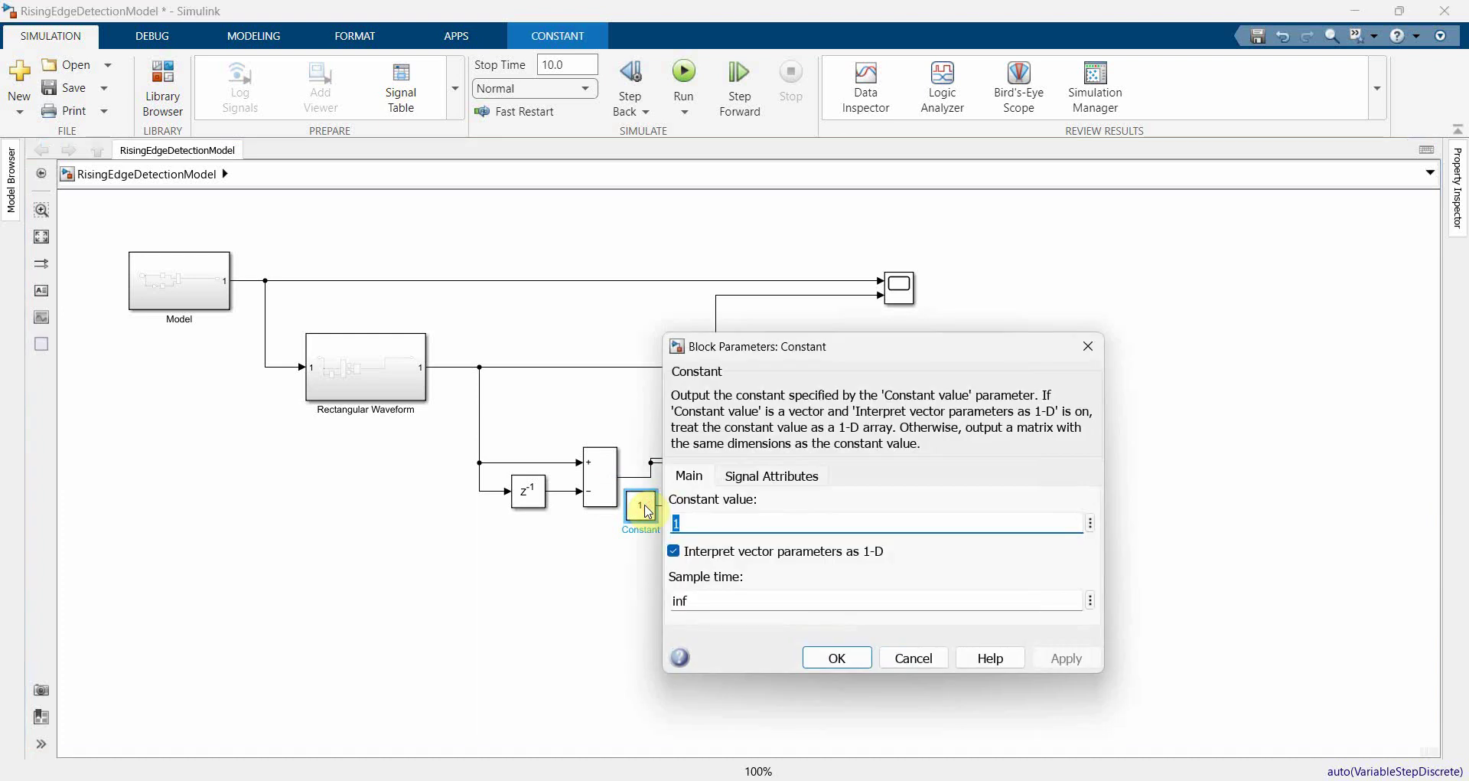
key(Return)
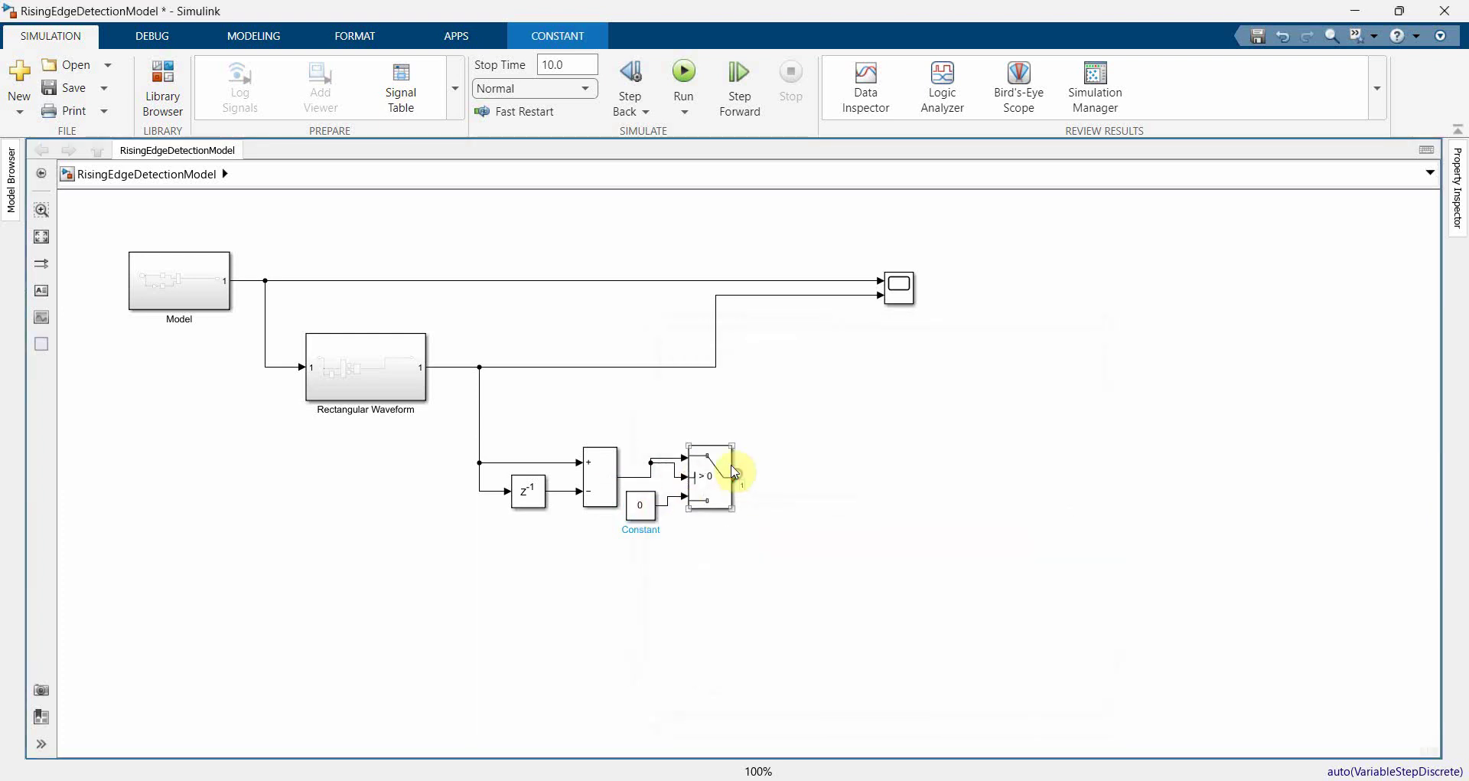
Enlarge the Switch block further and align it with the Minus and Constant blocks so their signal lines run straight
click(727, 473)
drag(732, 445, 756, 369)
drag(733, 430, 730, 469)
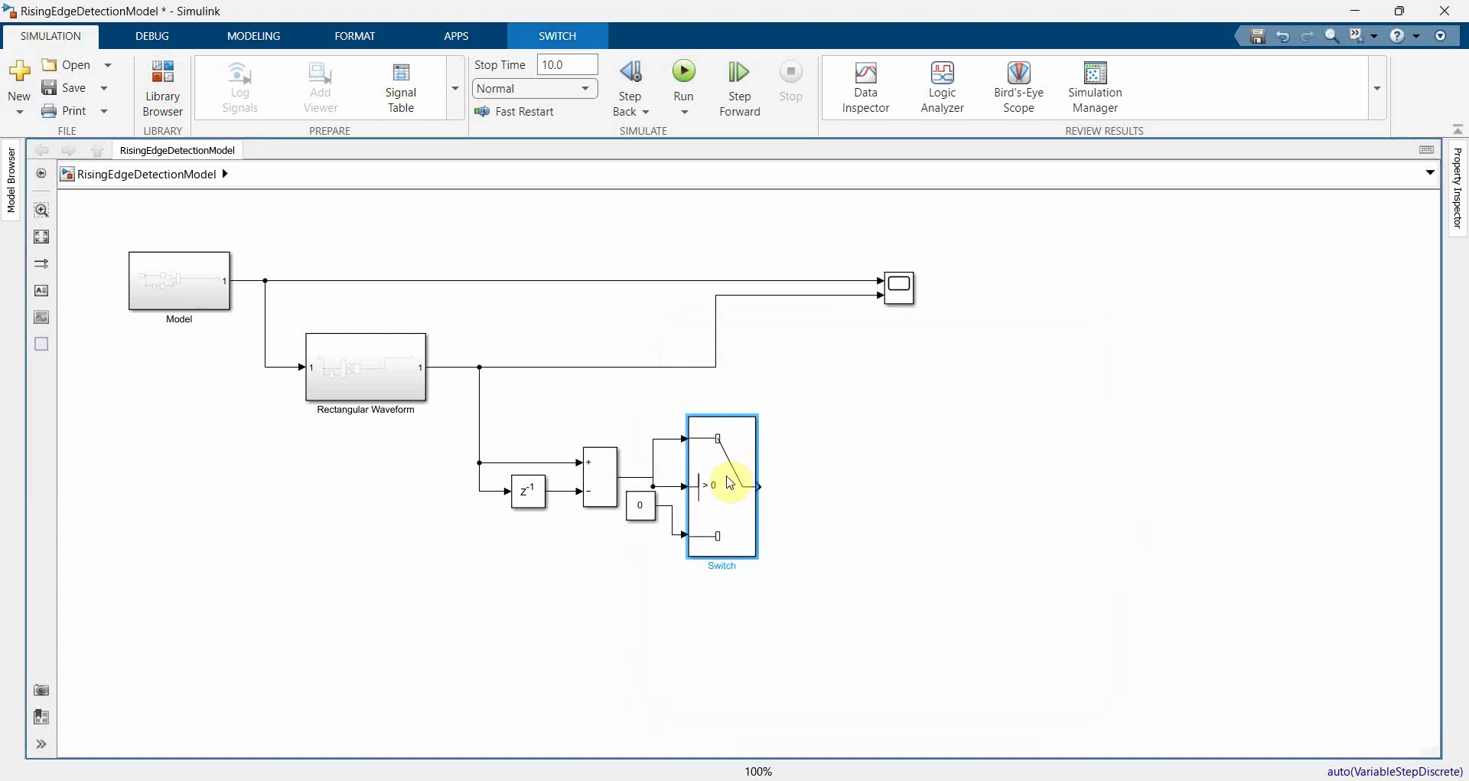
drag(644, 518, 643, 535)
click(714, 482)
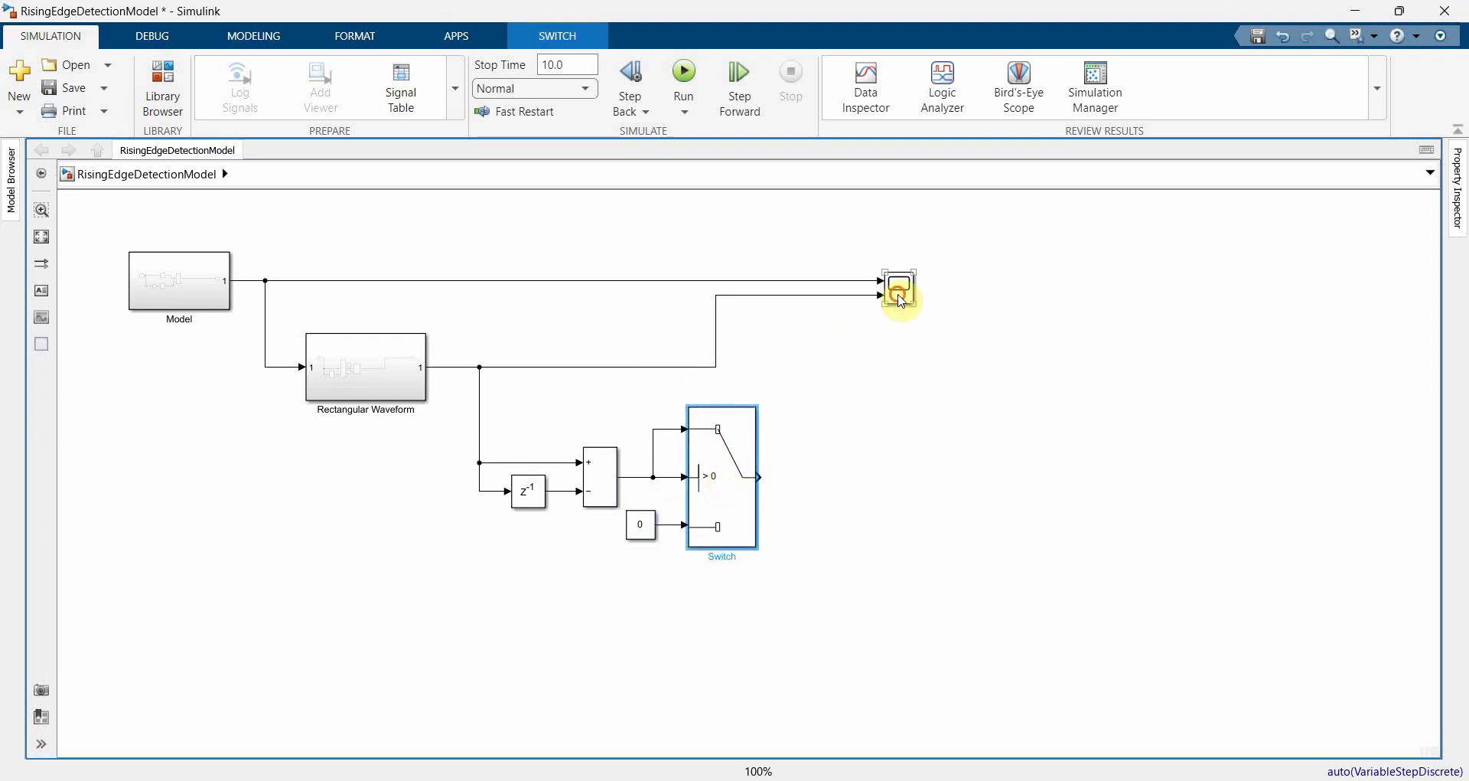
Move and enlarge the Scope block, and configure it with 3 input ports and three vertically stacked displays
drag(893, 295, 972, 475)
drag(956, 417, 989, 384)
double_click(978, 365)
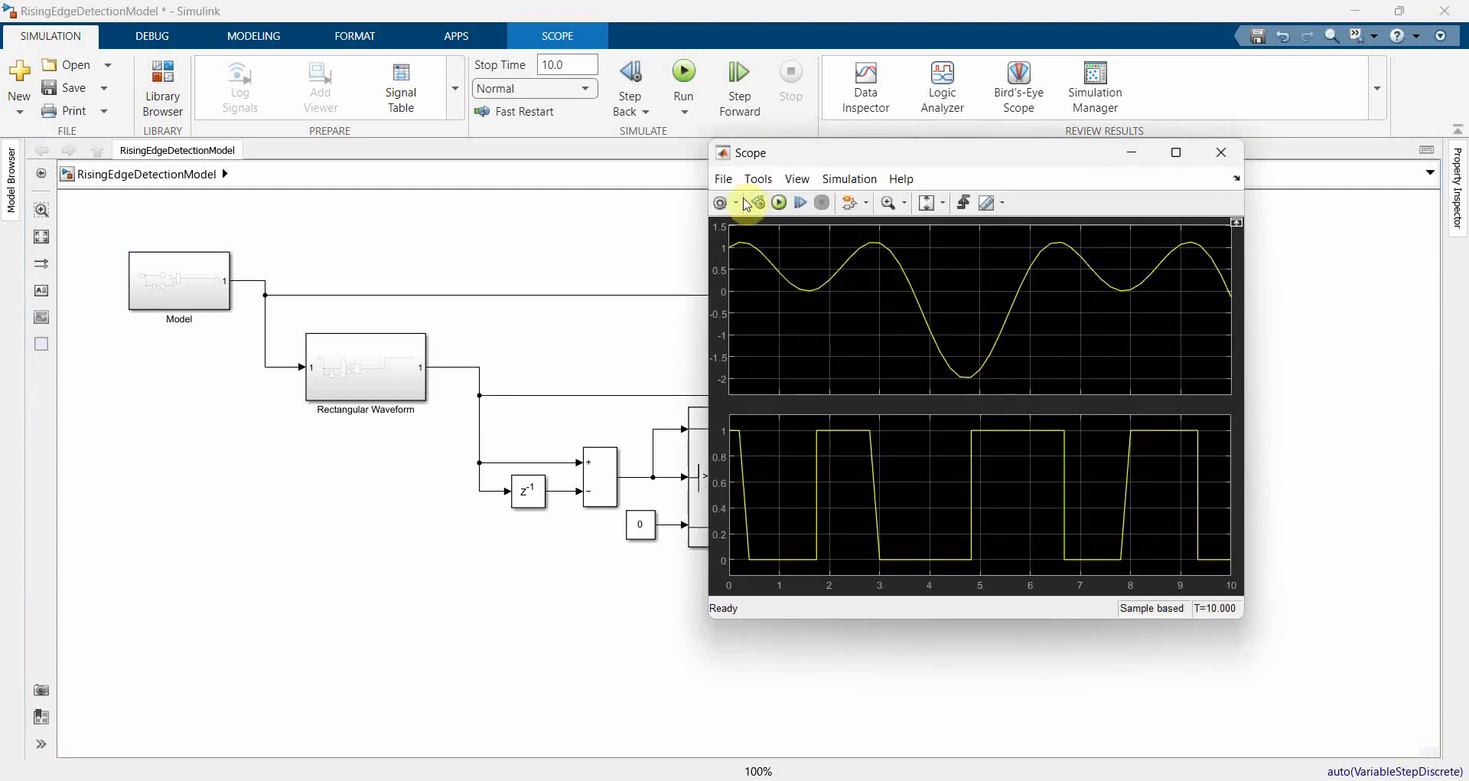
click(721, 203)
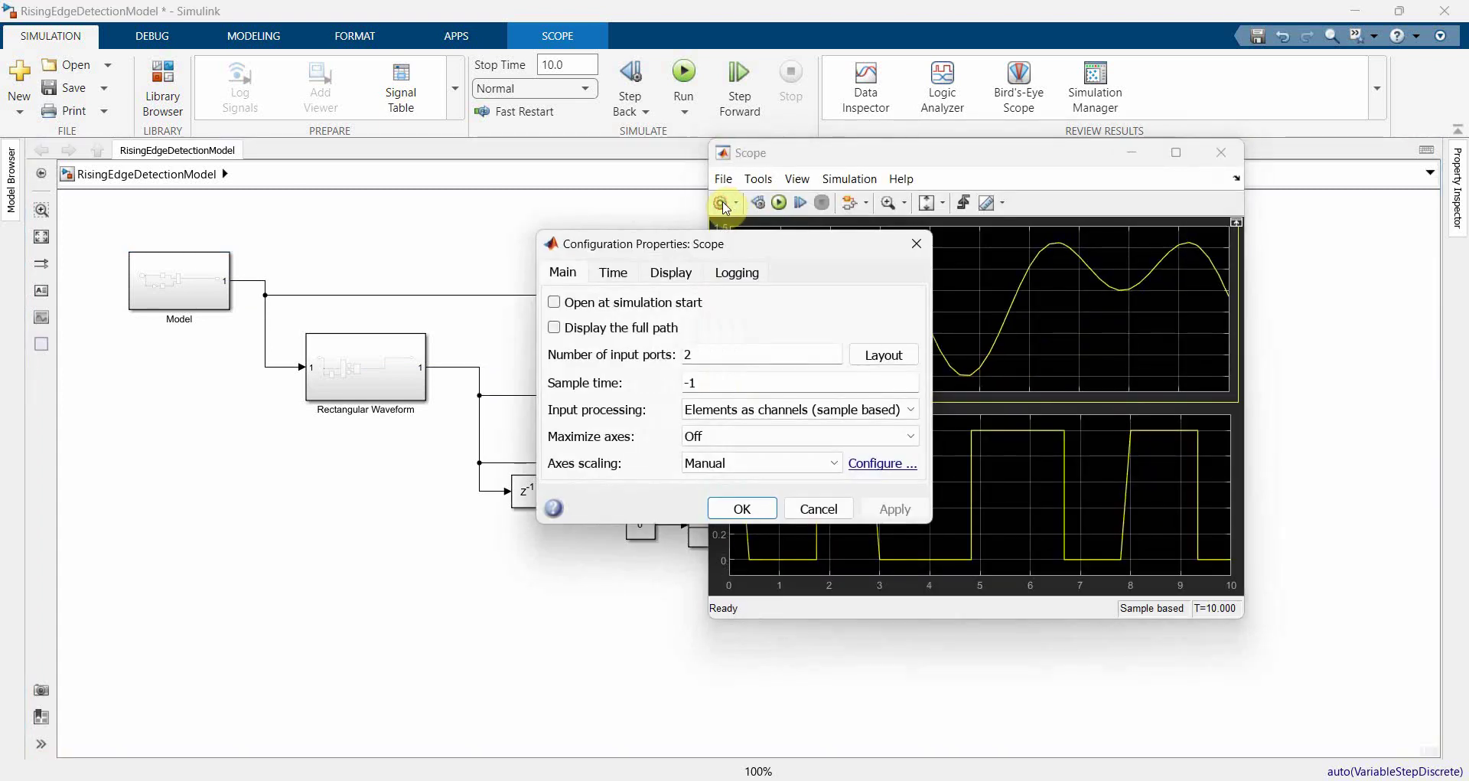
double_click(696, 355)
text(3)
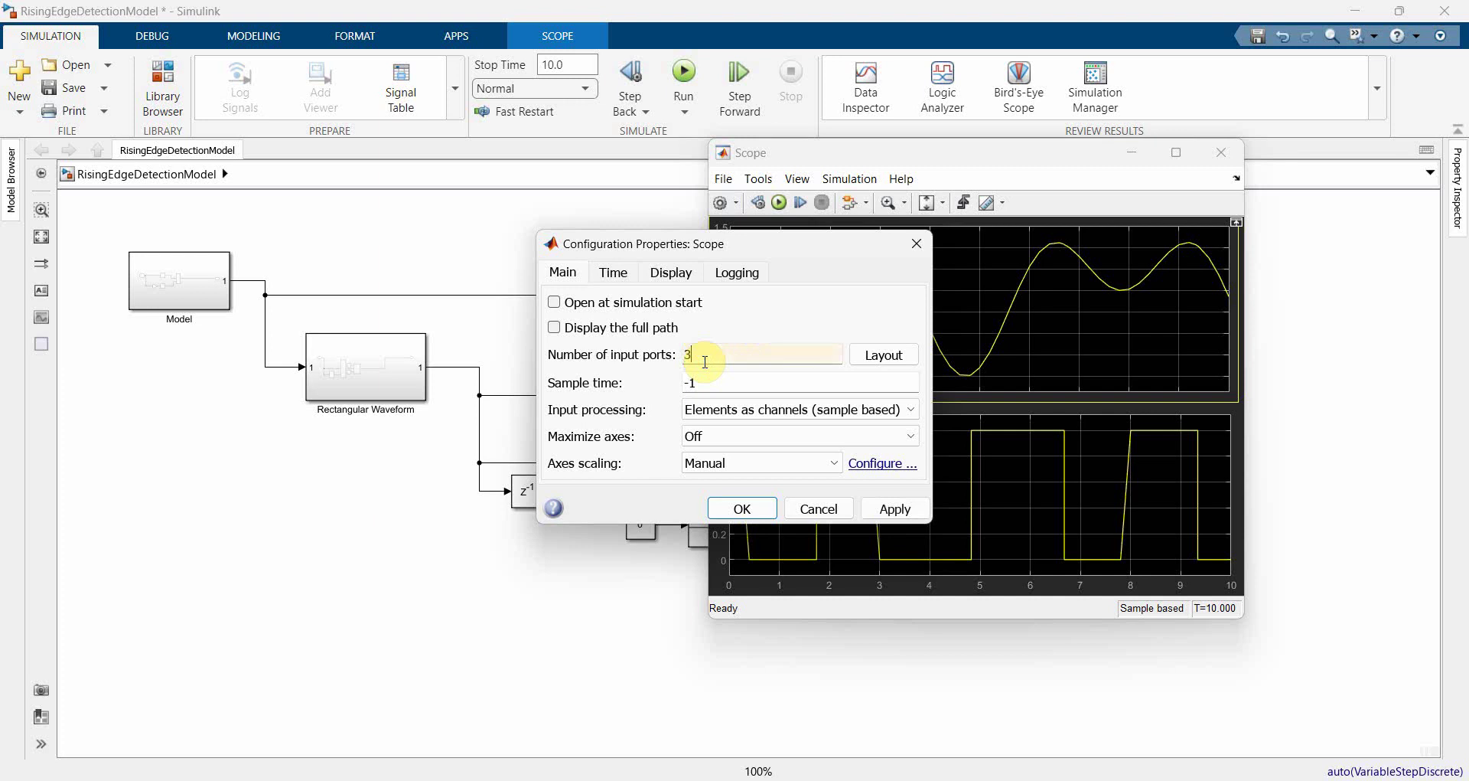
click(894, 356)
click(951, 419)
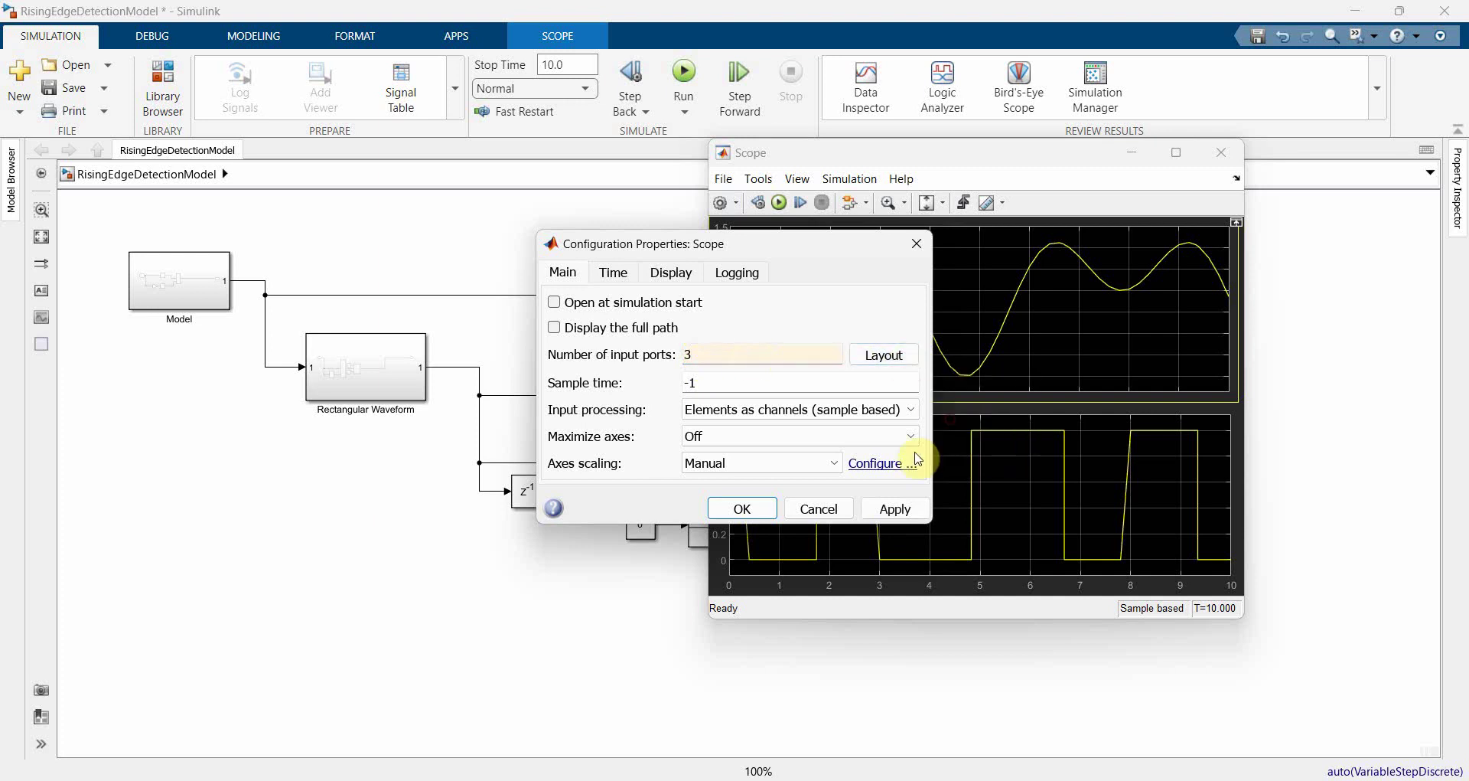
click(894, 508)
click(739, 508)
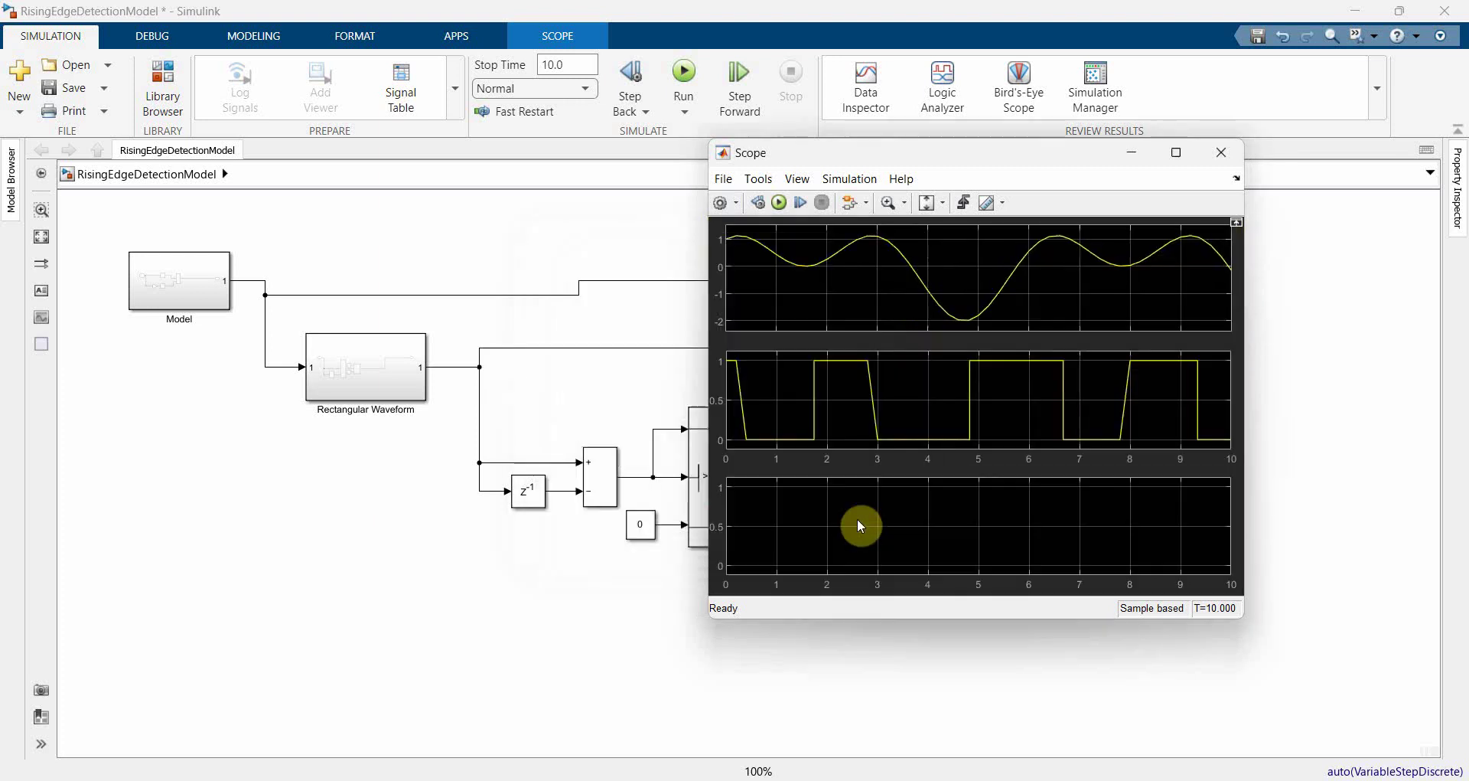
click(1221, 152)
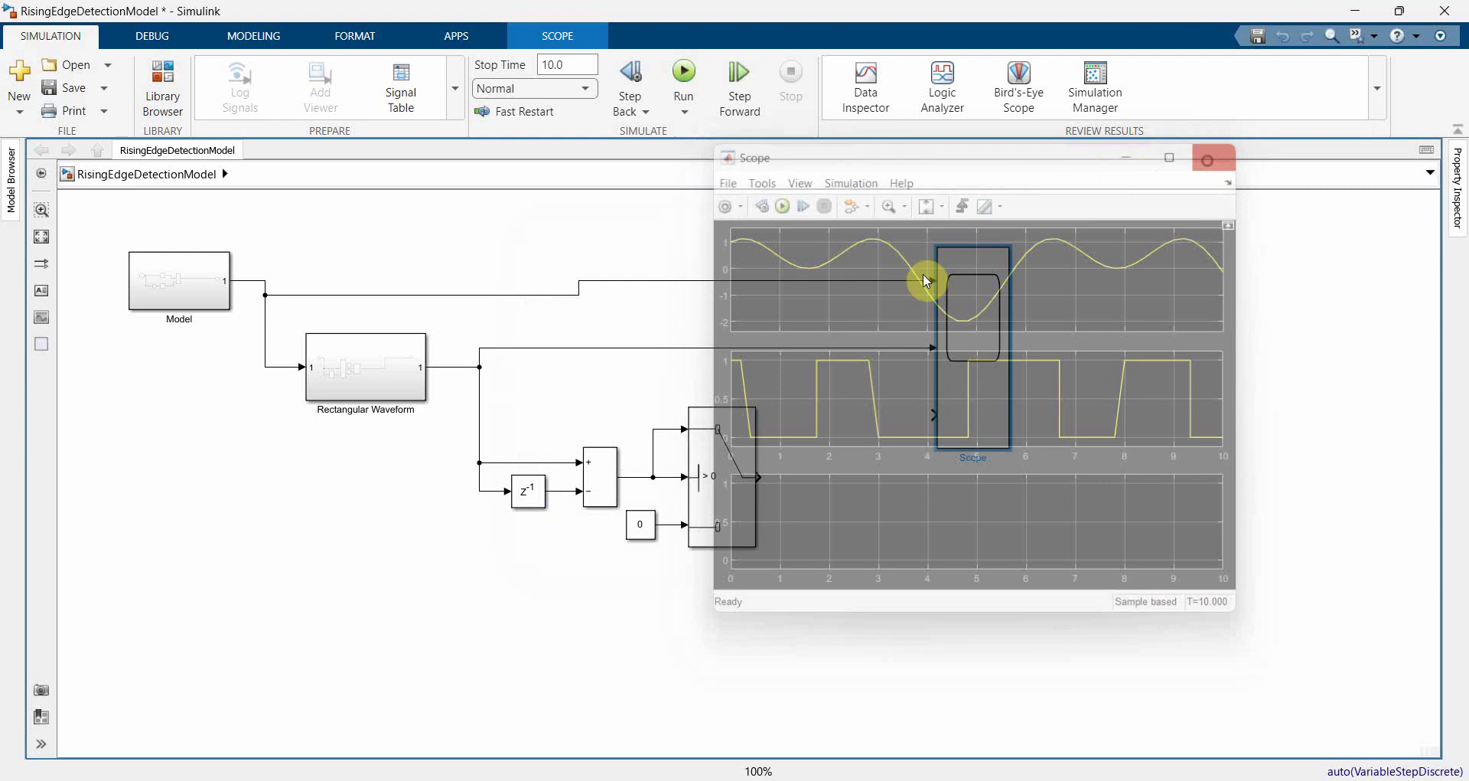
Connect the Switch output to the Scope's third input and adjust the Scope's vertical position relative to its input lines
click(708, 502)
ctrl+click(953, 426)
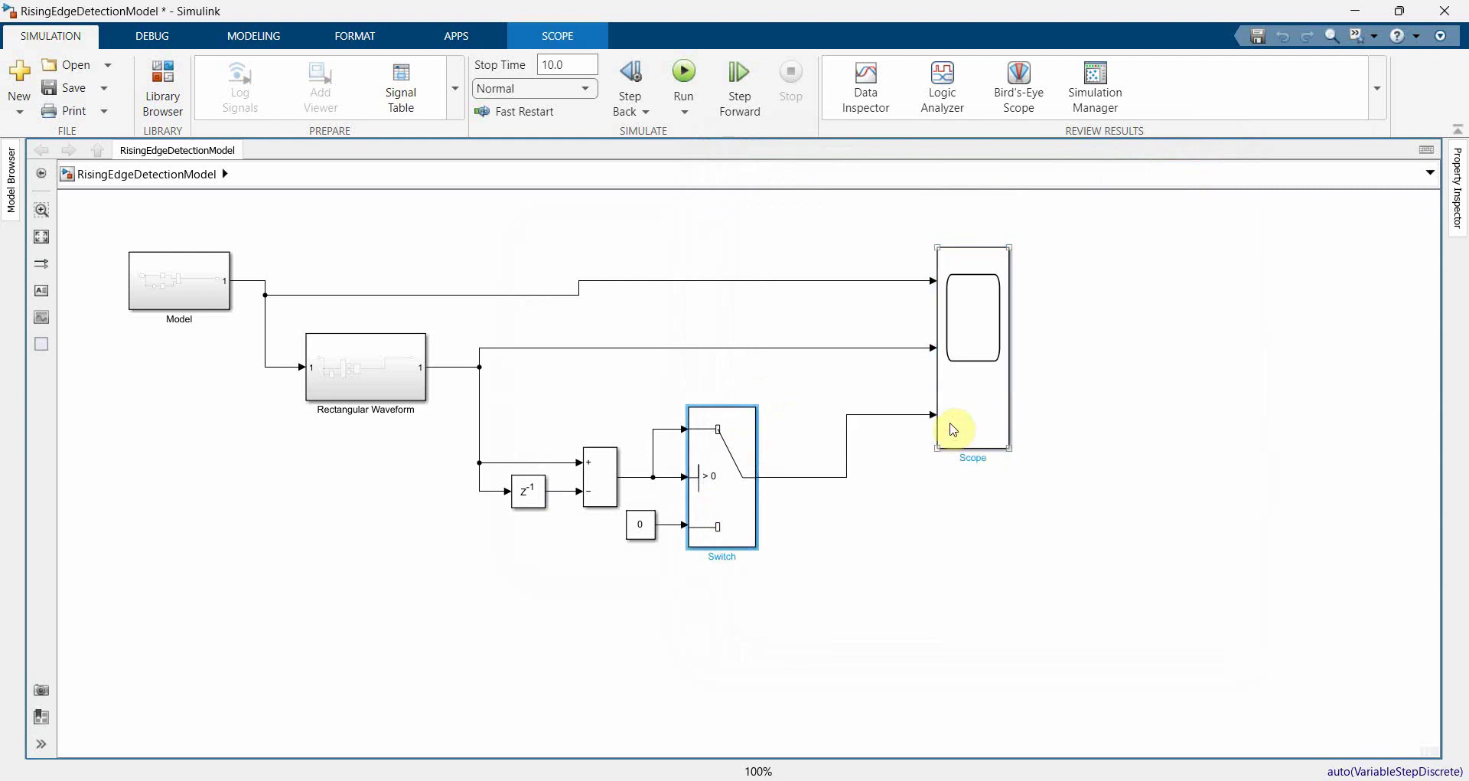
mouse_move(953, 428)
mouse_down()
mouse_move(975, 420)
mouse_move(977, 437)
mouse_up()
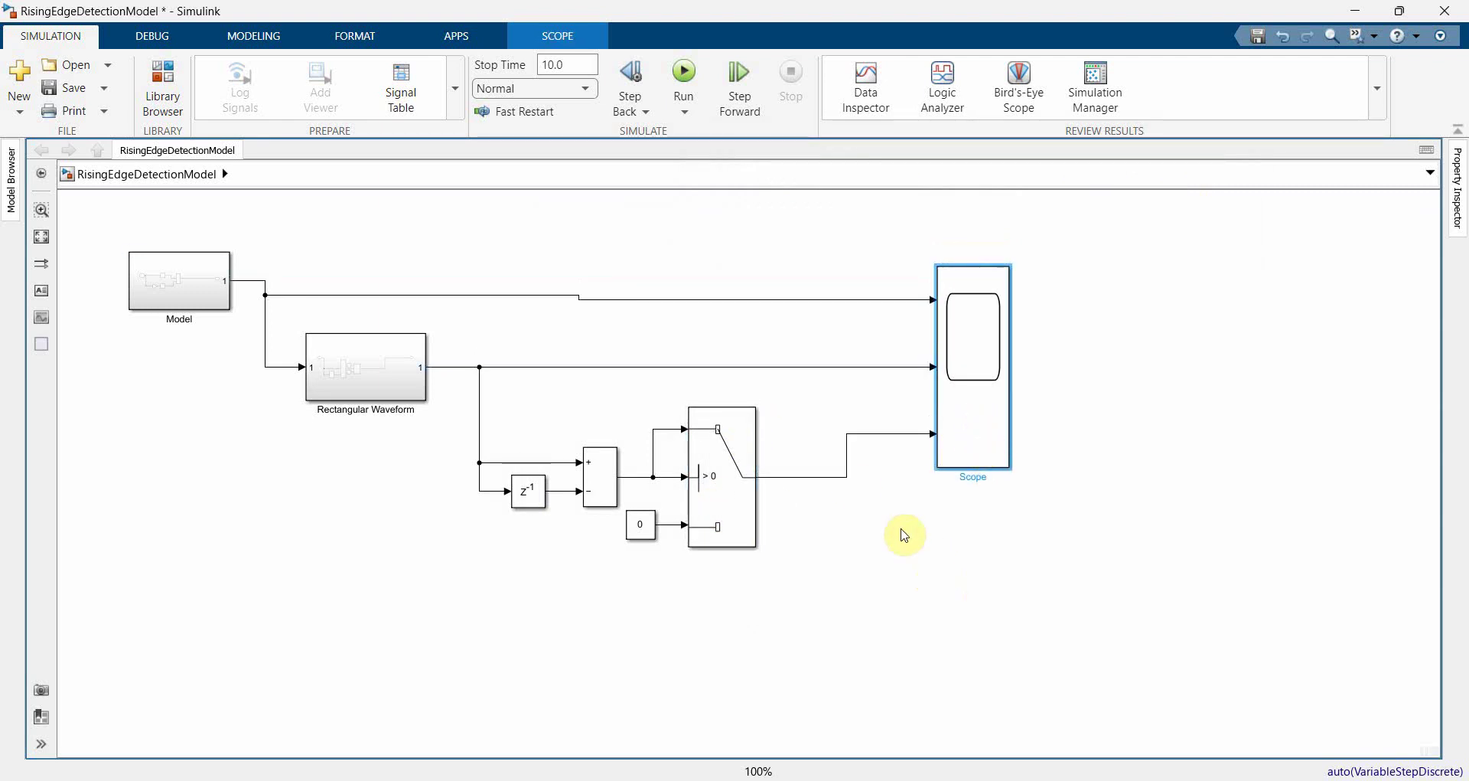
drag(957, 376, 957, 362)
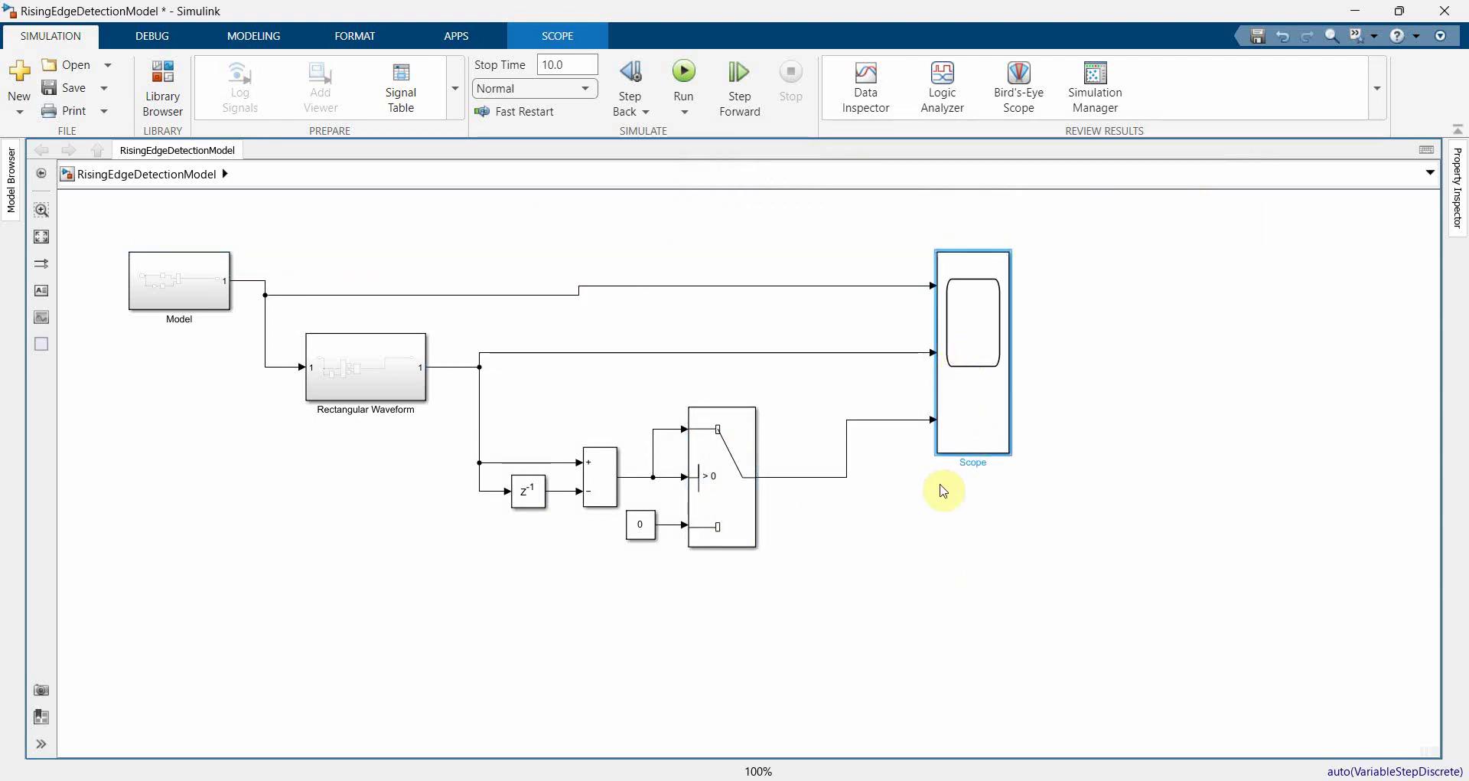
Nudge the Scope block down until the Model subsystem's signal line runs straight into its first input
click(956, 391)
key(Down)
key(Down)
key(Down)
key(Down)
key(Down)
key(Down)
key(Down)
key(Down)
key(Down)
key(Down)
key(Down)
key(Down)
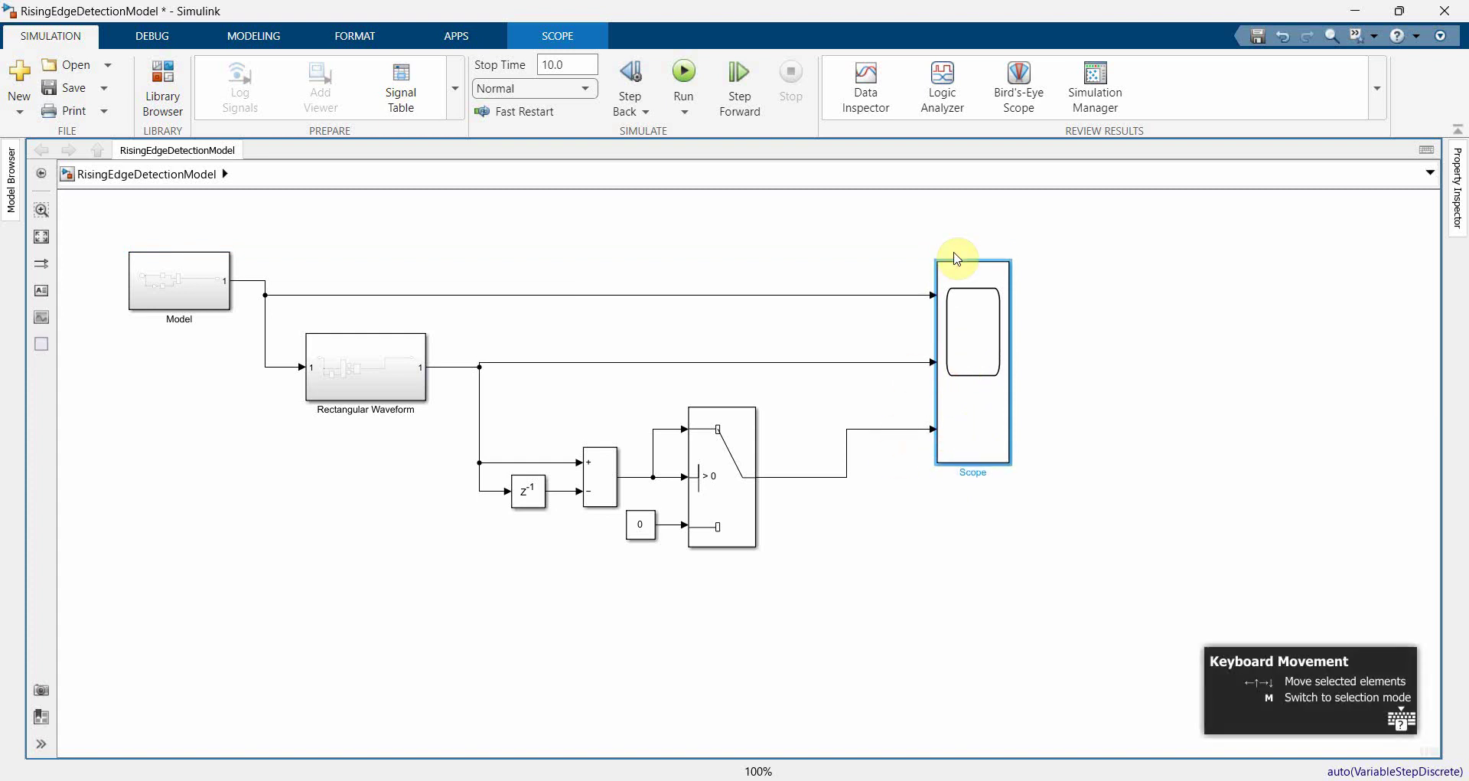
click(1244, 610)
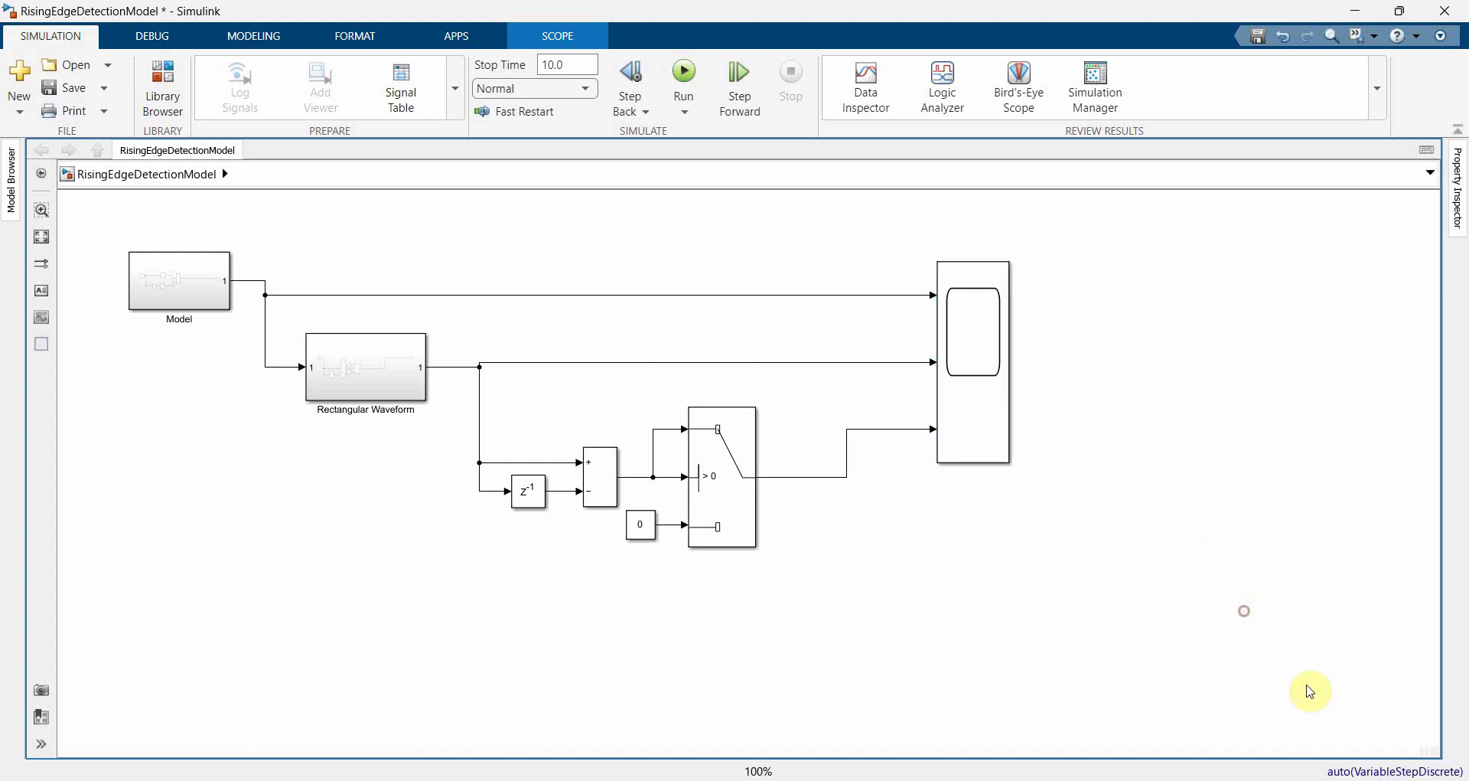
Run the simulation and examine the three waveforms in the Scope
click(702, 86)
double_click(980, 388)
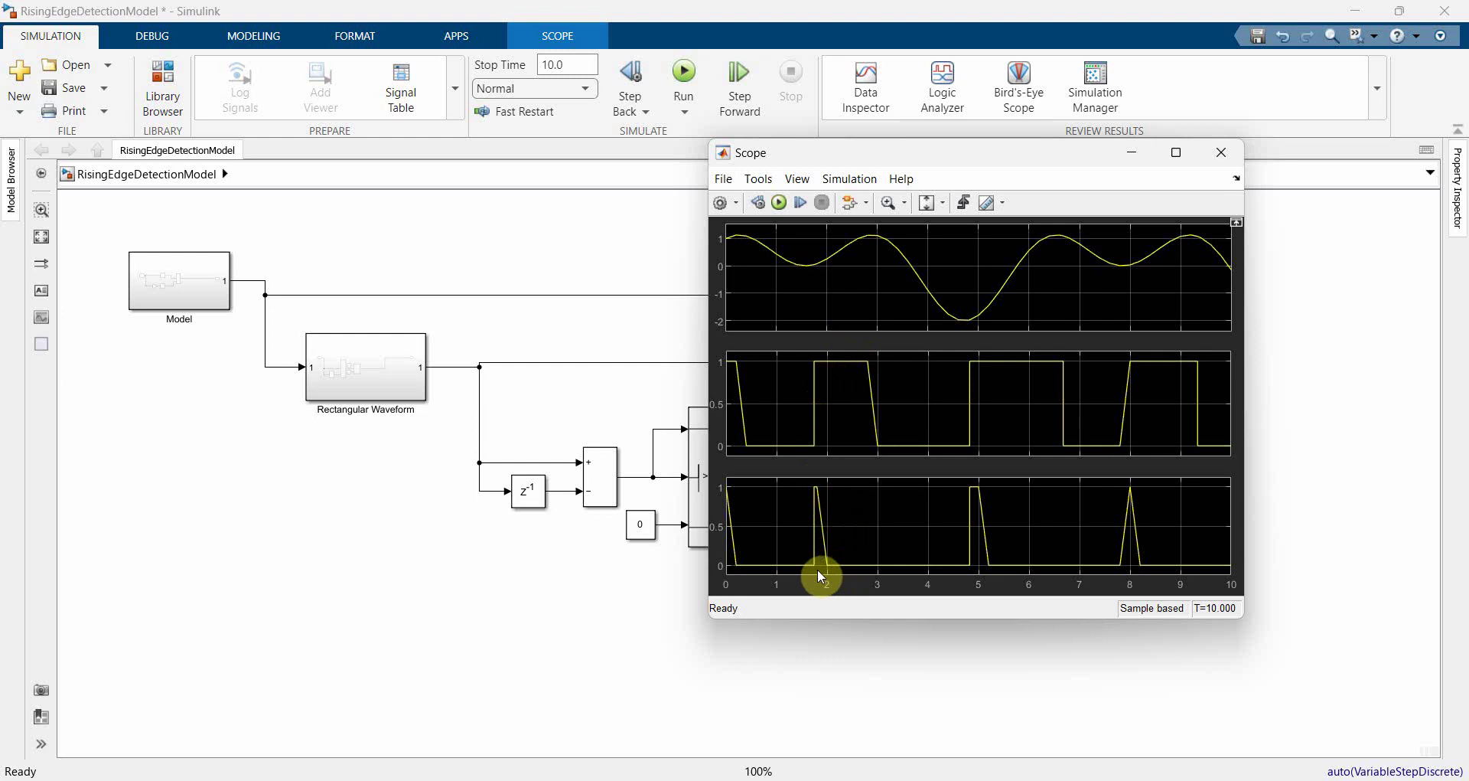
click(1221, 152)
Configure the solver as Fixed-step with a fixed-step size of 0.1
click(1401, 771)
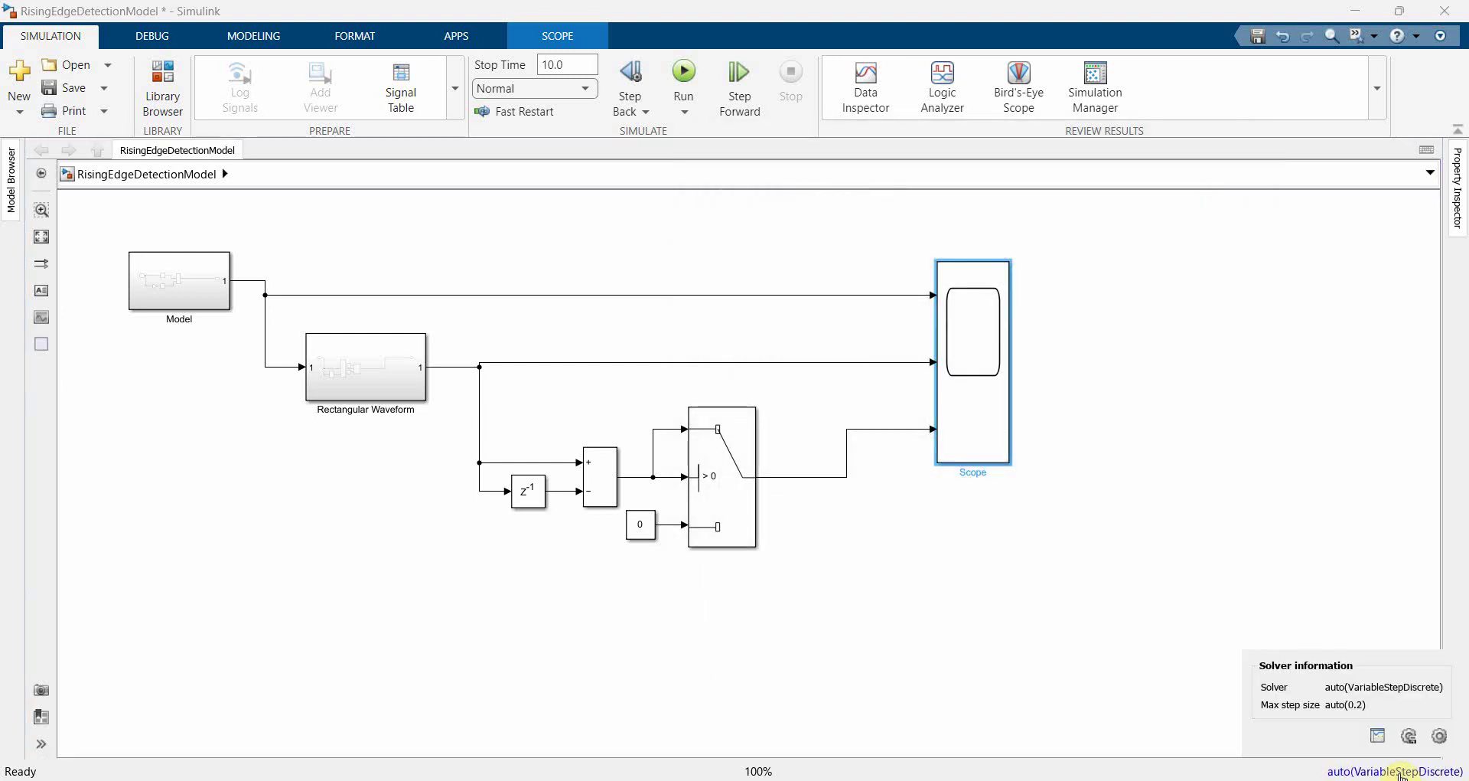
click(1443, 741)
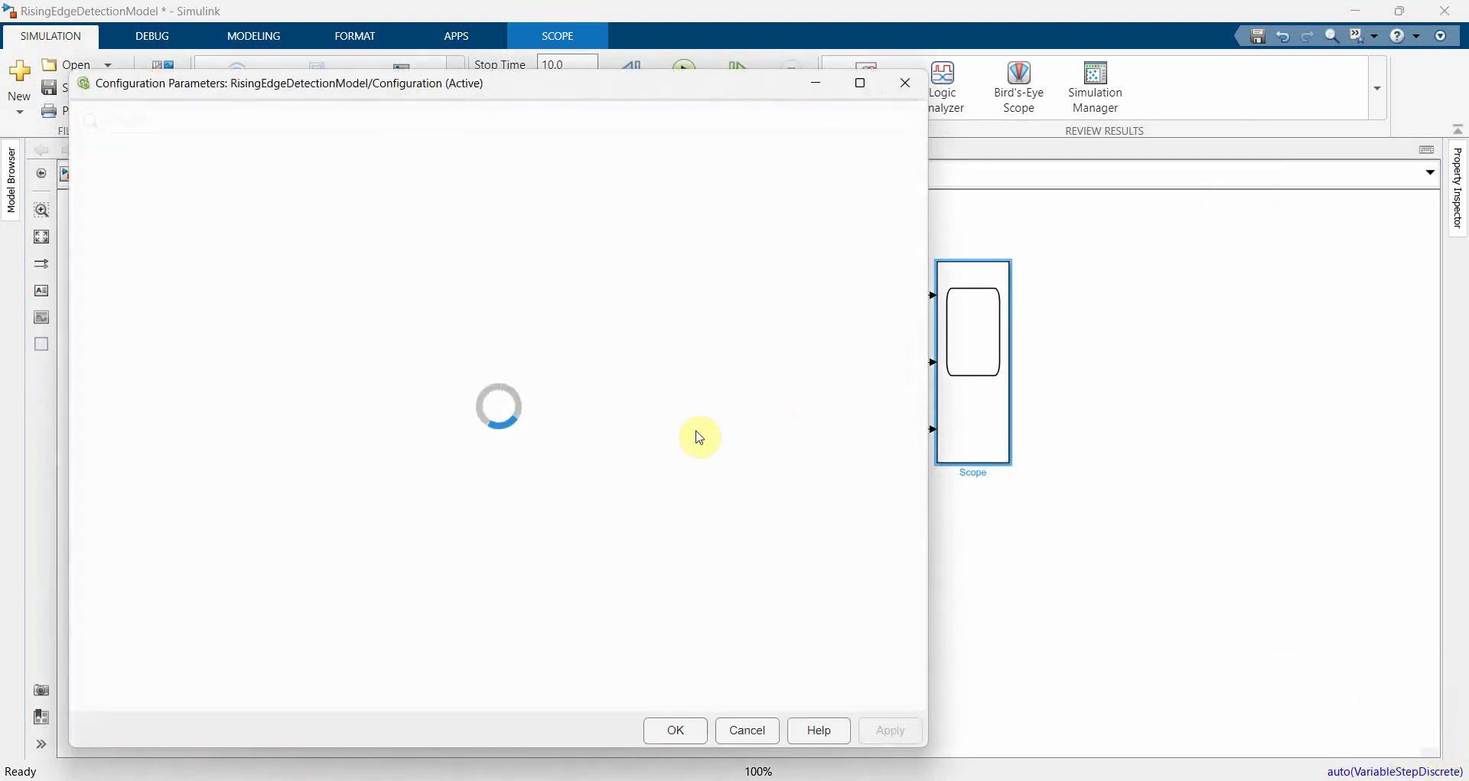
click(494, 253)
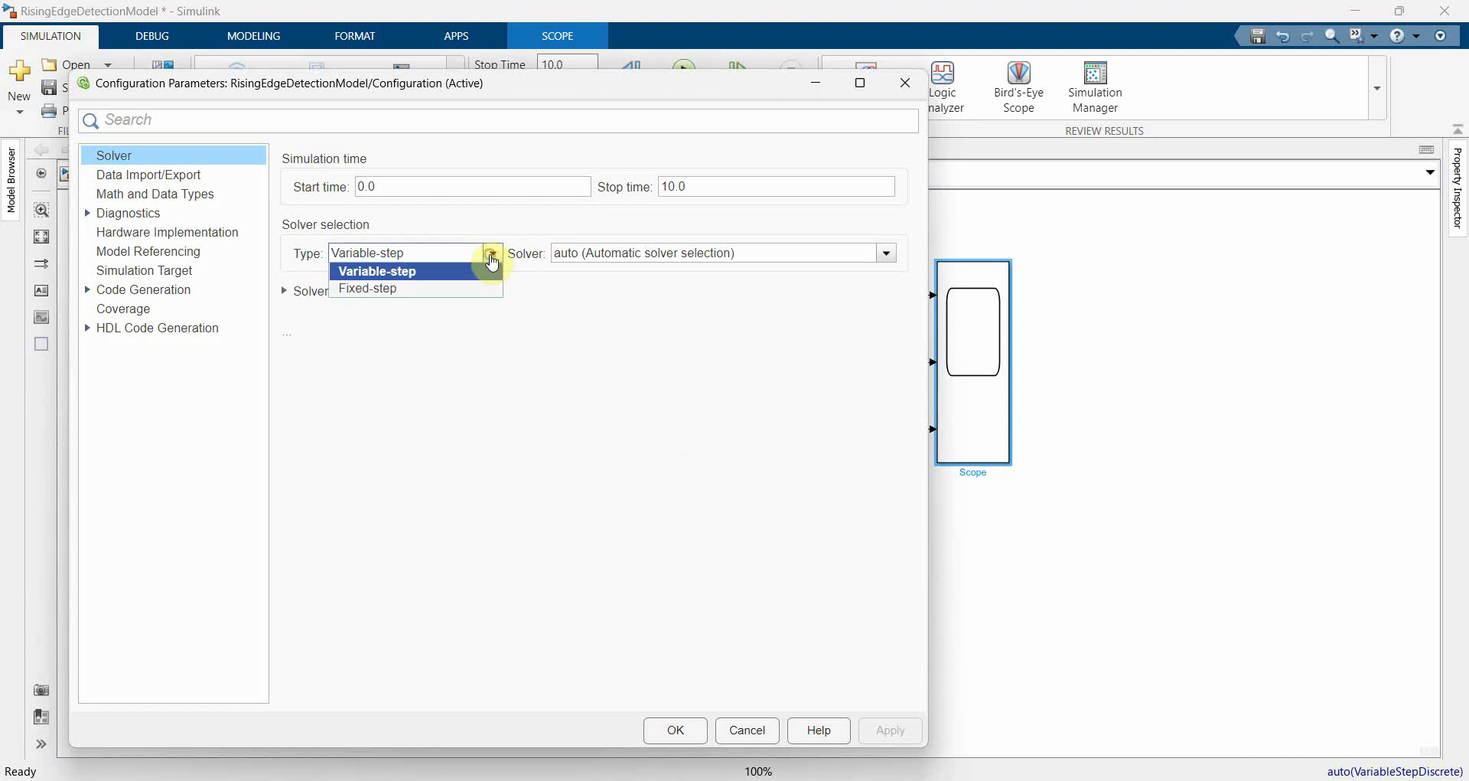
click(463, 283)
click(286, 291)
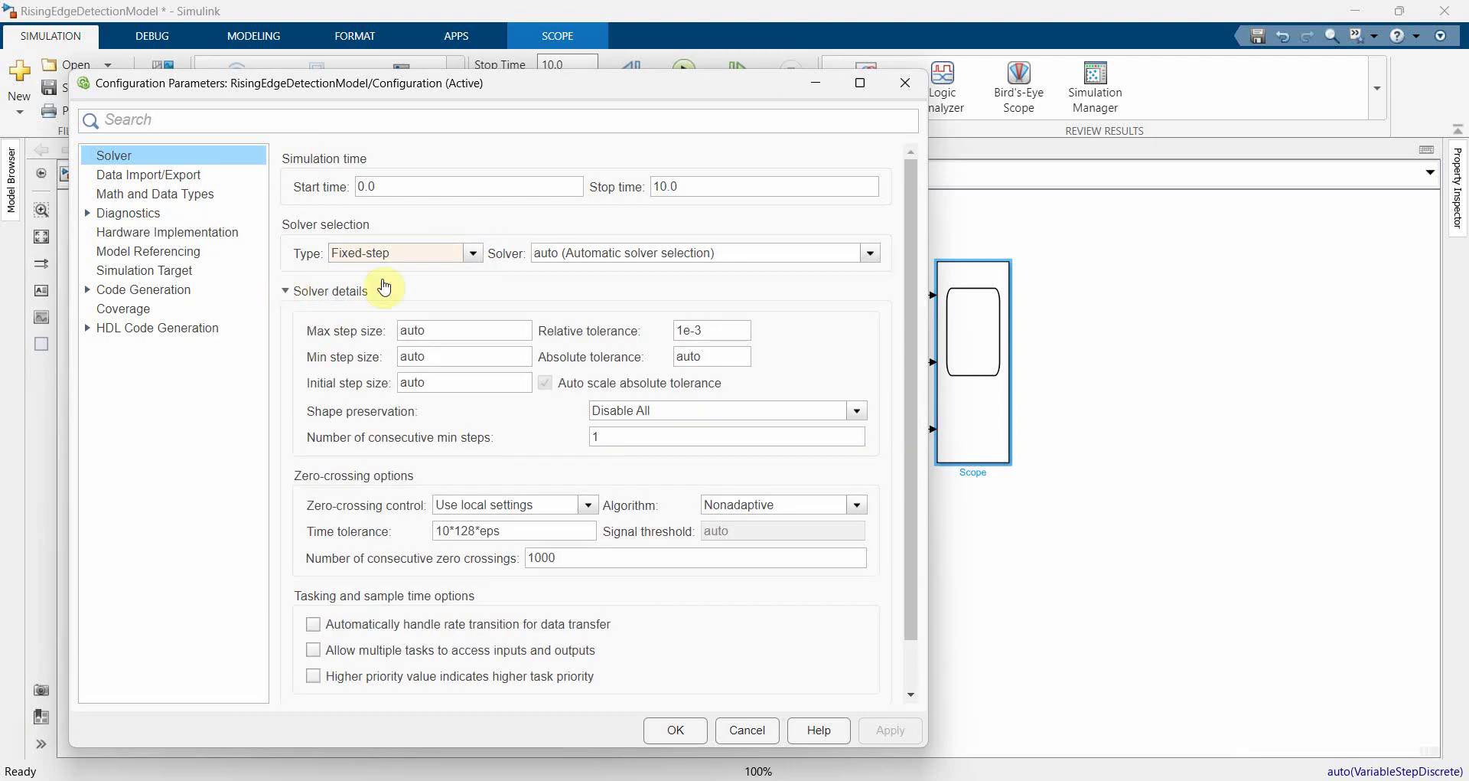
click(633, 260)
click(633, 270)
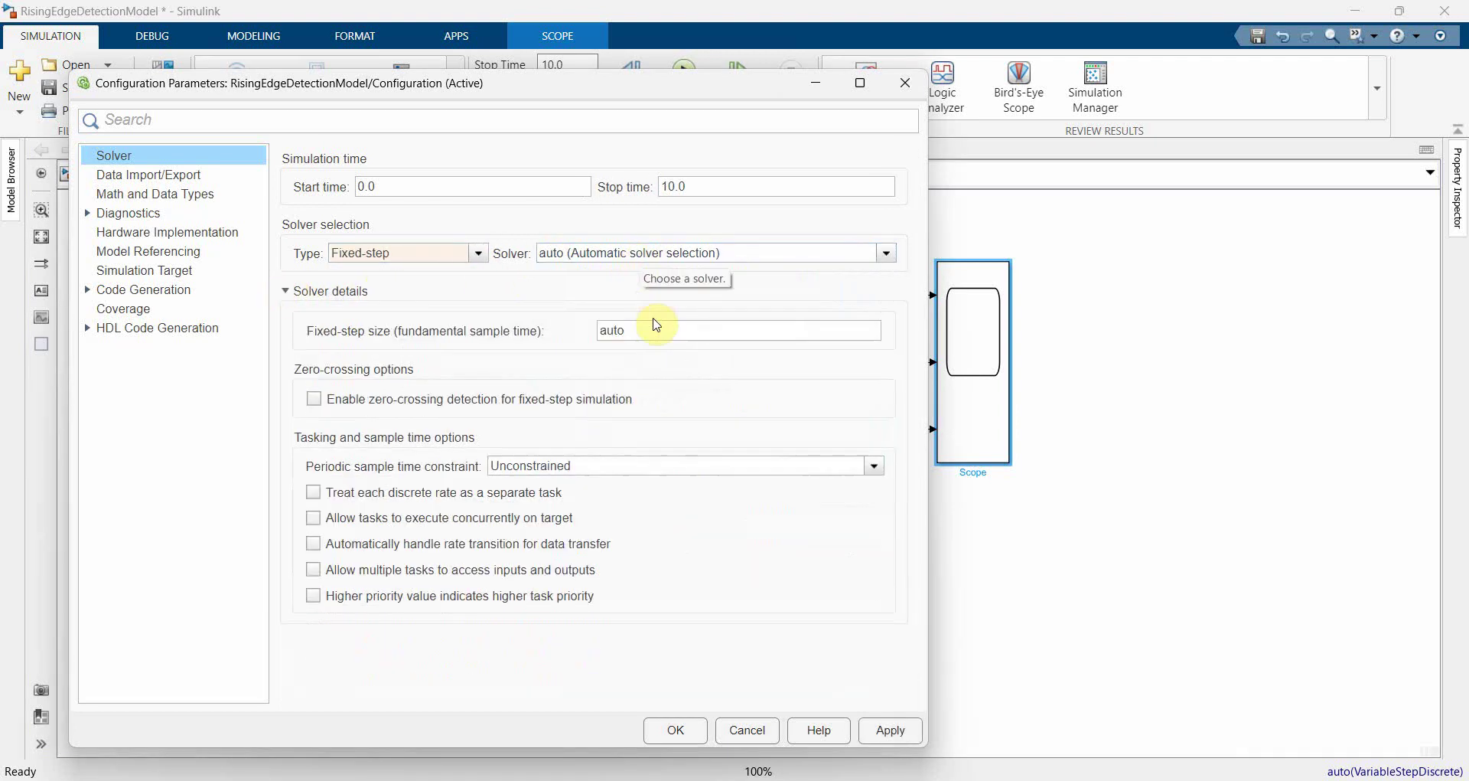
click(654, 321)
double_click(656, 331)
text(0.1)
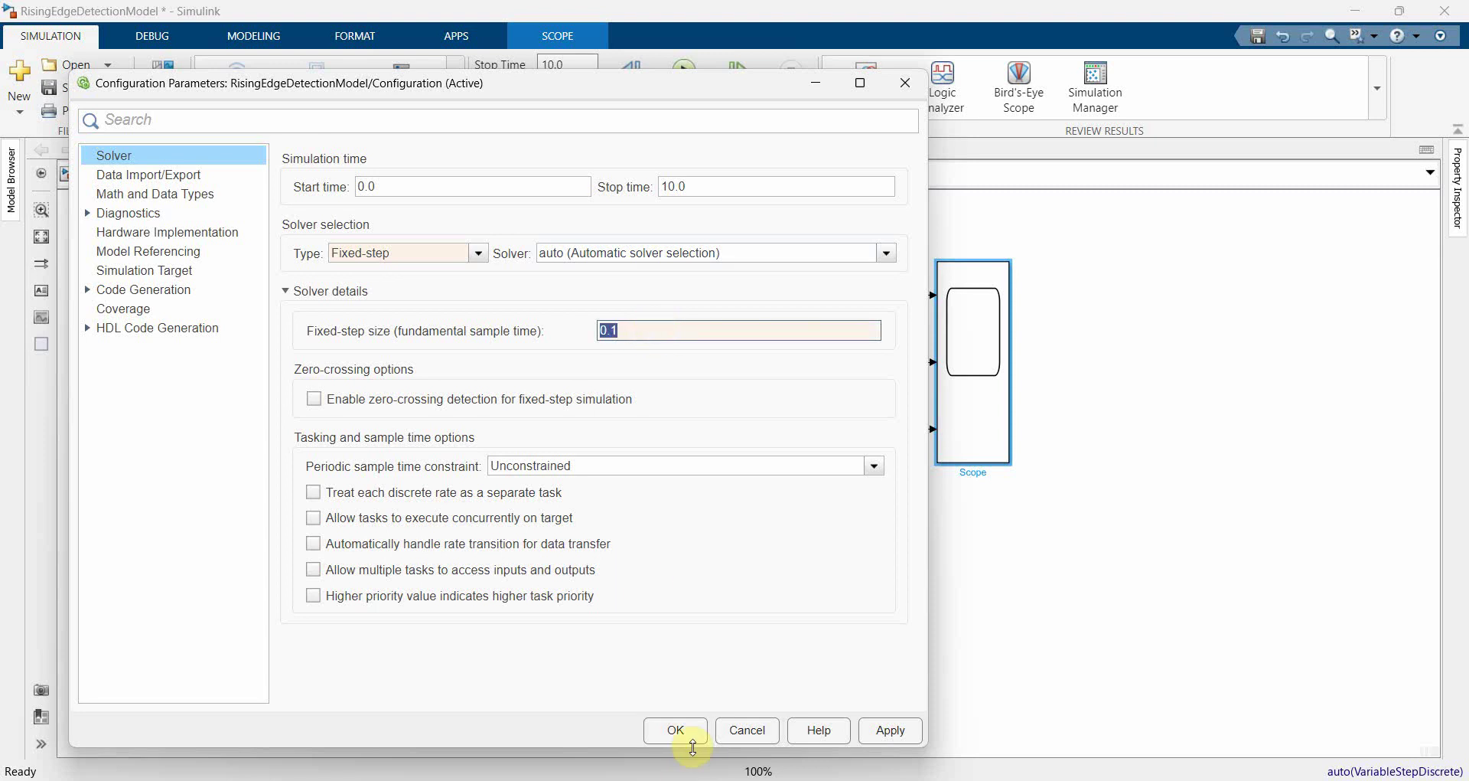
click(676, 731)
Rerun the simulation with the fixed-step solver and inspect the resulting waveforms in the Scope
click(680, 69)
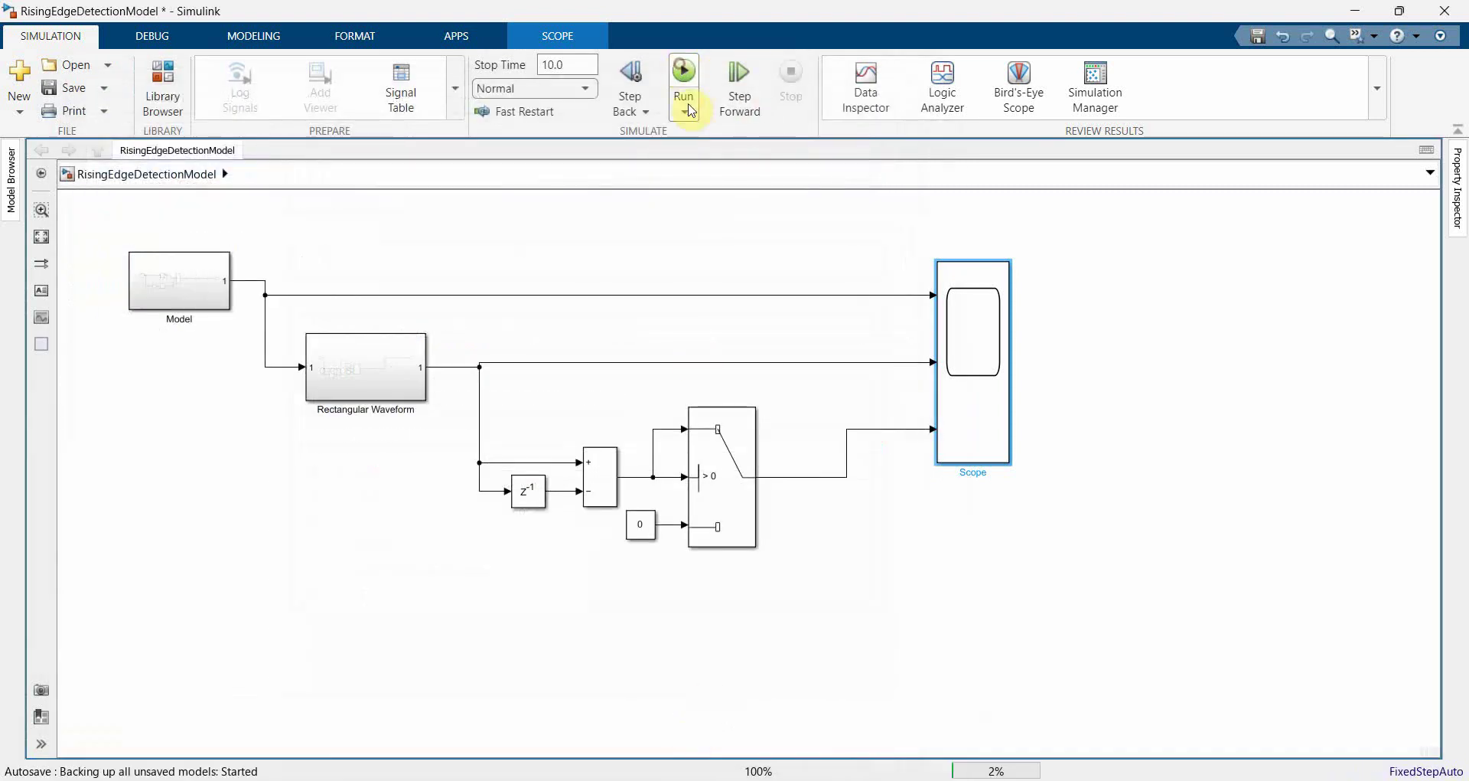
double_click(975, 374)
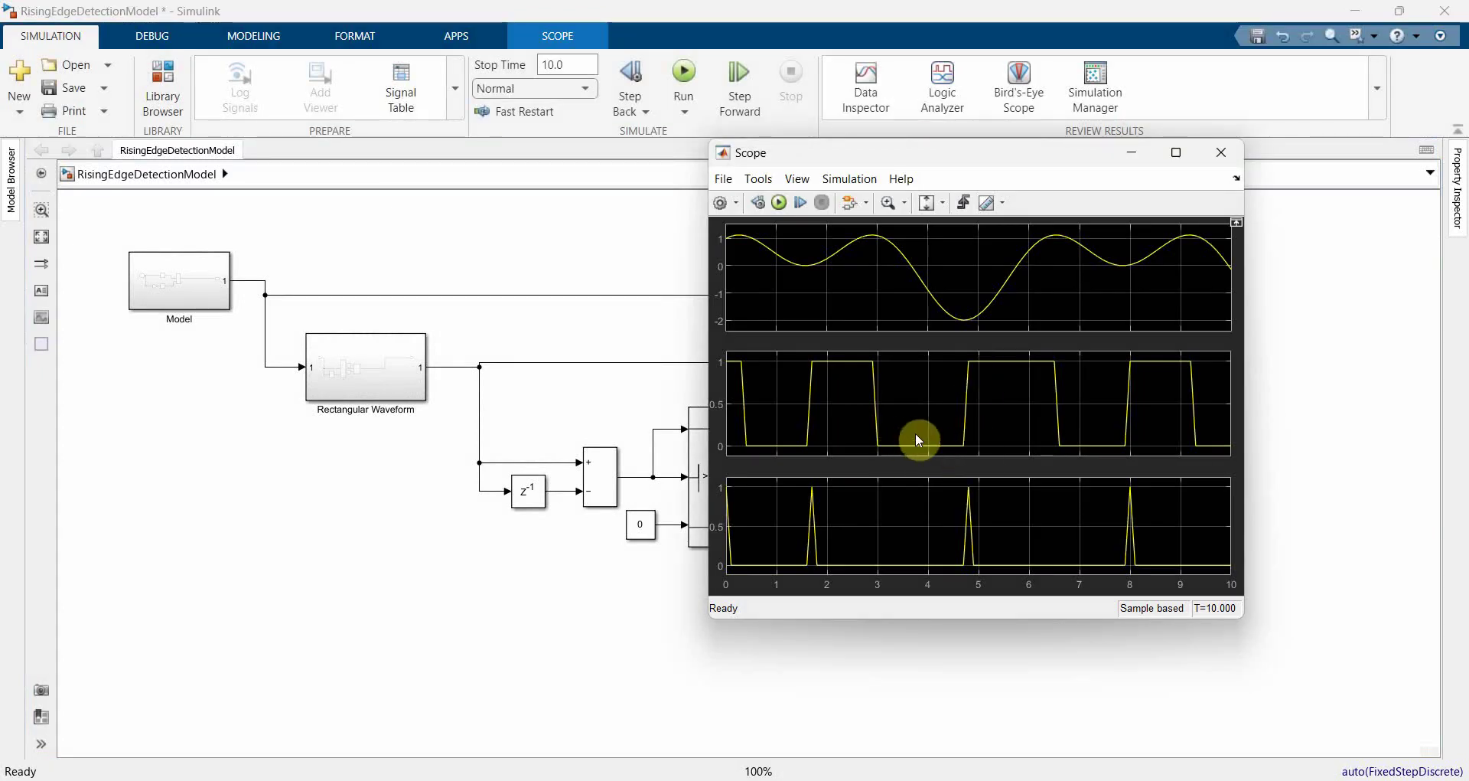
click(1236, 161)
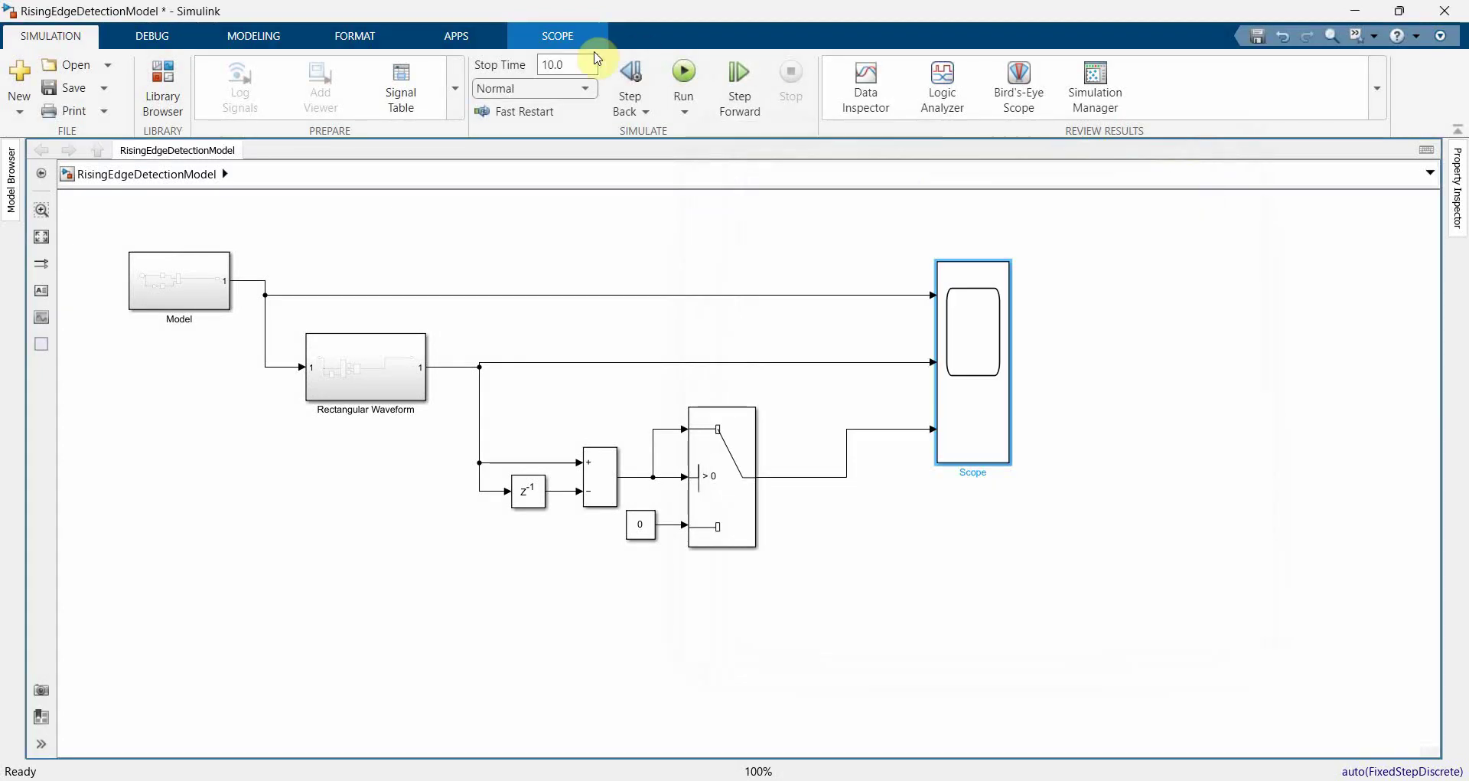
Set the simulation stop time to 20 and run the model, viewing the longer waveforms in the Scope
click(563, 62)
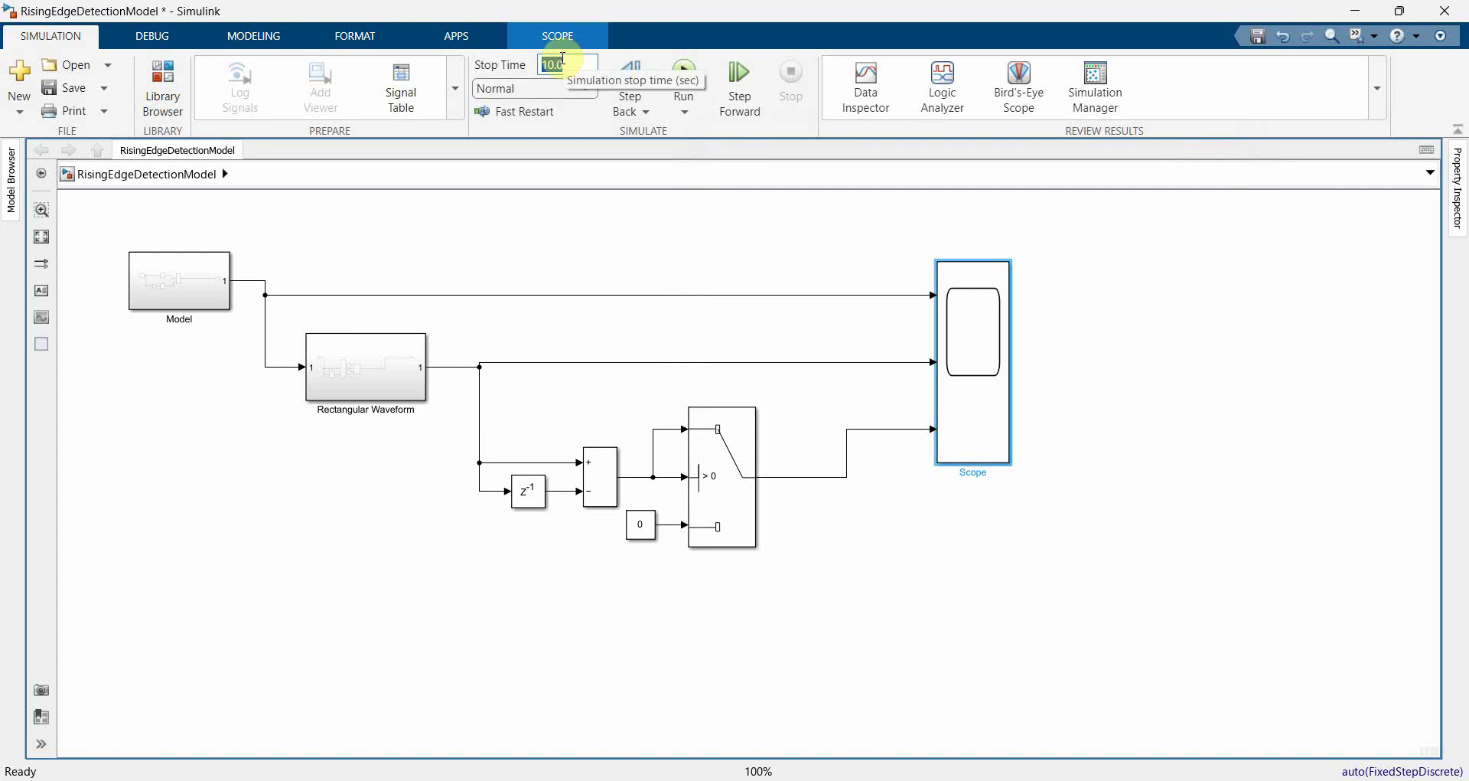
text(20)
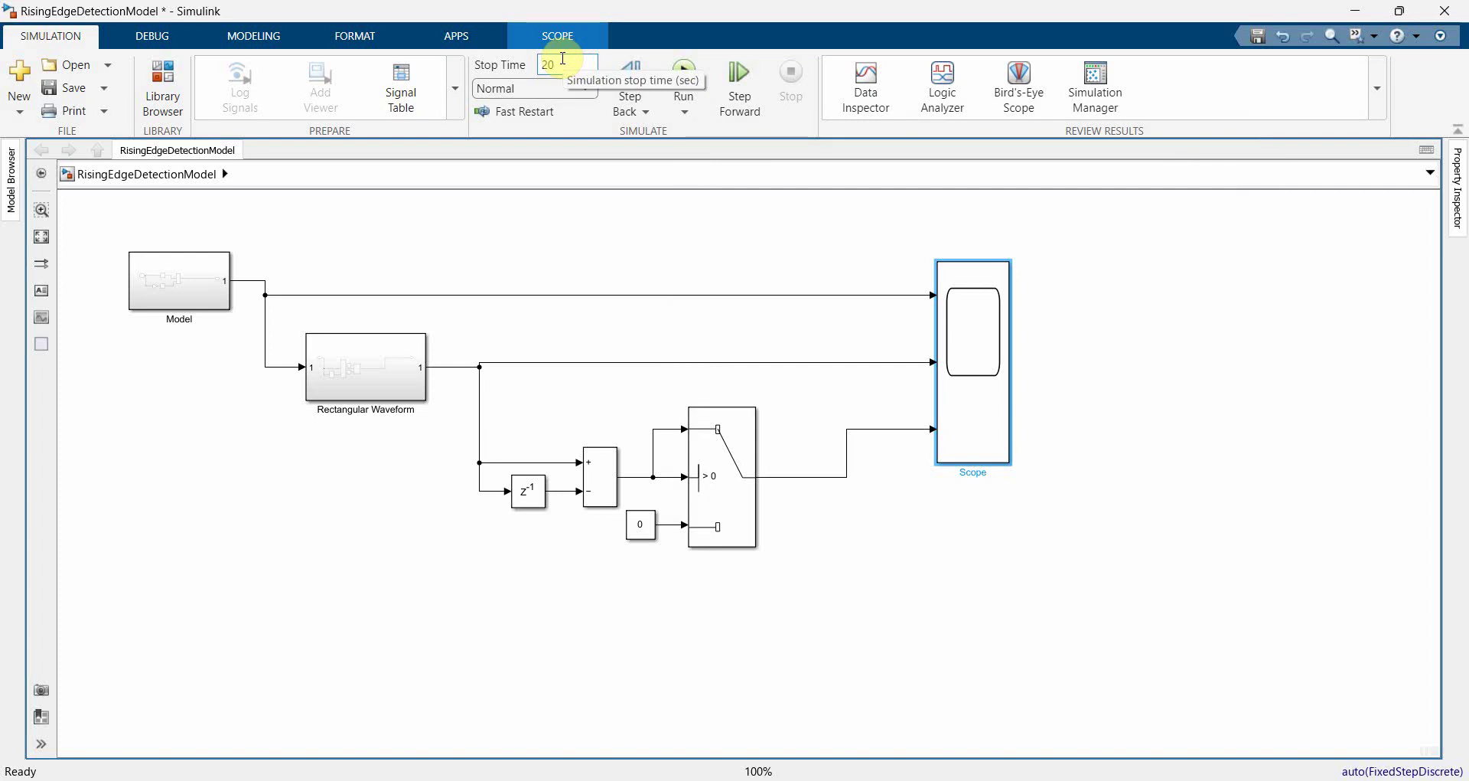
click(630, 194)
click(684, 76)
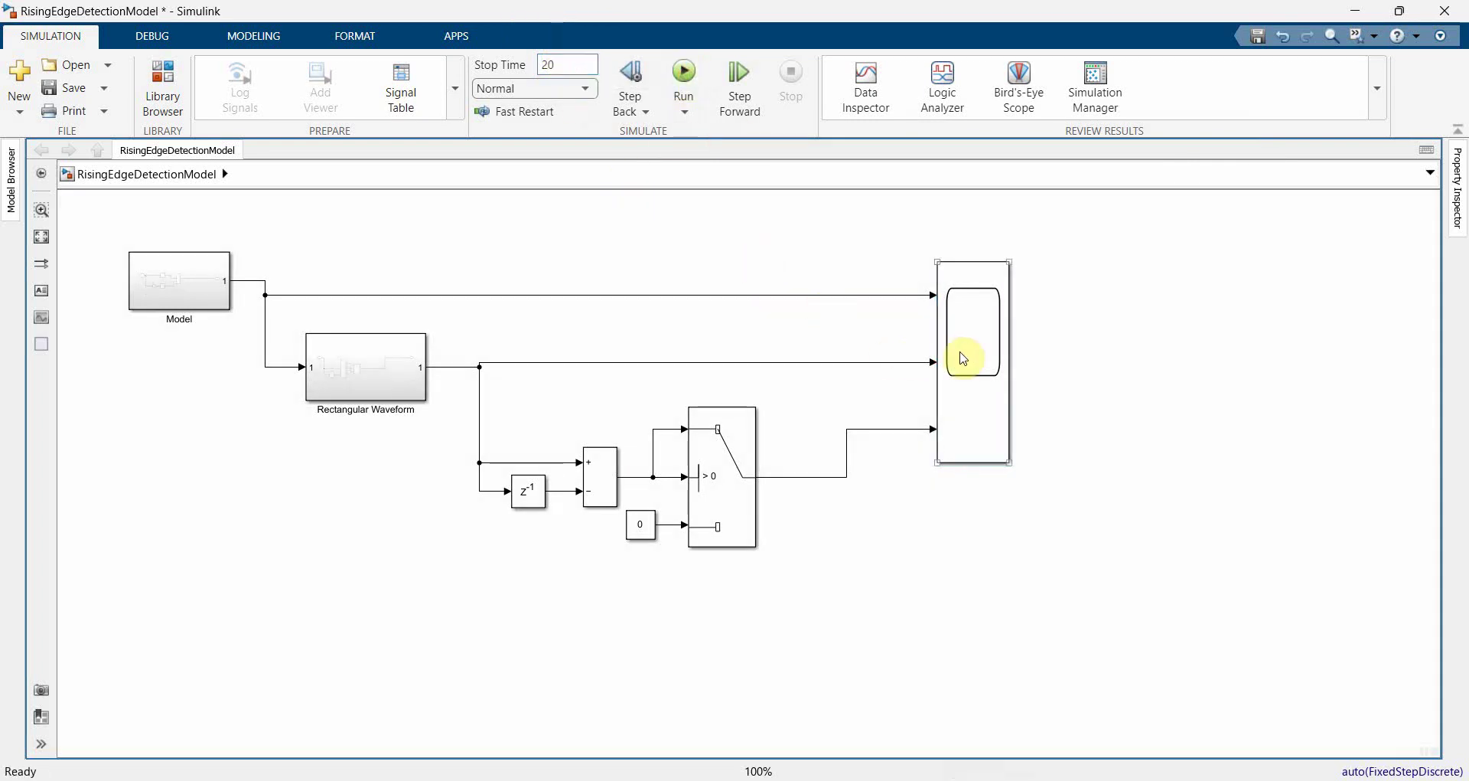
double_click(968, 350)
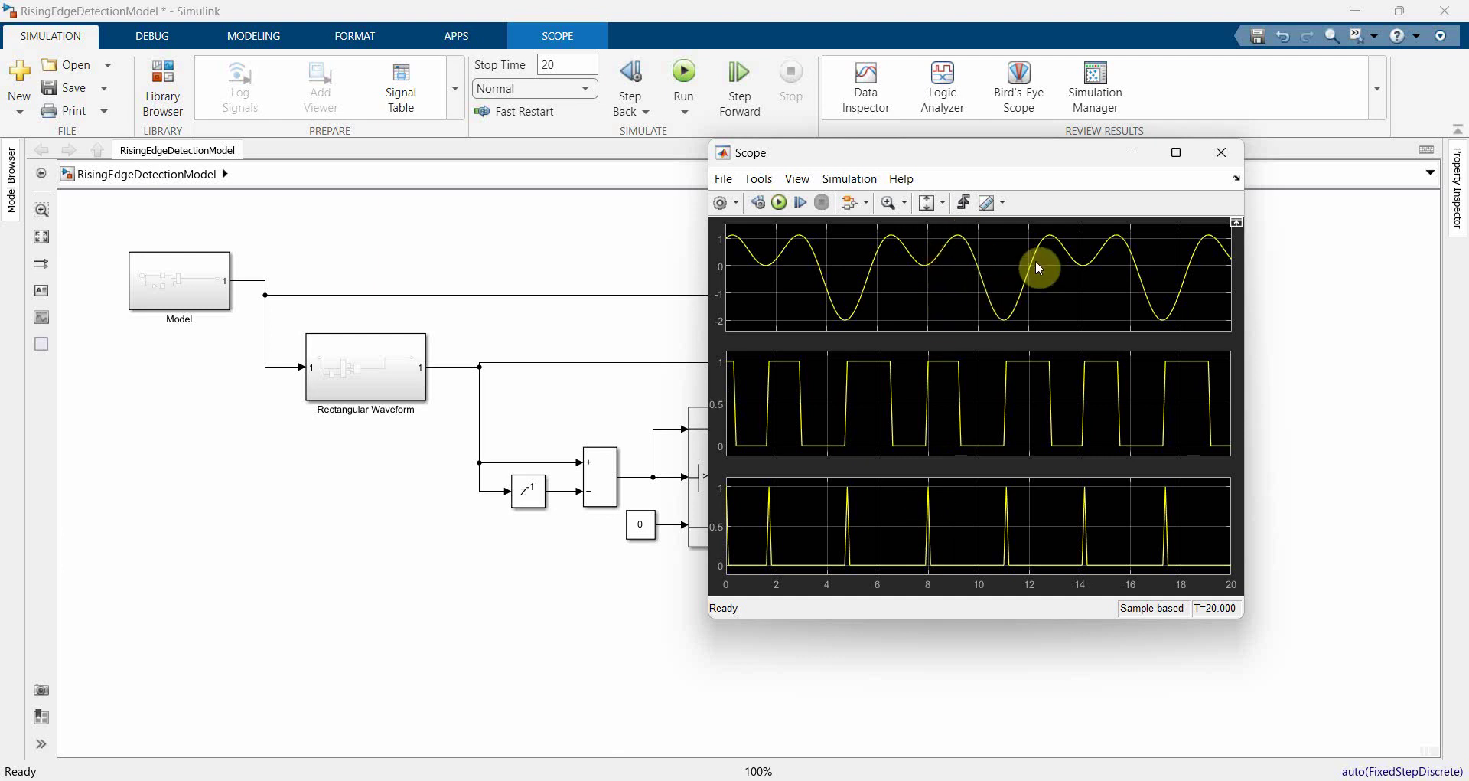
drag(1075, 166, 1199, 197)
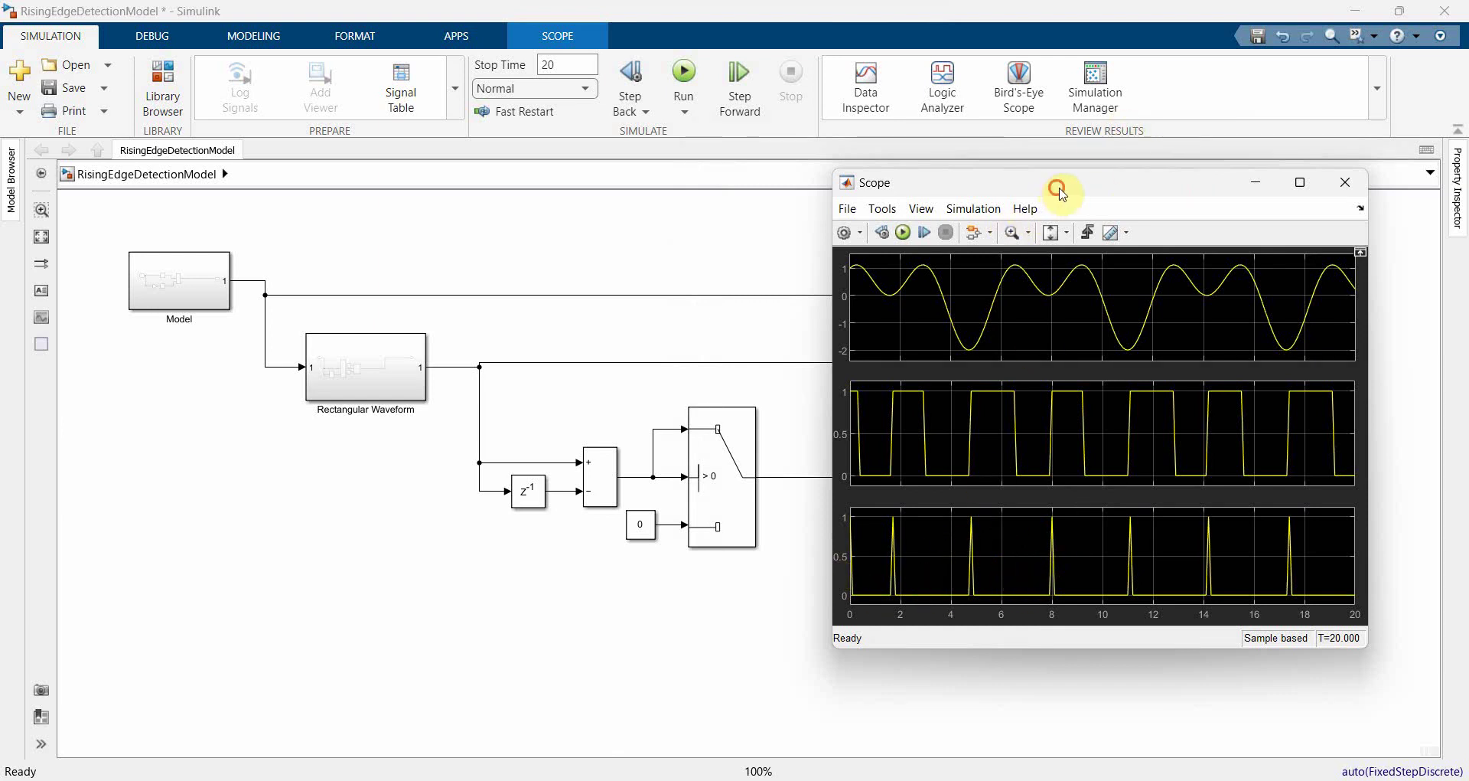
drag(1060, 186, 1082, 308)
click(1069, 226)
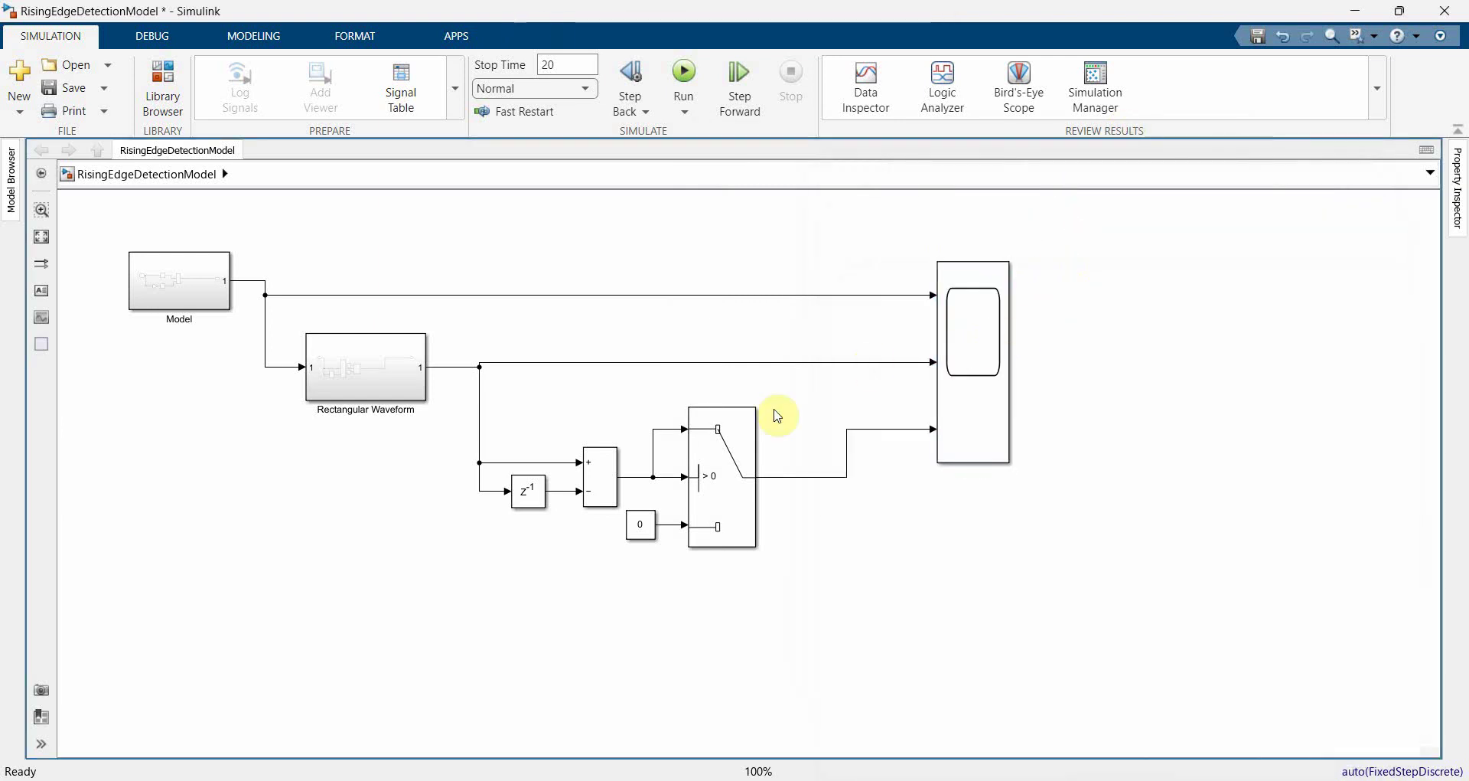
Move the Delay, Minus, Constant and Switch group below the Rectangular Waveform subsystem, and shift that subsystem and its output branch point closer to Model
drag(455, 414, 813, 564)
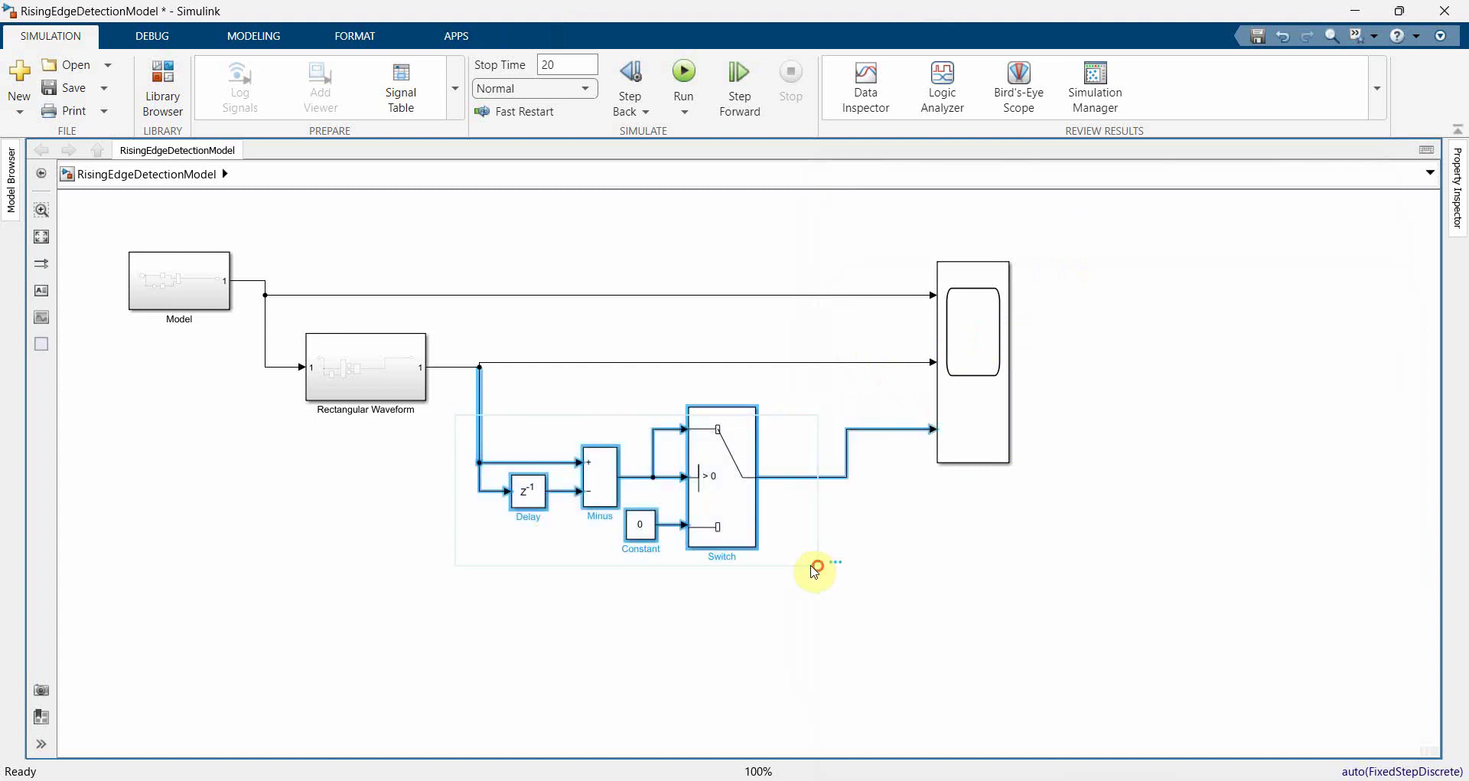
drag(729, 528, 620, 608)
click(472, 380)
drag(385, 375, 352, 394)
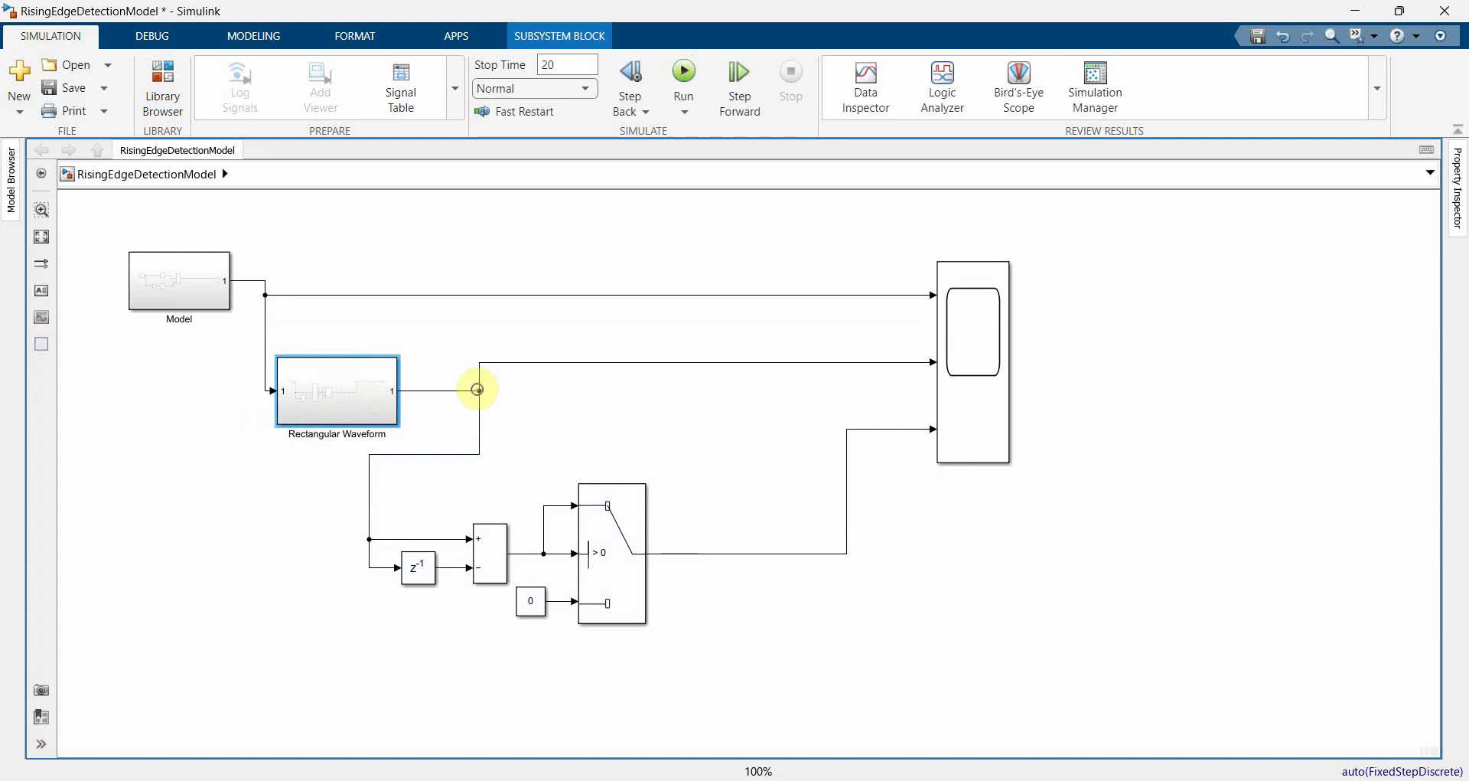
drag(477, 390, 436, 393)
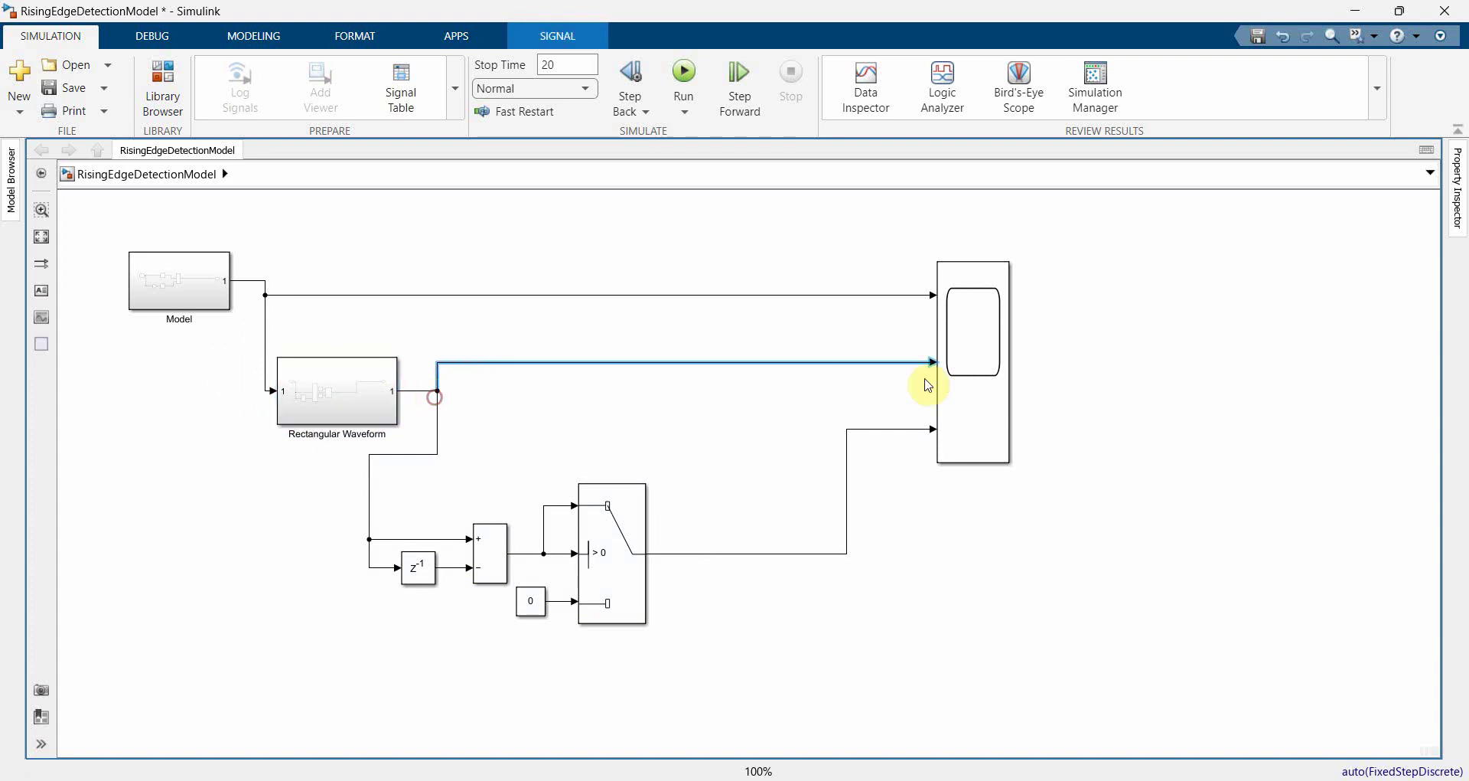
Move the Scope block closer to the Switch and lower the Model block to line up with the Scope's first input
click(995, 380)
drag(995, 380, 782, 418)
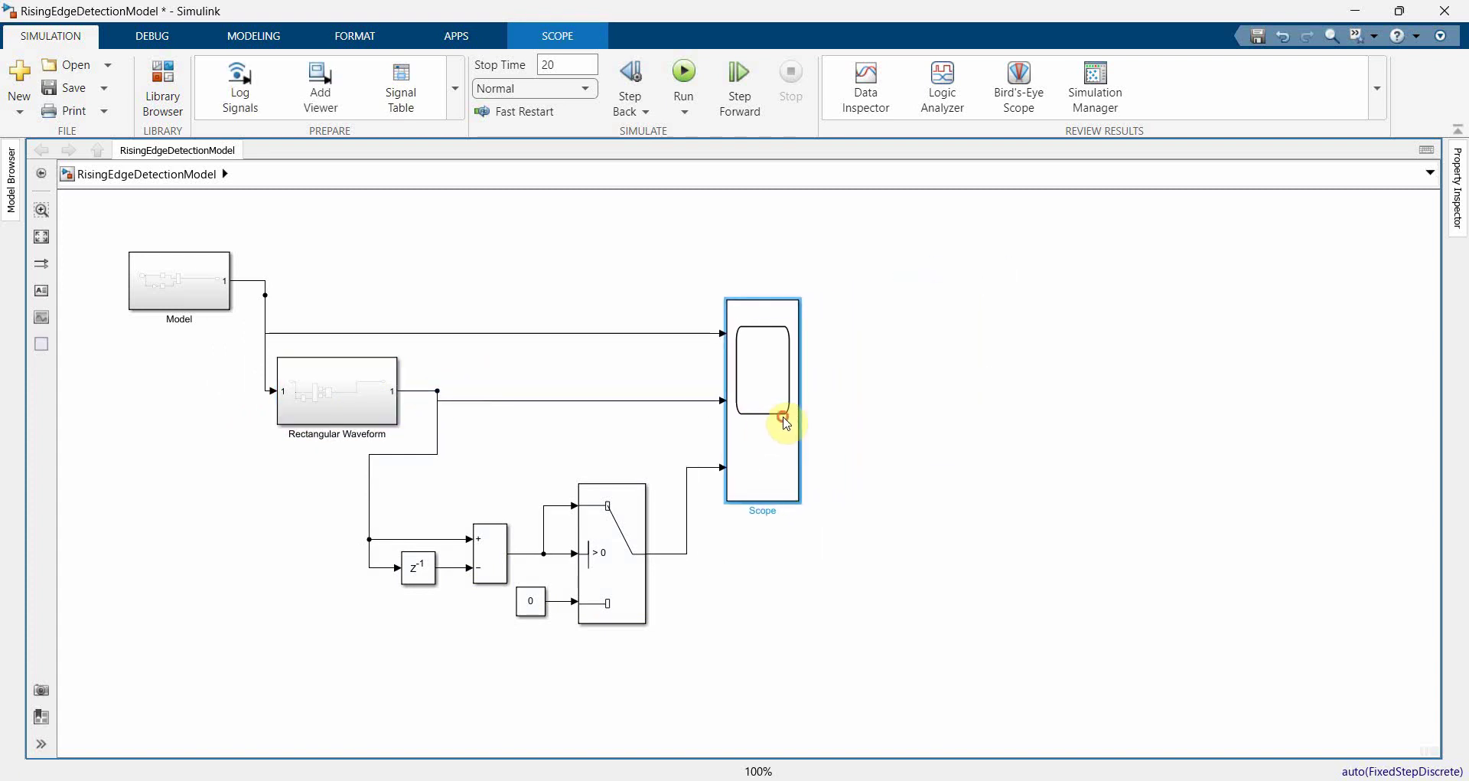
drag(217, 291, 211, 343)
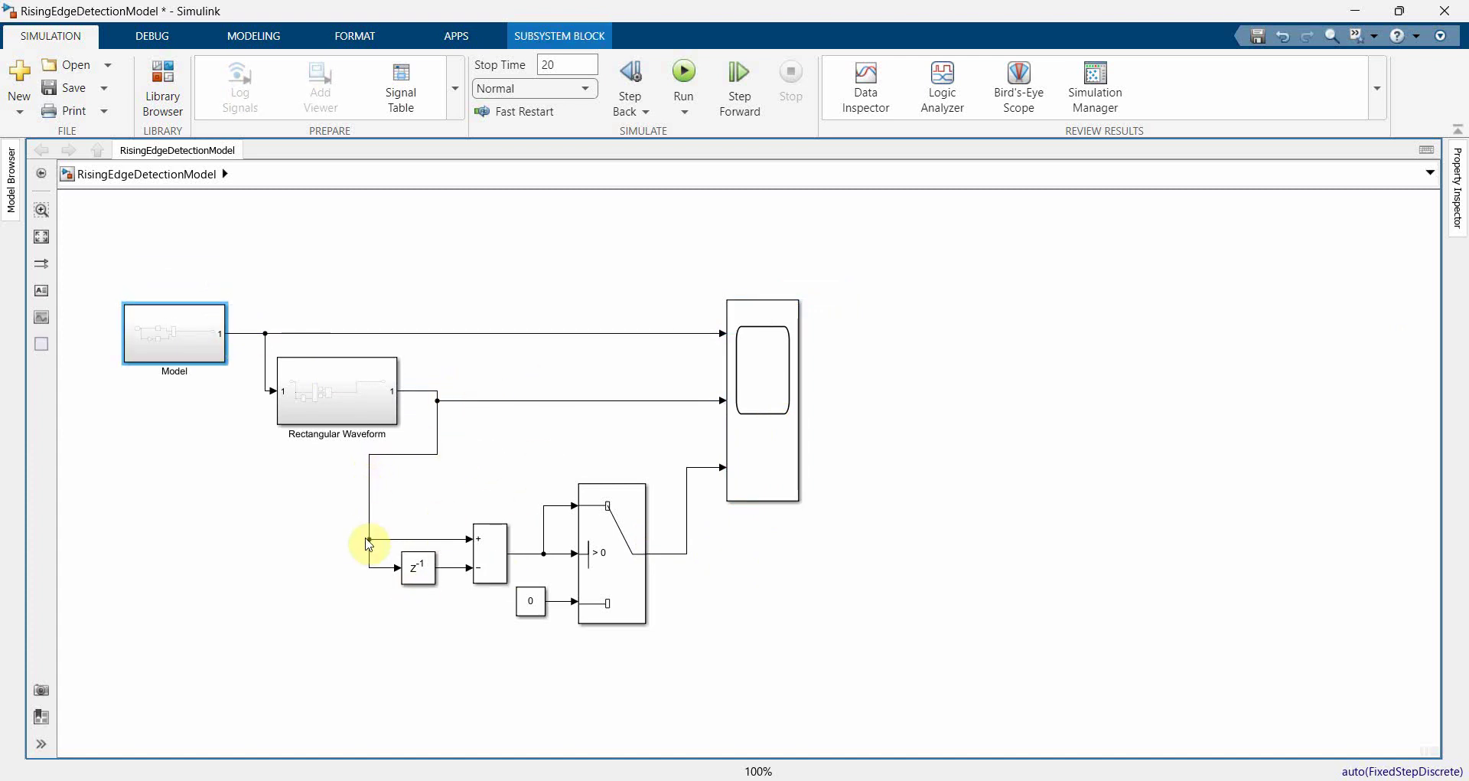
Move the Delay block nearer to Minus and straighten the branch lines from the Rectangular Waveform output to both blocks
drag(370, 538, 443, 573)
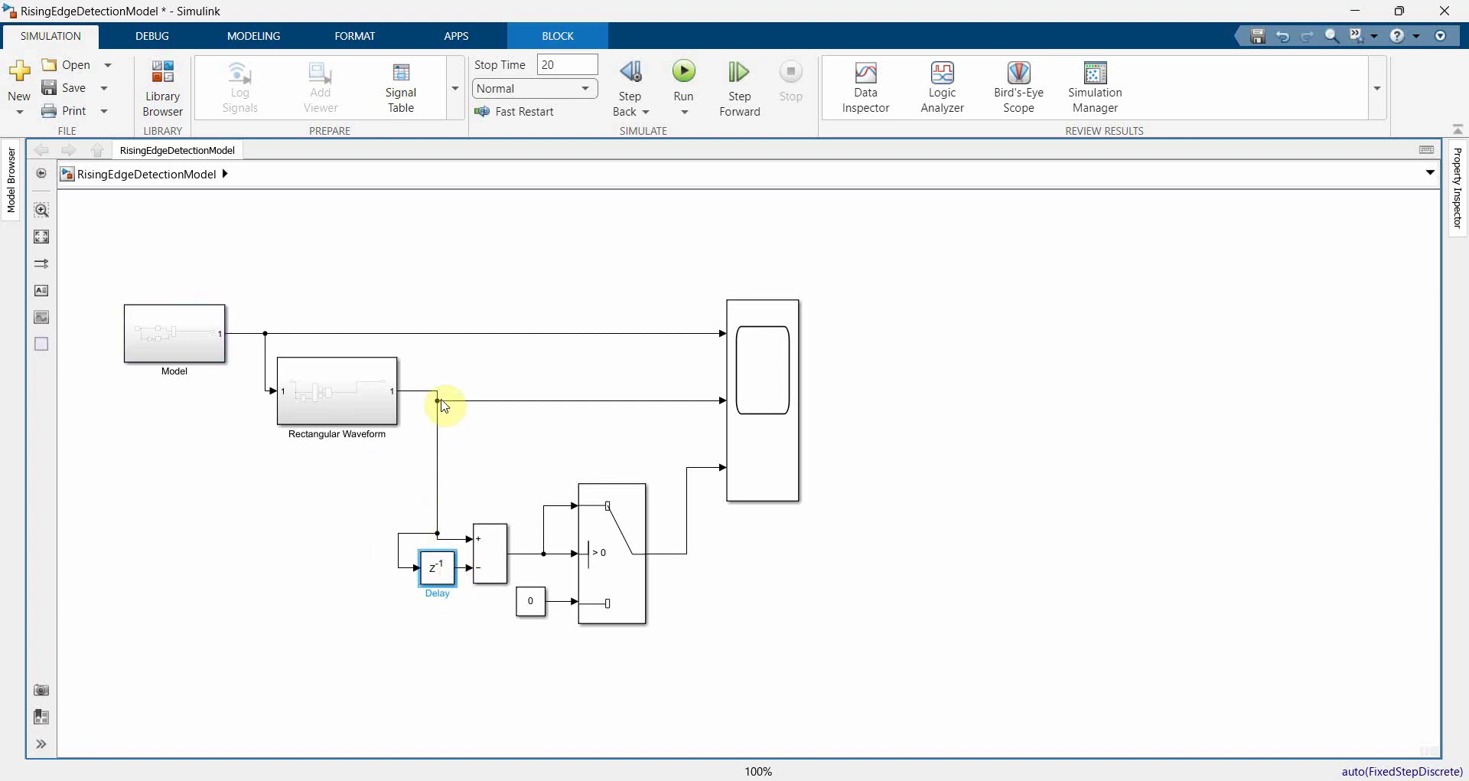
drag(437, 433, 409, 442)
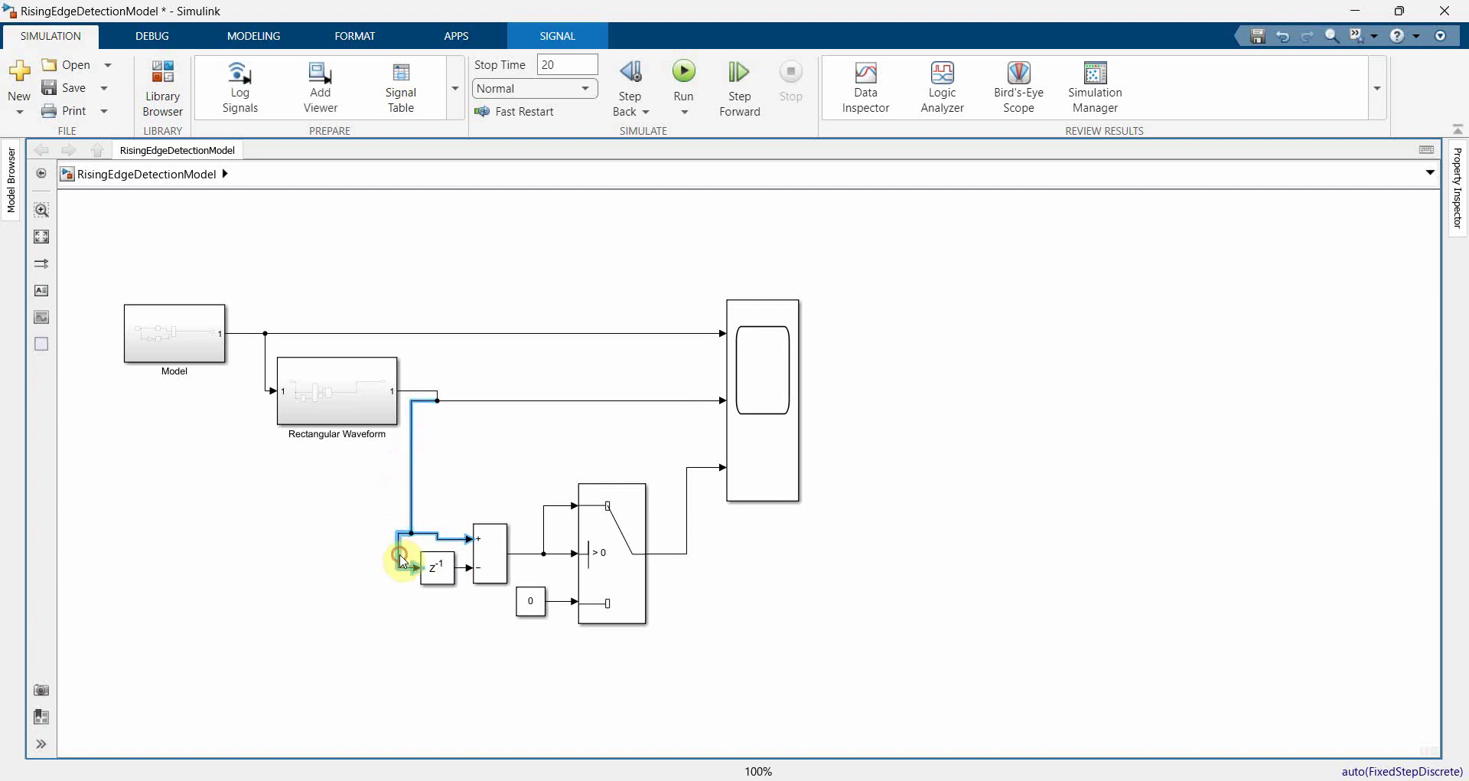
drag(403, 558, 413, 558)
drag(439, 400, 415, 393)
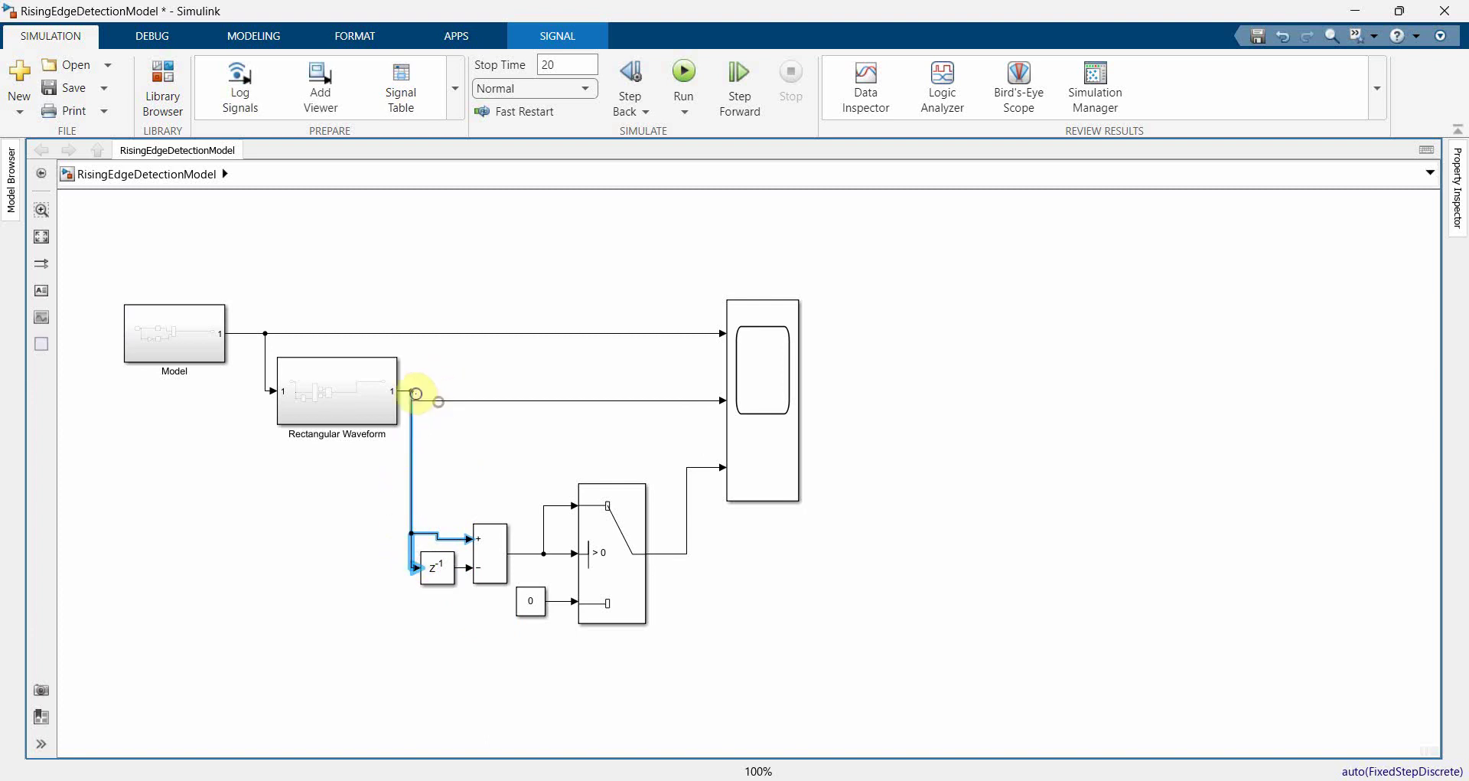
click(449, 380)
click(476, 540)
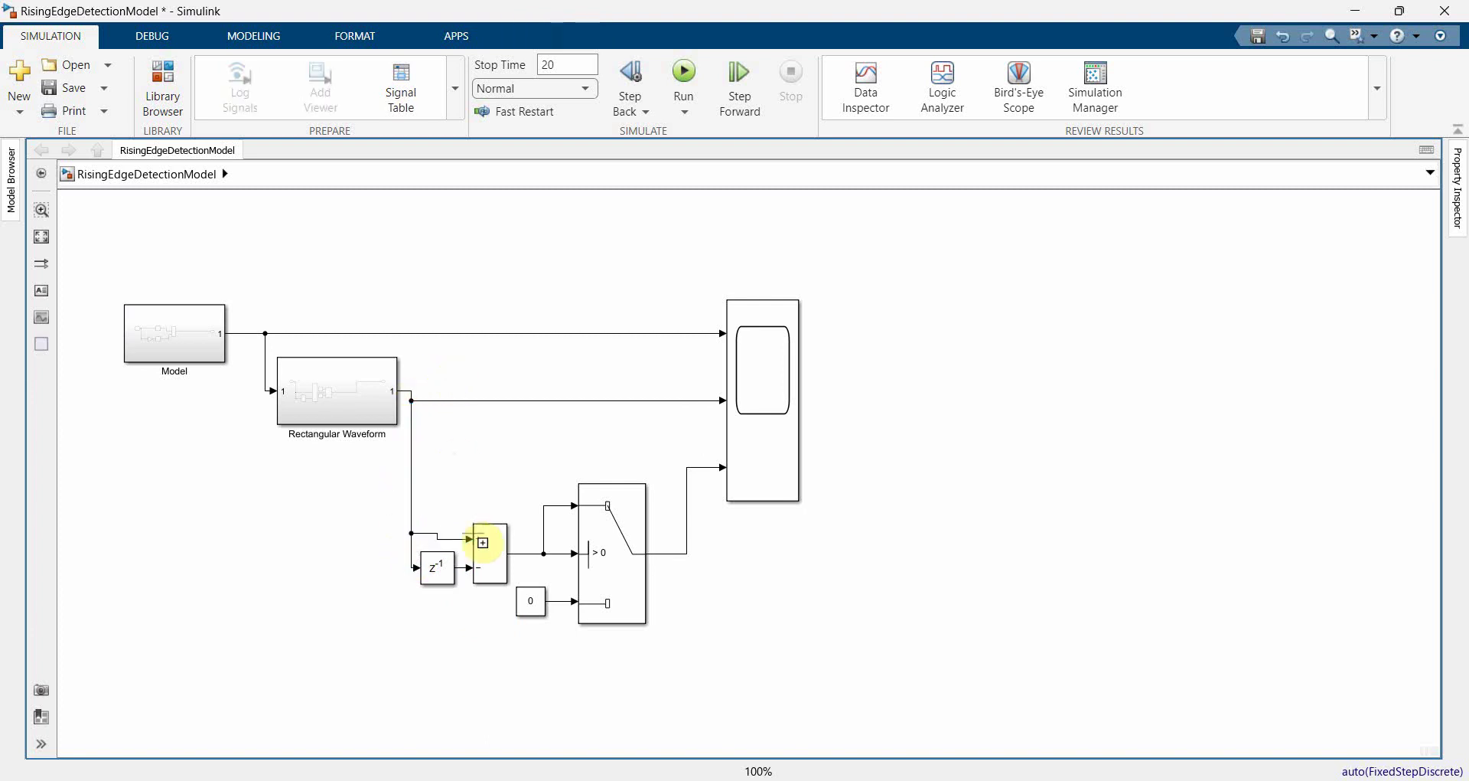
click(411, 531)
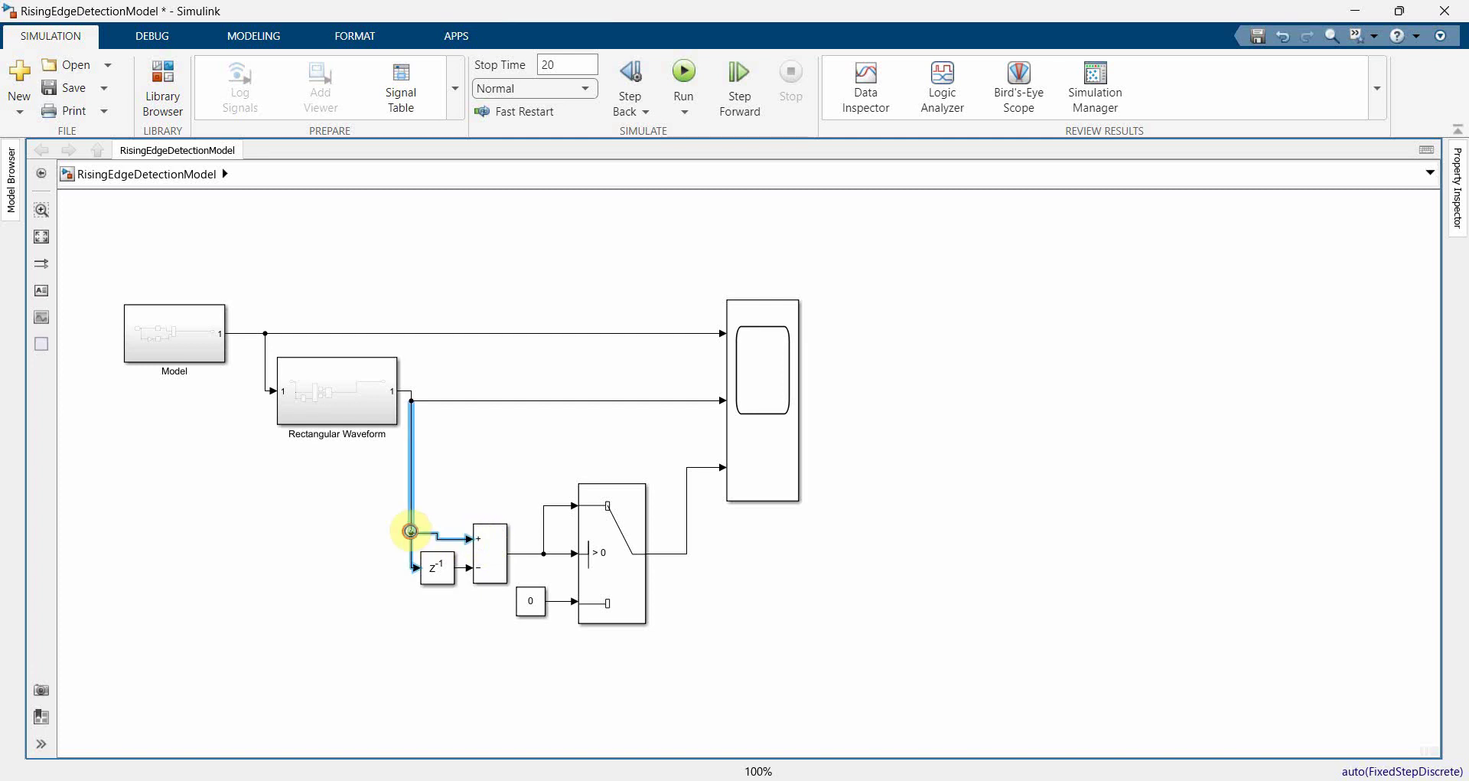
click(584, 437)
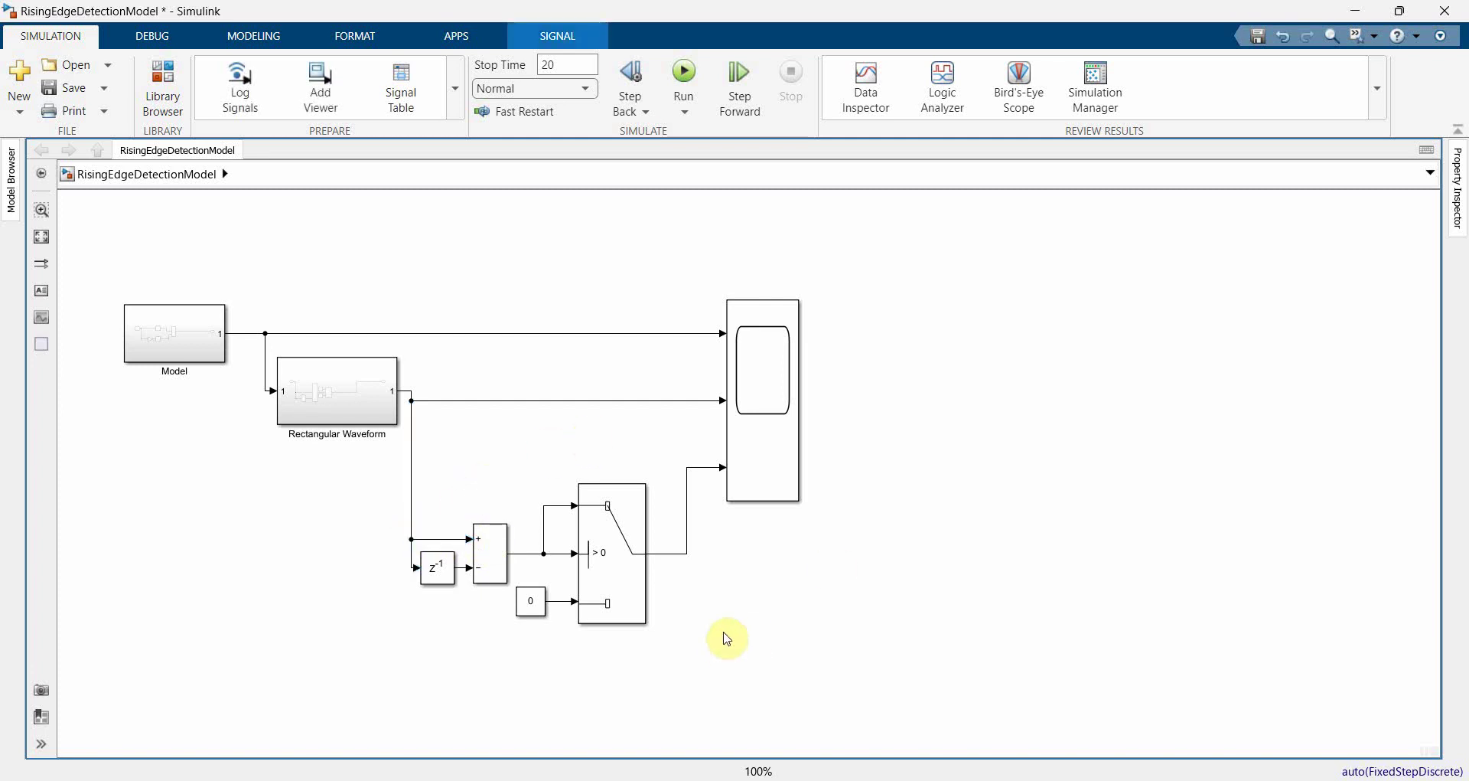
Open the Scope display, place its window beside the block diagram and enlarge it to examine the waveforms
click(788, 436)
double_click(788, 436)
drag(1138, 306, 1148, 230)
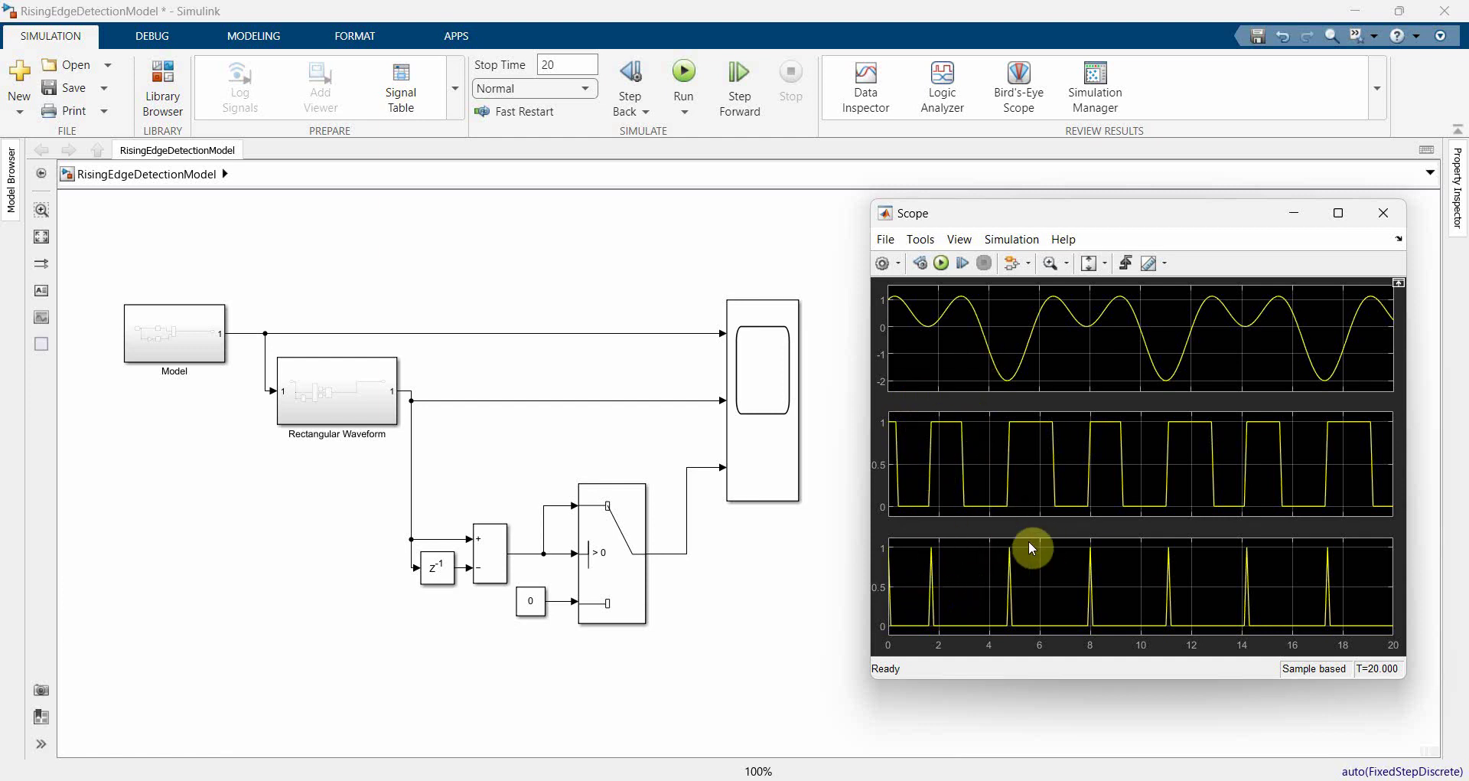
mouse_move(1187, 202)
mouse_down()
mouse_move(1187, 155)
mouse_move(1175, 224)
mouse_up()
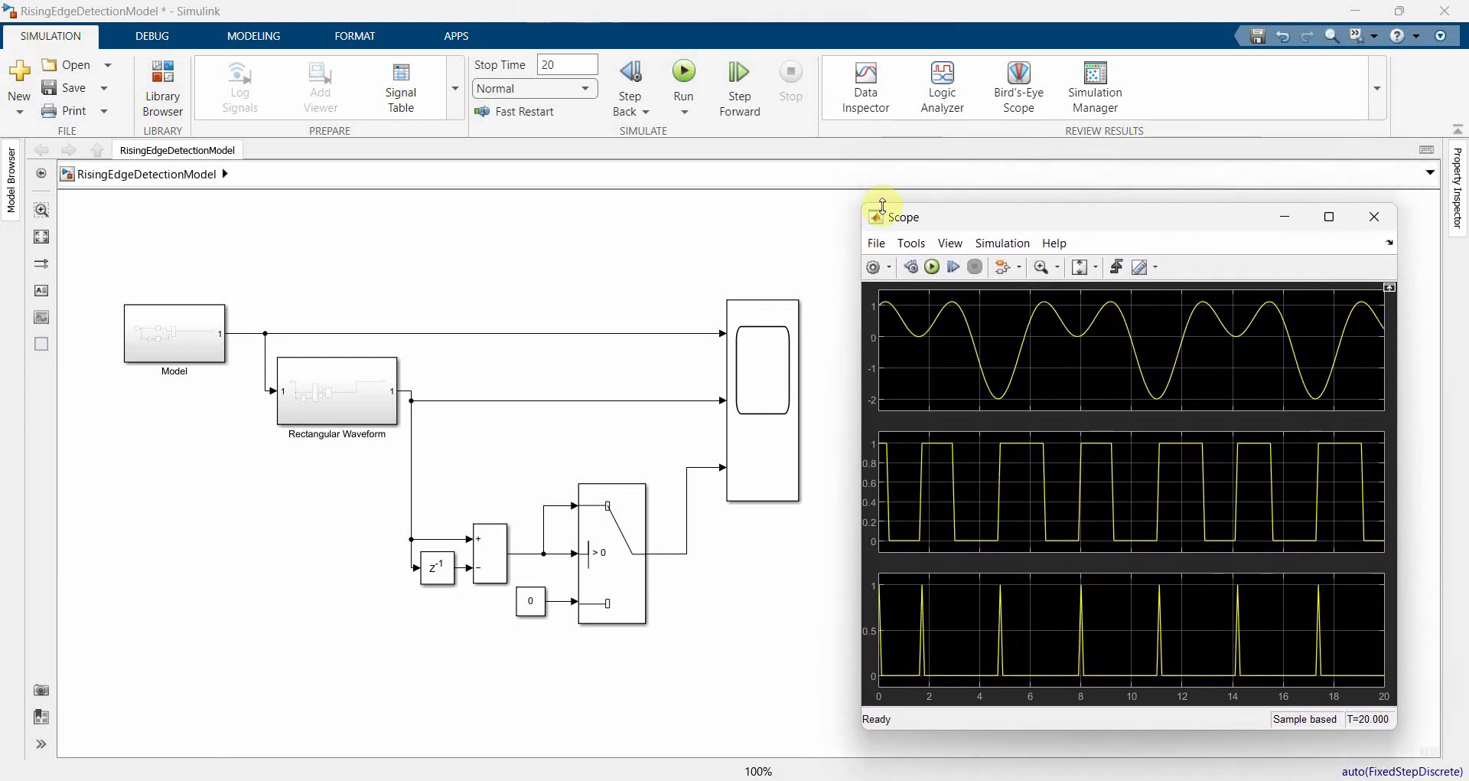
drag(860, 206, 921, 226)
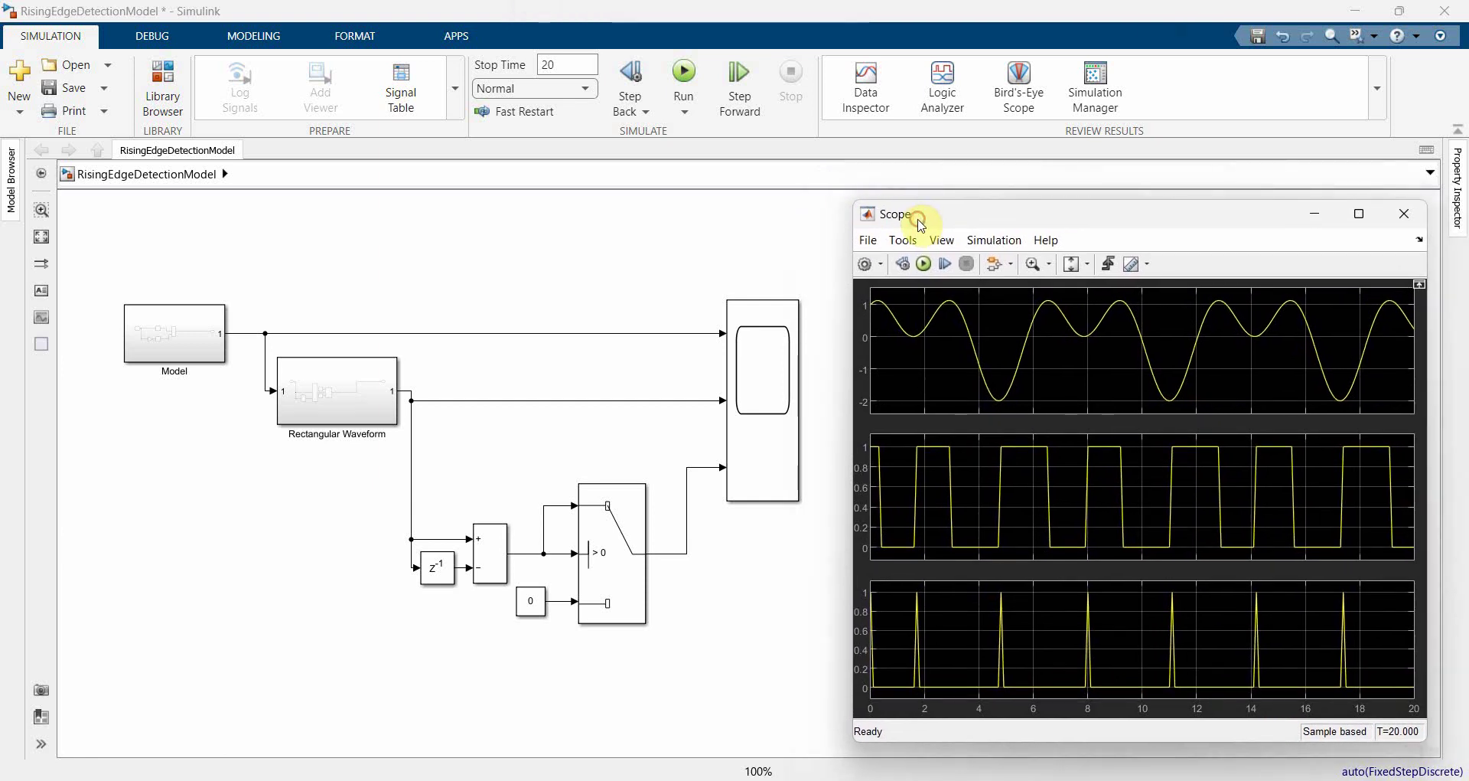